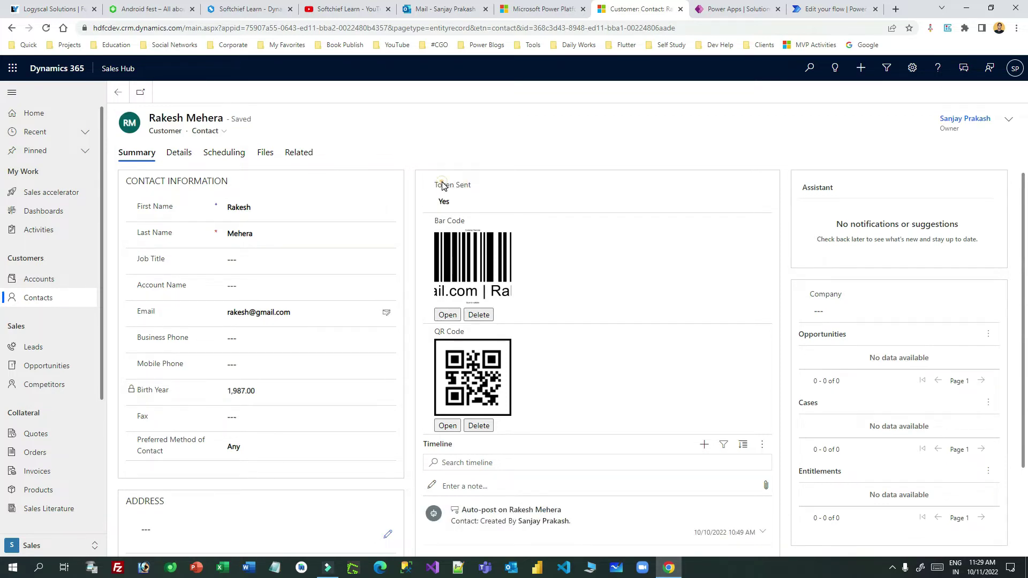
# Point out the contact record's Token Sent field, which is set to Yes.
pyautogui.moveTo(482, 186); pyautogui.dragTo(445, 193)
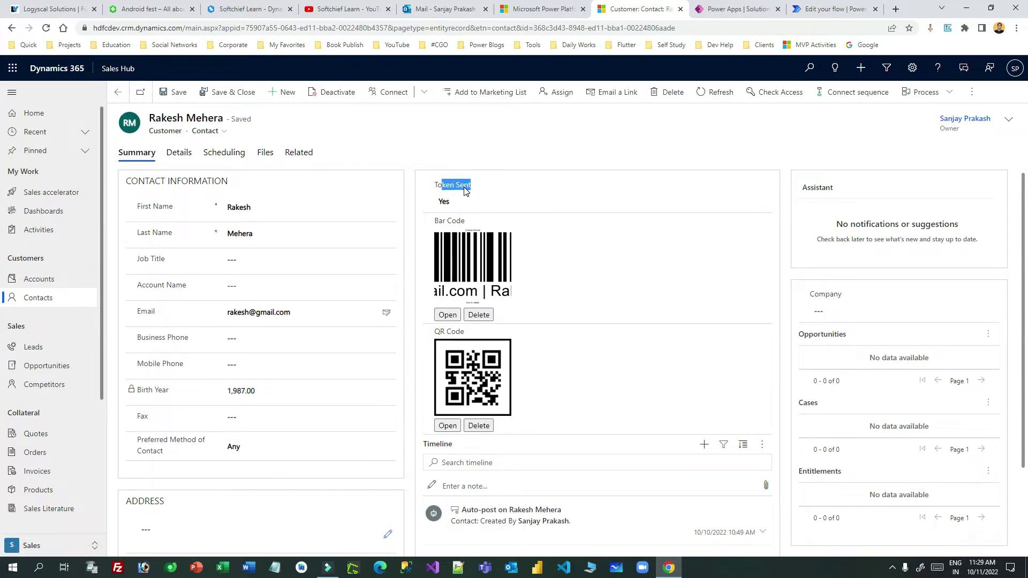
pyautogui.click(454, 202)
pyautogui.click(456, 206)
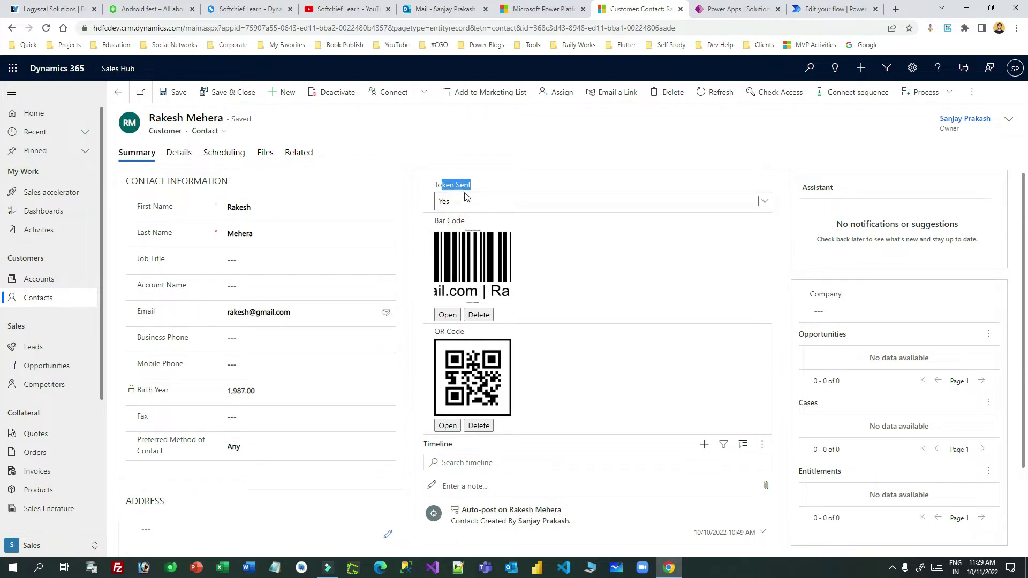
pyautogui.moveTo(438, 226); pyautogui.dragTo(475, 227)
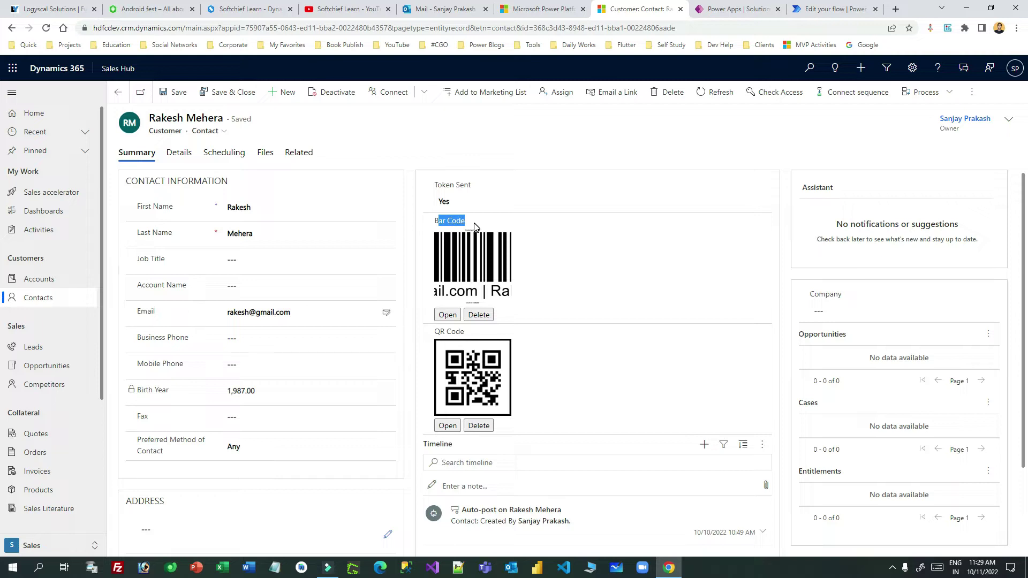
pyautogui.moveTo(435, 220); pyautogui.dragTo(480, 226)
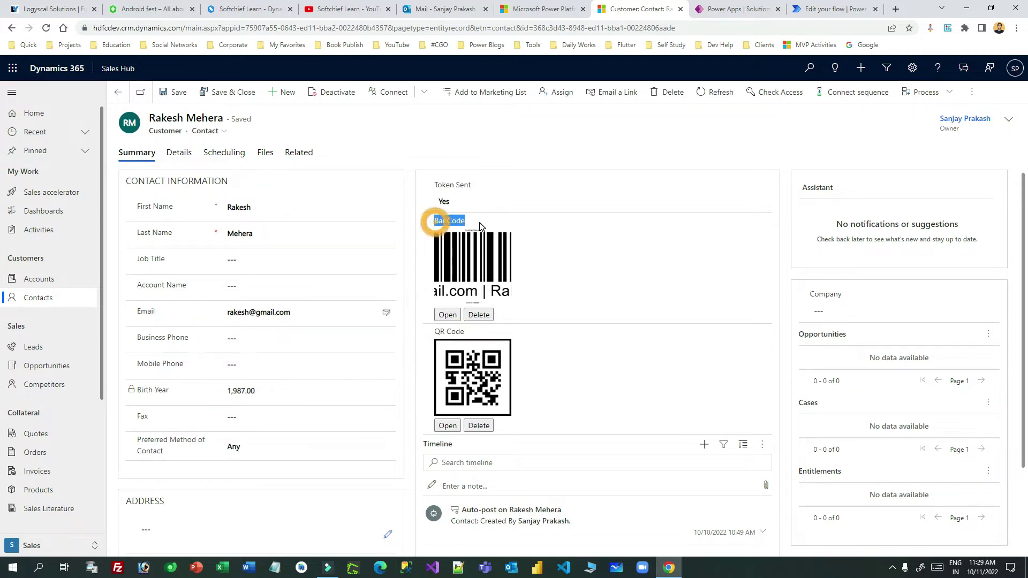
pyautogui.moveTo(439, 333); pyautogui.dragTo(465, 333)
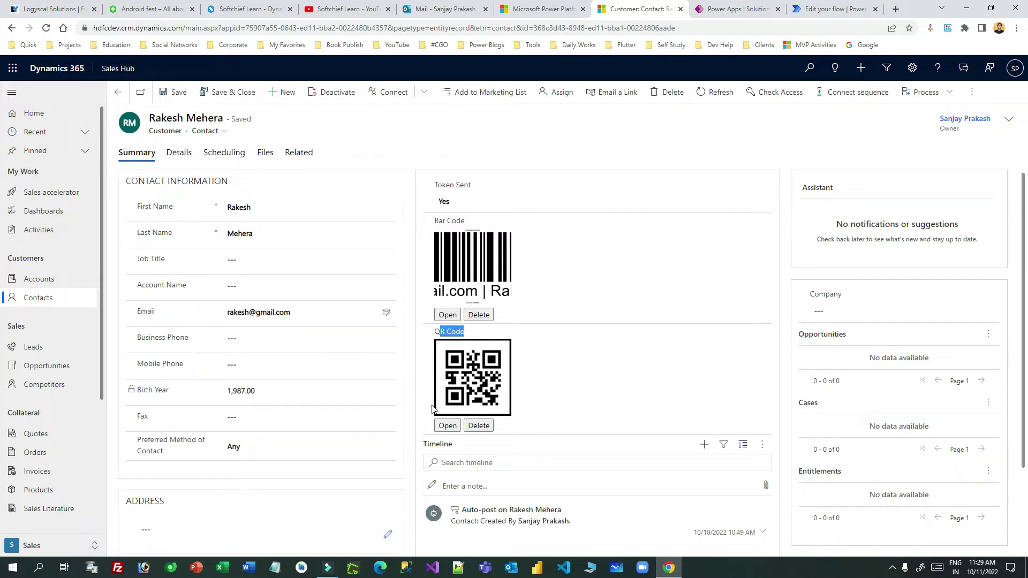
pyautogui.doubleClick(237, 312)
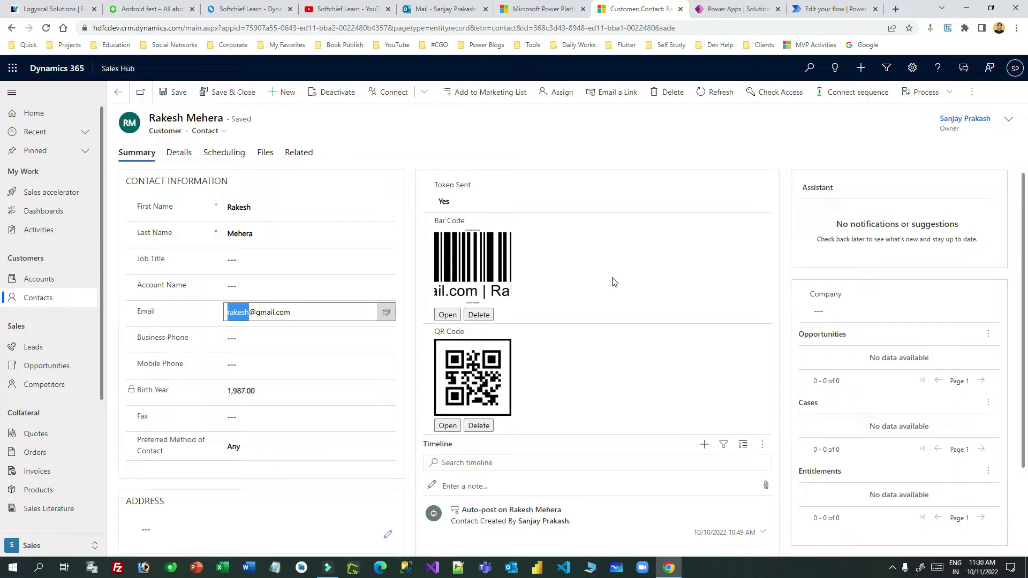
pyautogui.moveTo(309, 313); pyautogui.dragTo(227, 314)
pyautogui.click(243, 208)
pyautogui.doubleClick(243, 208)
pyautogui.press('Tab')
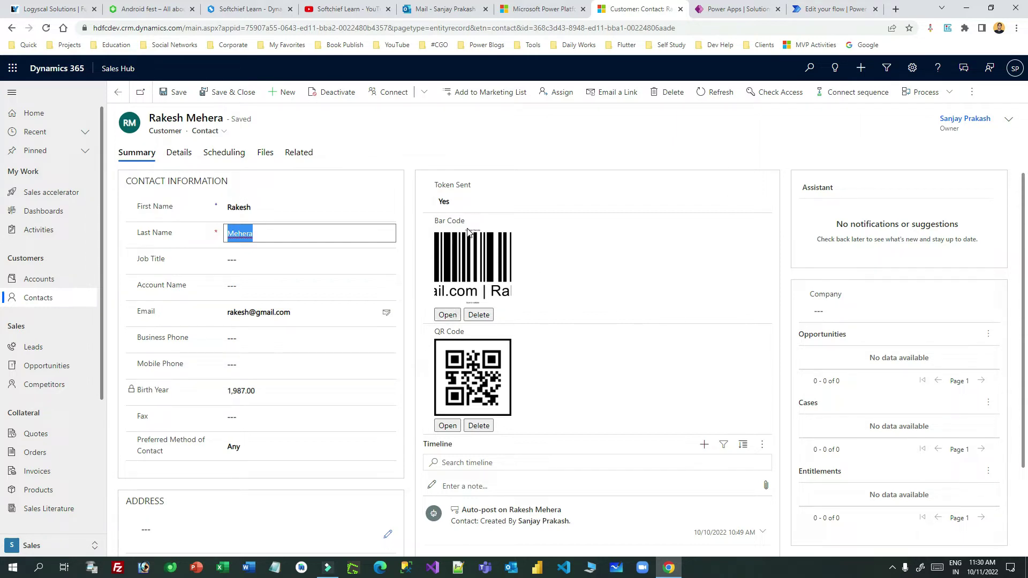
pyautogui.click(448, 314)
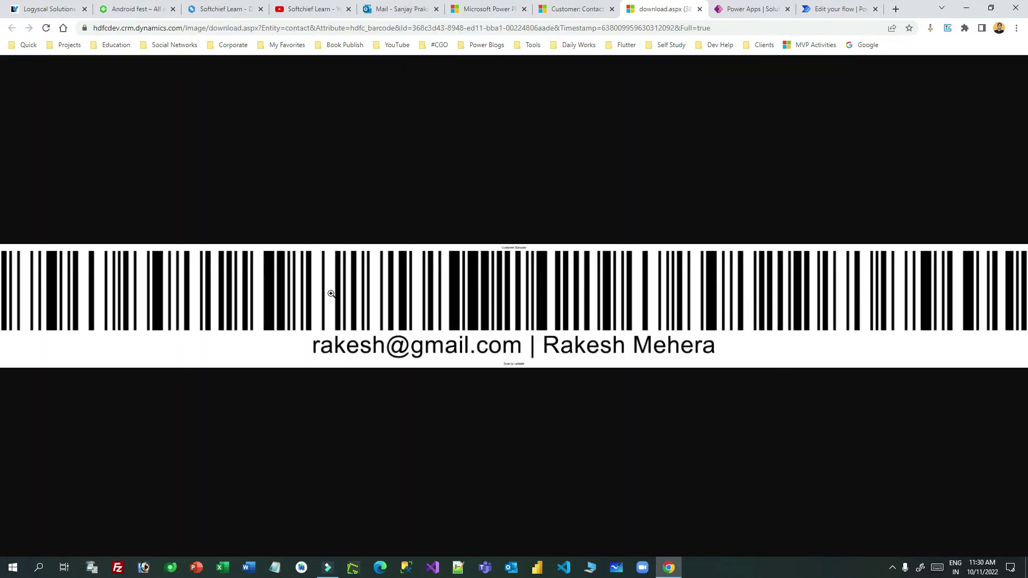
# View the contact's barcode image at full size, zooming in and back to fit.
pyautogui.click(481, 290)
pyautogui.click(579, 290)
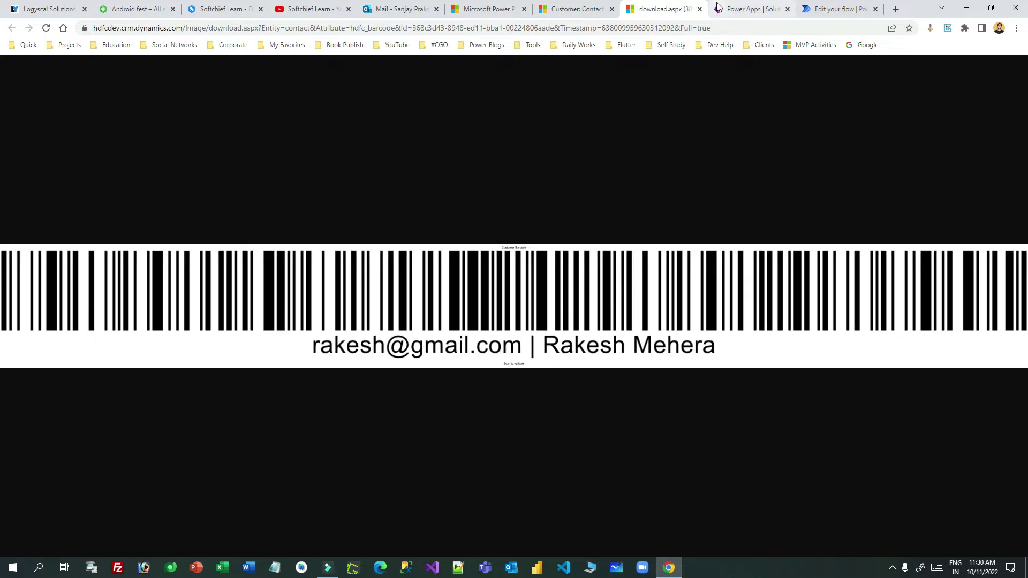
pyautogui.click(702, 12)
# View the QR code image at full size, then return to the contacts list.
pyautogui.click(448, 425)
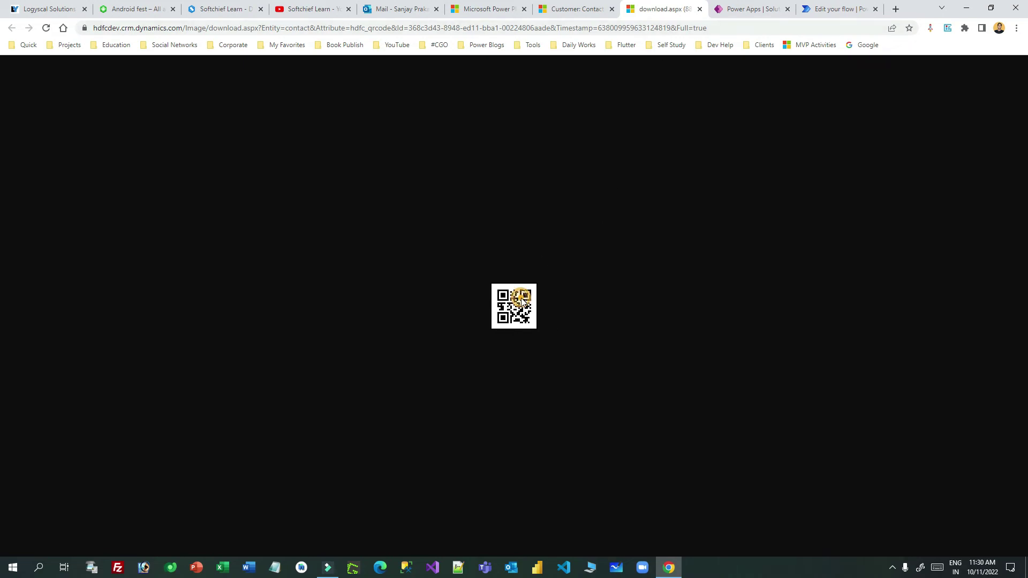
pyautogui.click(699, 9)
pyautogui.click(569, 16)
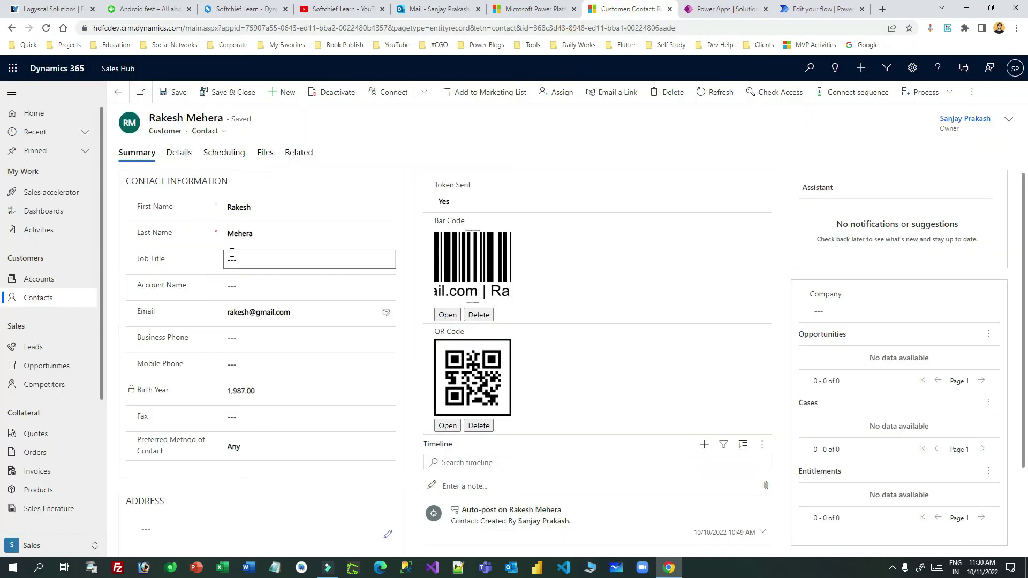
pyautogui.click(48, 300)
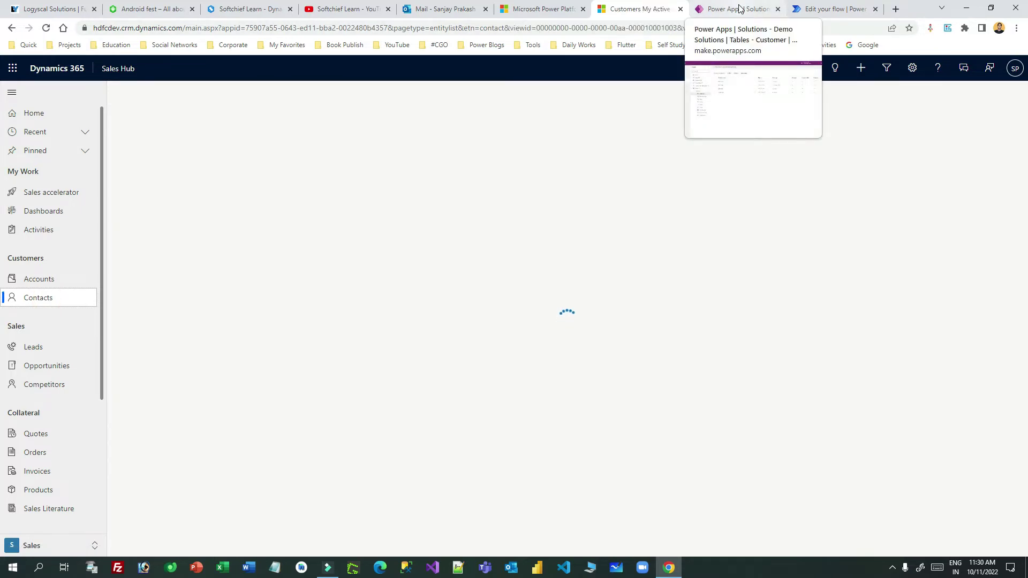
pyautogui.click(738, 9)
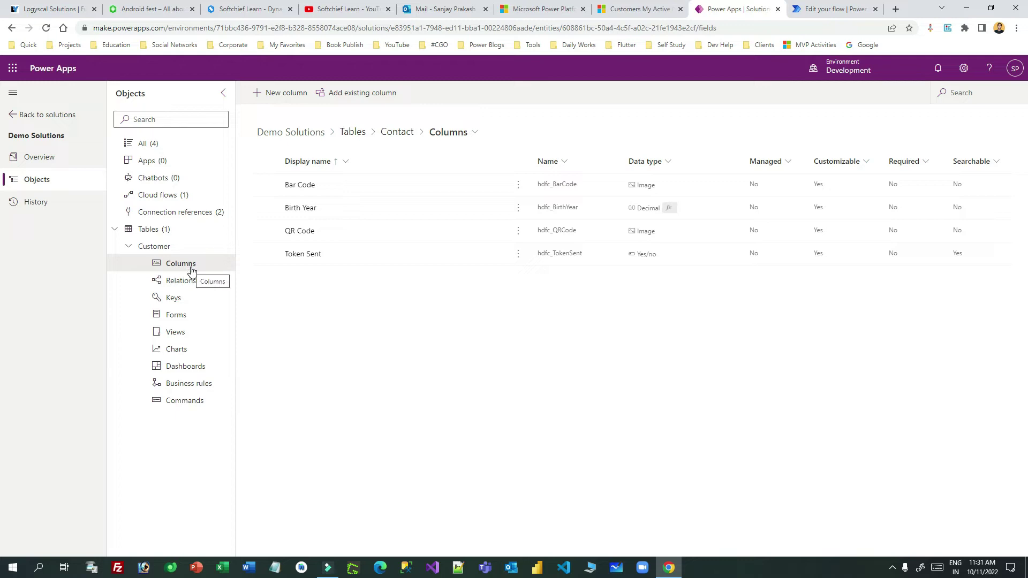
# Select the Bar Code, QR Code and Token Sent columns in the Contact table.
pyautogui.click(265, 184)
pyautogui.click(266, 232)
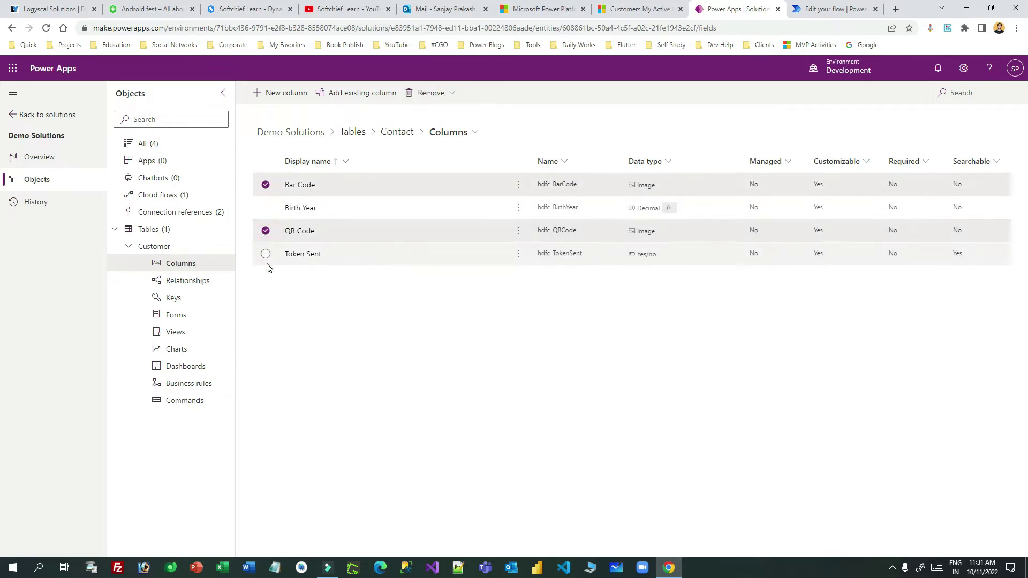
pyautogui.click(266, 254)
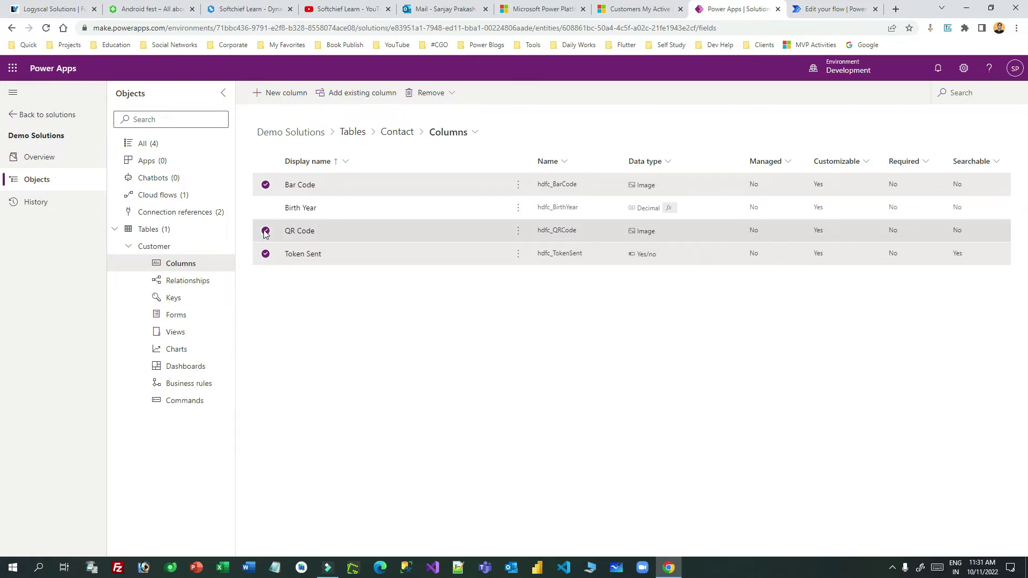
# Inspect the QR Code image column's settings and advanced options without changing anything.
pyautogui.click(302, 233)
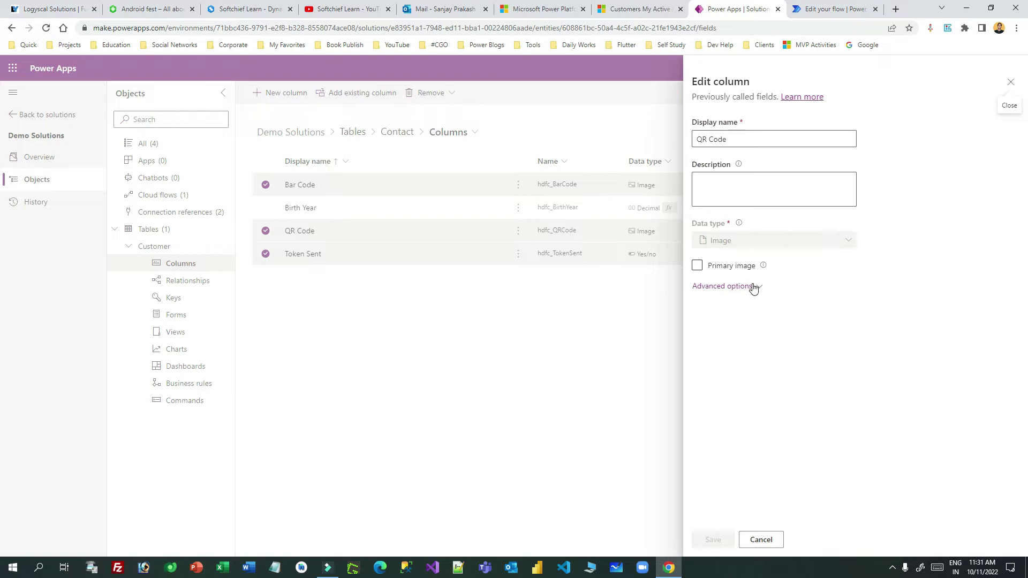
pyautogui.click(752, 286)
pyautogui.click(708, 239)
pyautogui.click(753, 239)
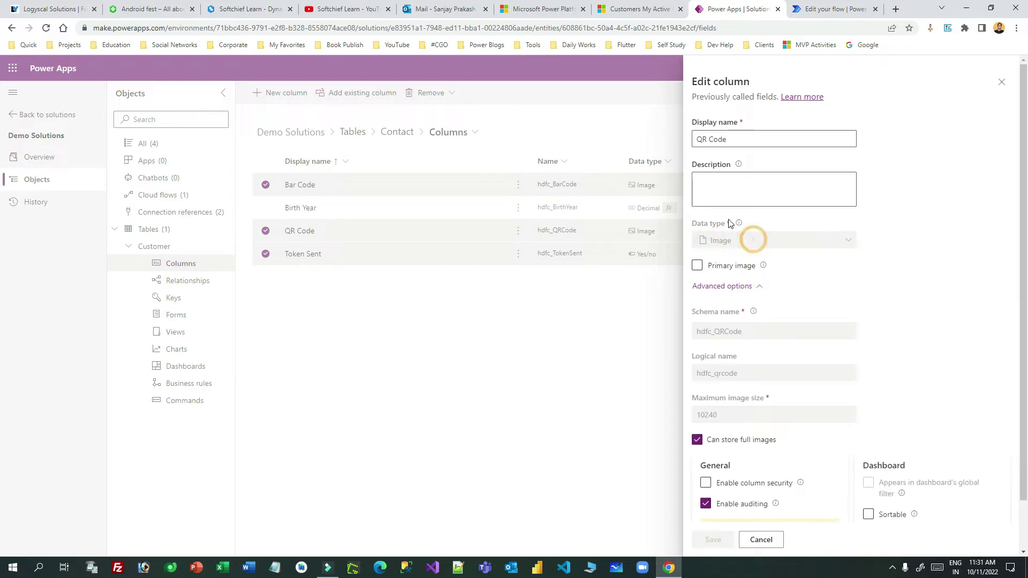
pyautogui.tripleClick(733, 142)
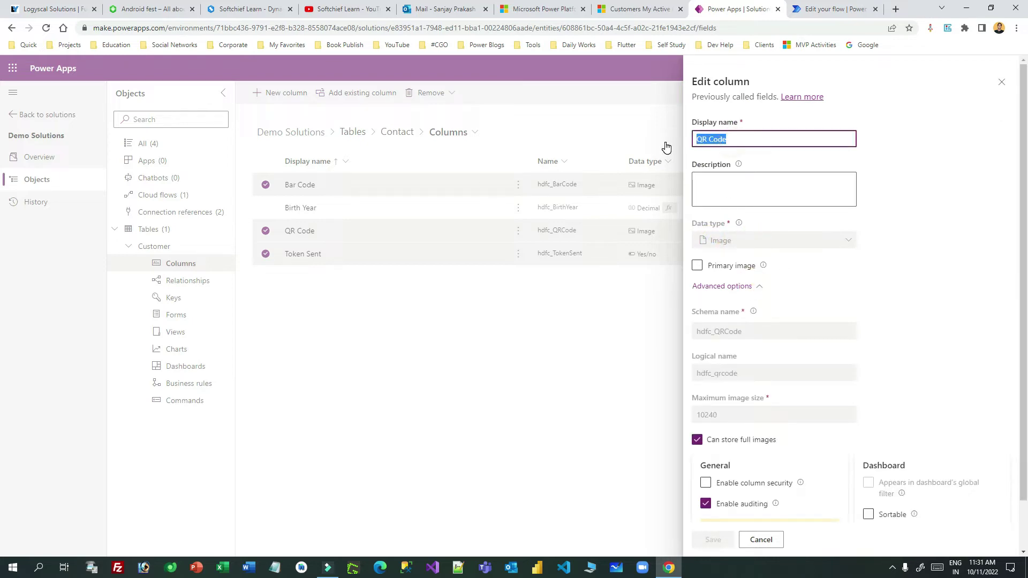
pyautogui.click(706, 240)
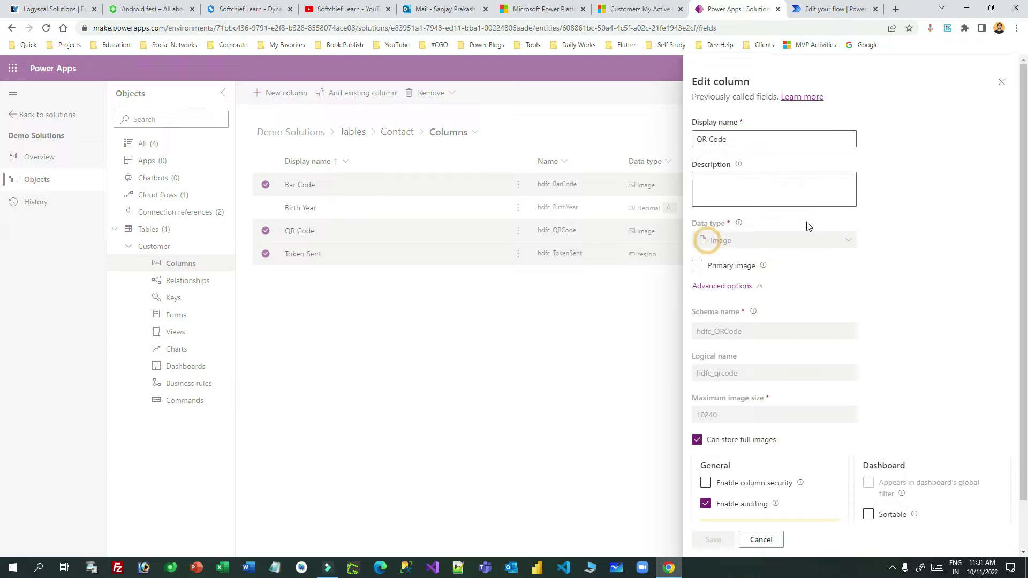
pyautogui.click(1003, 83)
# Inspect the Bar Code image column's settings, closing without changes.
pyautogui.click(304, 185)
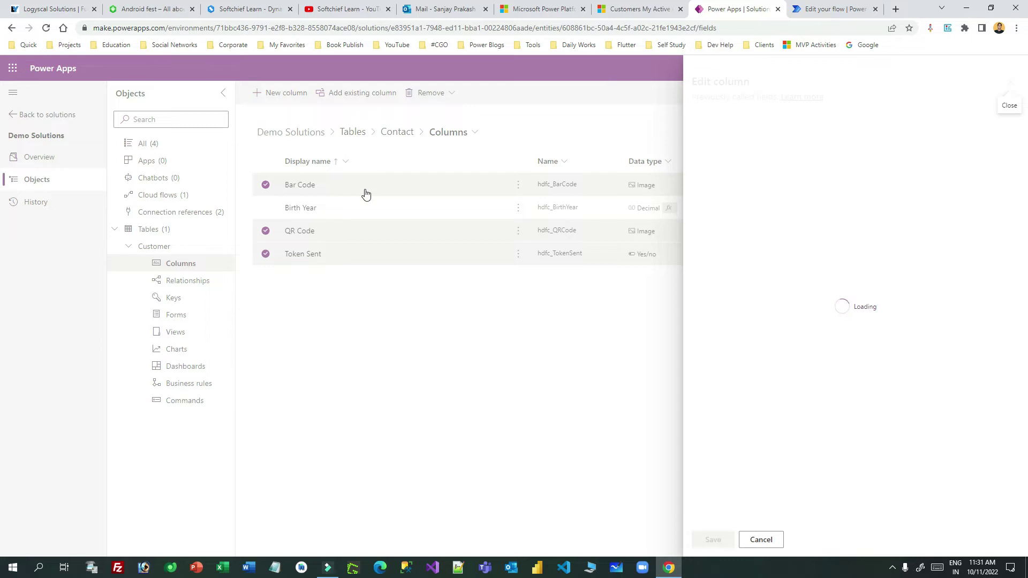
pyautogui.moveTo(729, 140); pyautogui.dragTo(687, 140)
pyautogui.click(1010, 82)
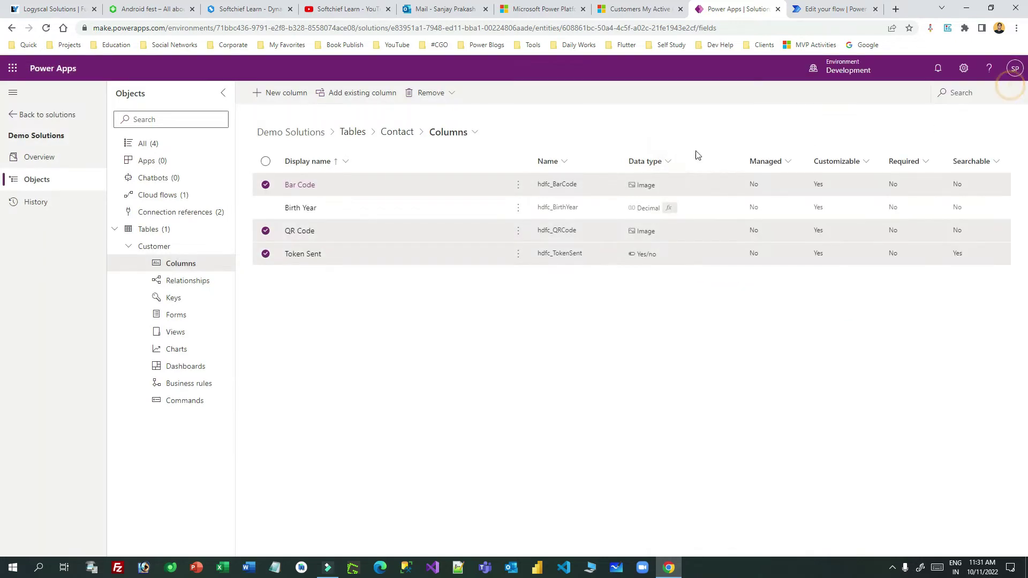
# Deselect the three columns and return to the active contacts list.
pyautogui.click(266, 184)
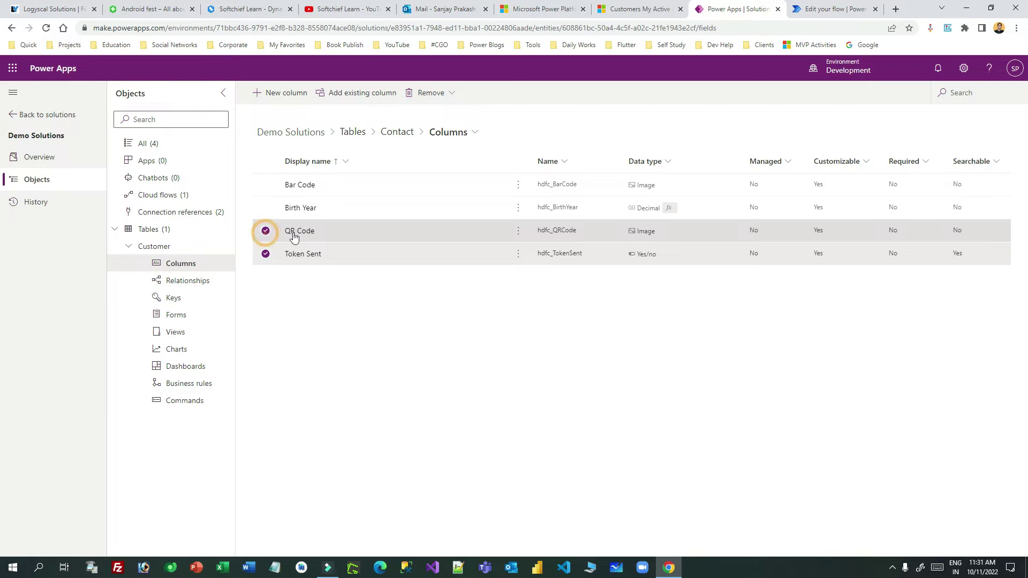
pyautogui.click(266, 231)
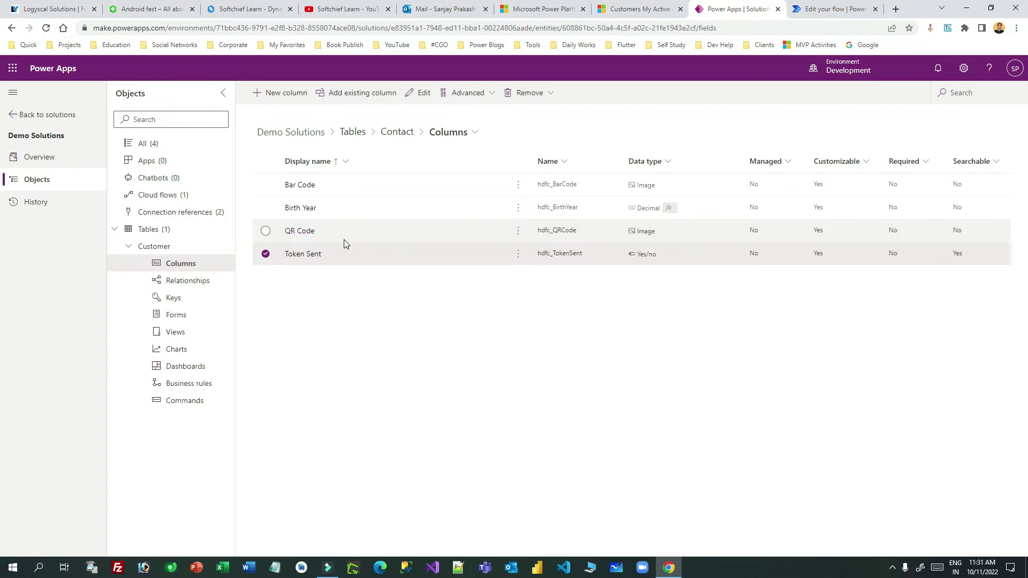
pyautogui.click(265, 254)
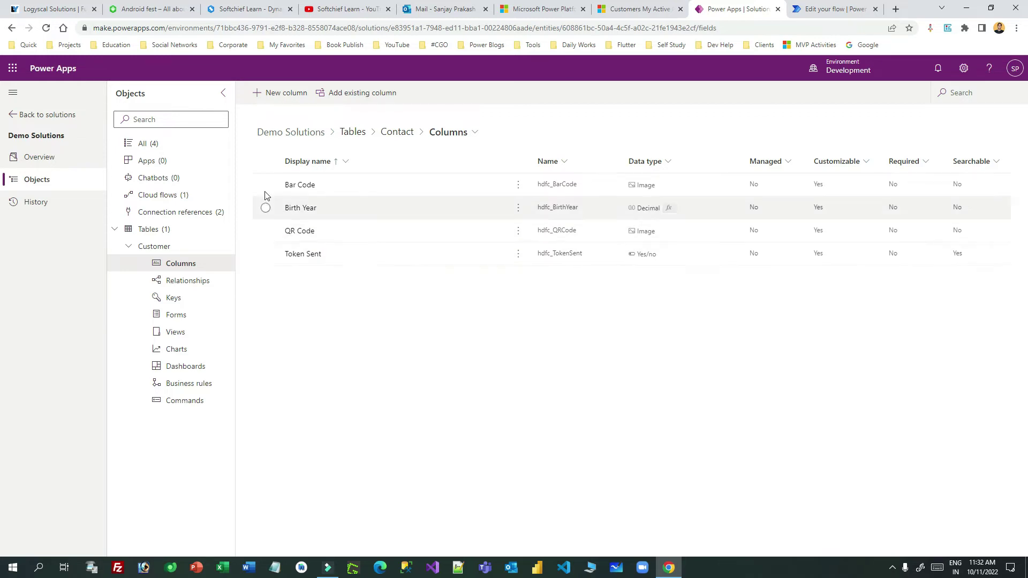
pyautogui.click(633, 16)
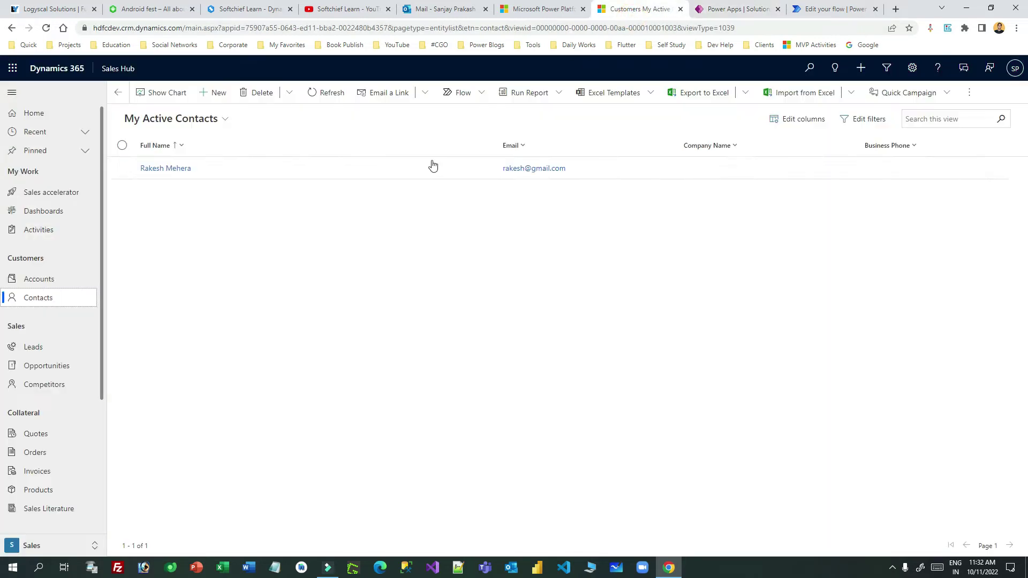
# Open the contact record and point out its Token Sent, Bar Code and QR Code fields.
pyautogui.click(408, 178)
pyautogui.click(409, 178)
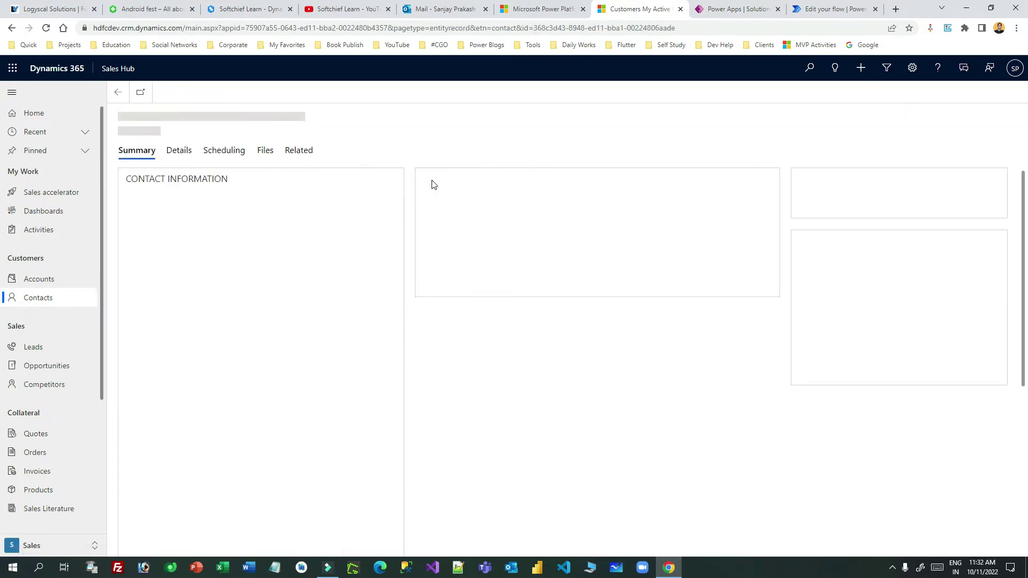
pyautogui.moveTo(436, 185); pyautogui.dragTo(456, 261)
pyautogui.moveTo(440, 332); pyautogui.dragTo(516, 339)
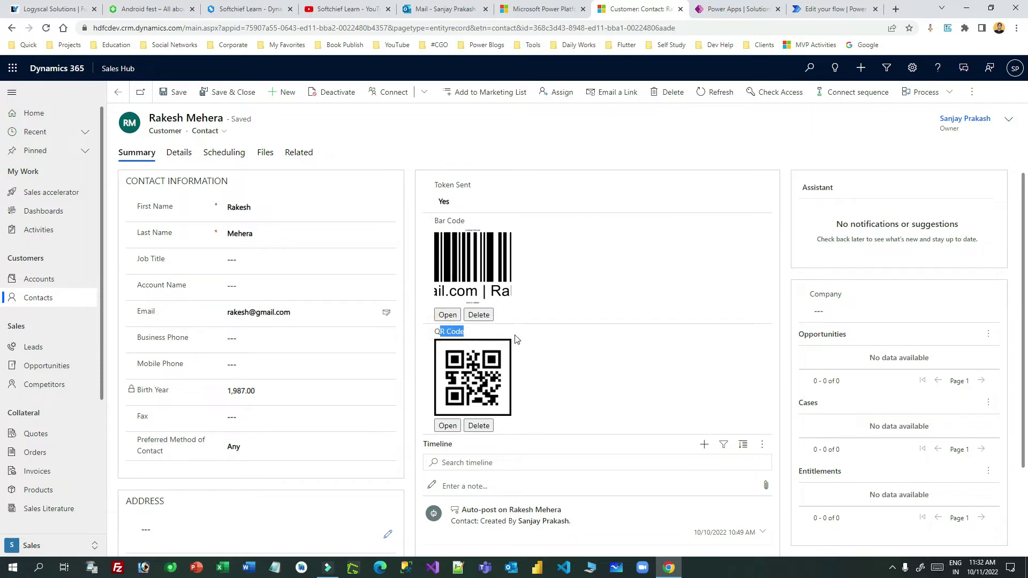
# Delete the contact's barcode and QR code images, confirming each deletion.
pyautogui.click(479, 314)
pyautogui.click(554, 364)
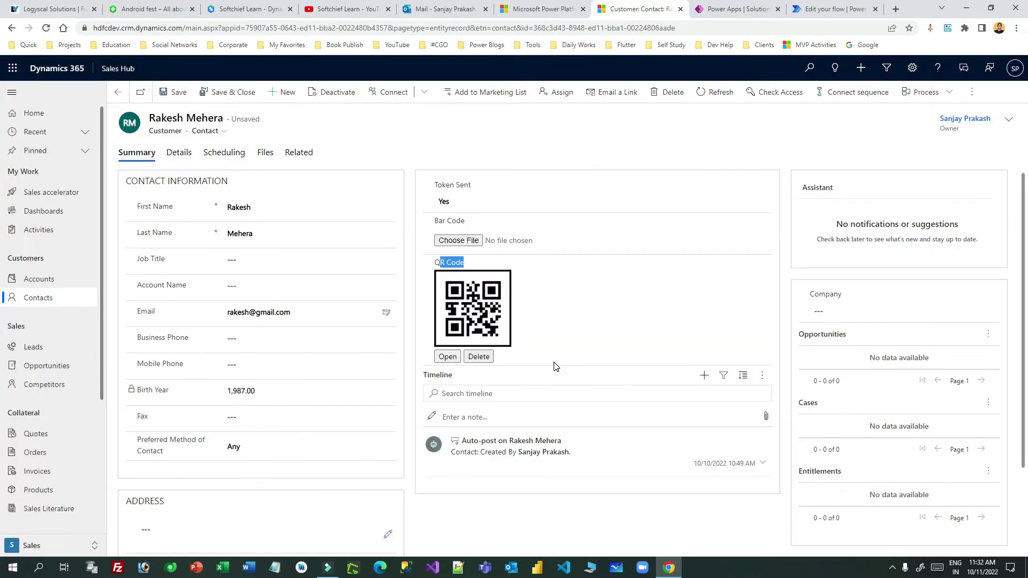
pyautogui.click(480, 360)
pyautogui.click(543, 366)
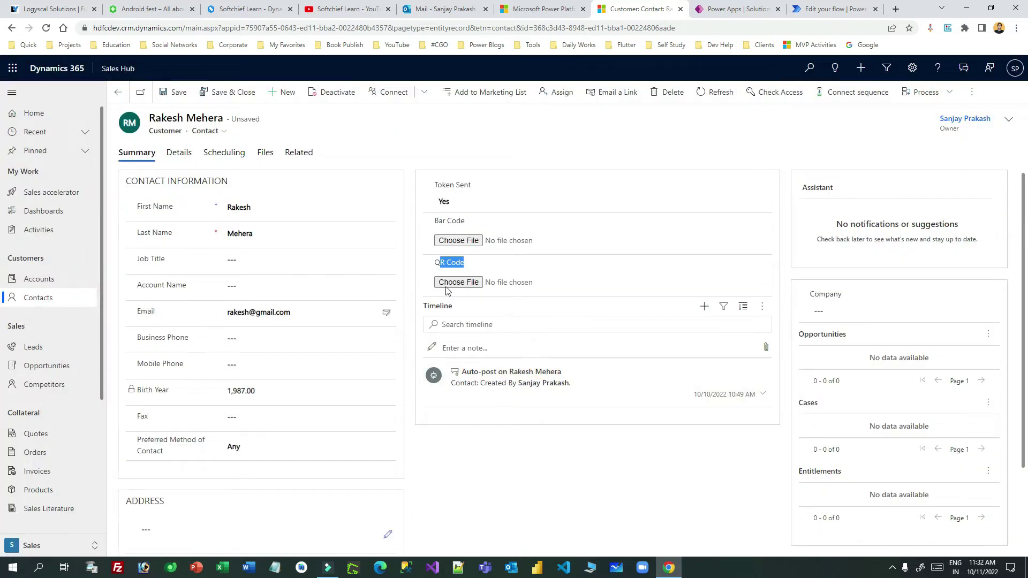
pyautogui.click(435, 224)
# Review the emptied image fields and confirm Token Sent stays Yes.
pyautogui.moveTo(430, 186); pyautogui.dragTo(465, 224)
pyautogui.moveTo(435, 261); pyautogui.dragTo(480, 266)
pyautogui.click(459, 203)
pyautogui.click(444, 221)
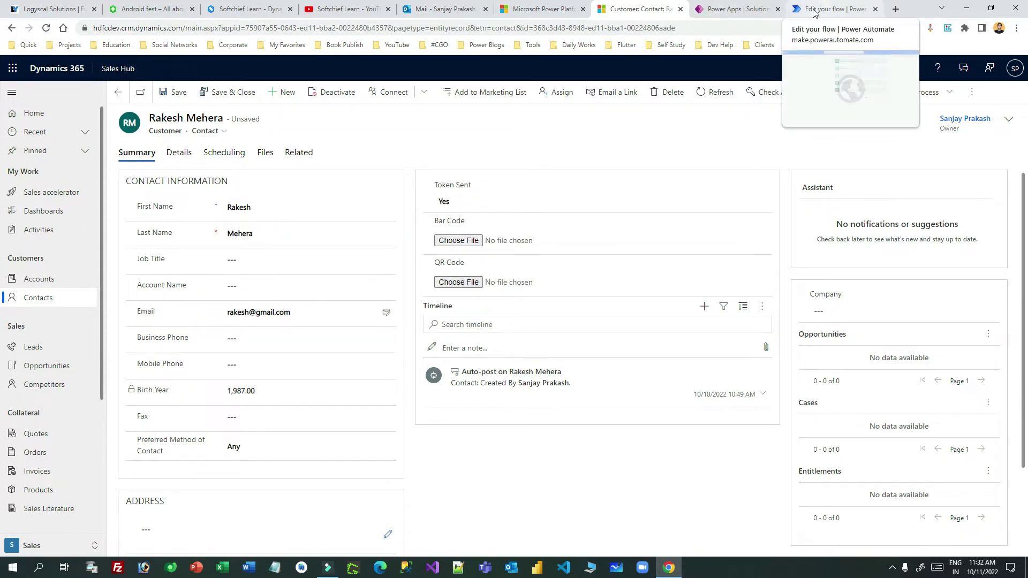
pyautogui.click(744, 9)
# Go to make.powerautomate.com in a new browser tab.
pyautogui.click(809, 7)
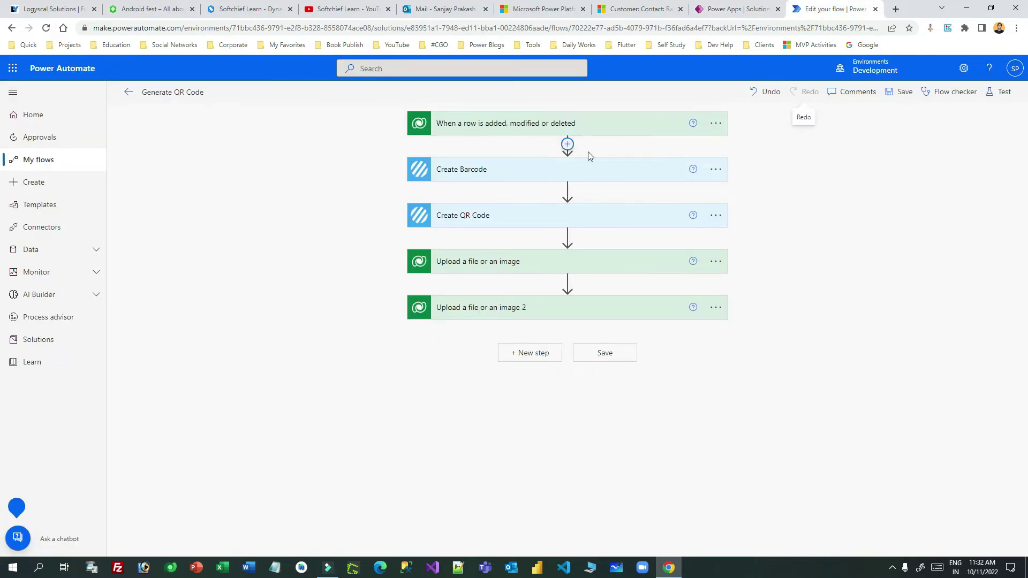
pyautogui.click(895, 10)
pyautogui.write('najke')
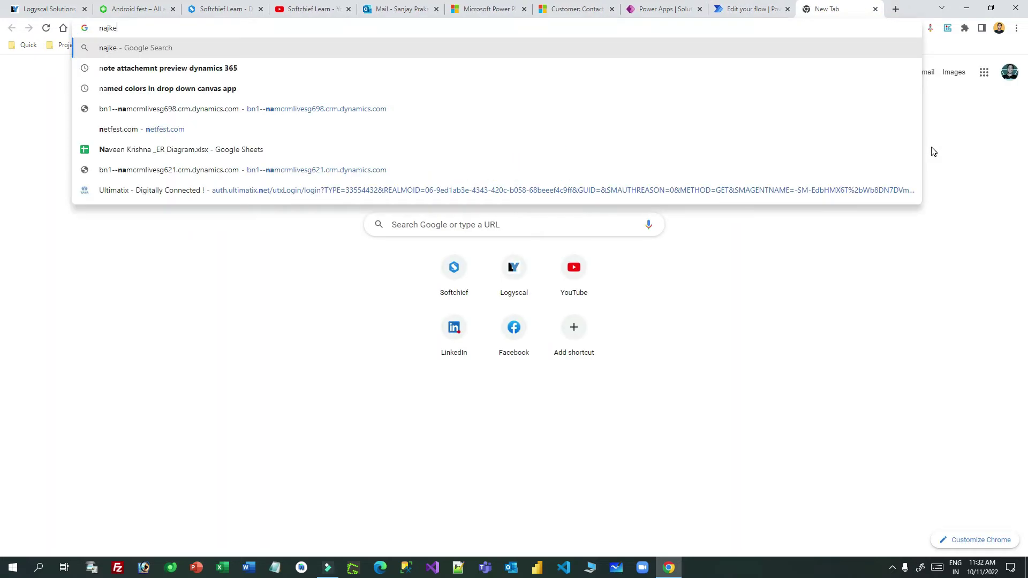
pyautogui.press('BackSpace')
pyautogui.press('BackSpace')
pyautogui.press('BackSpace')
pyautogui.write('make.')
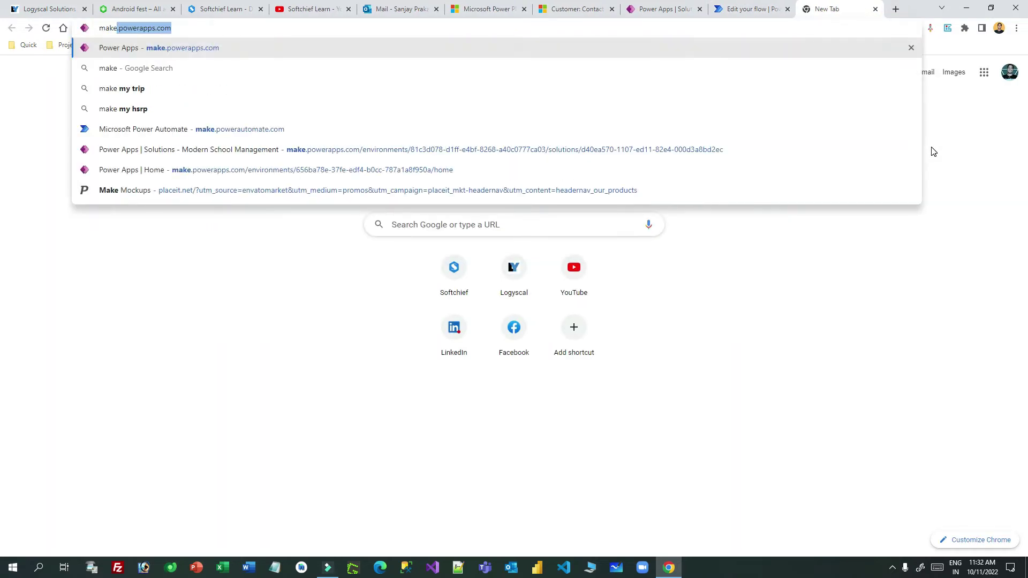
pyautogui.write('powe')
pyautogui.write('u')
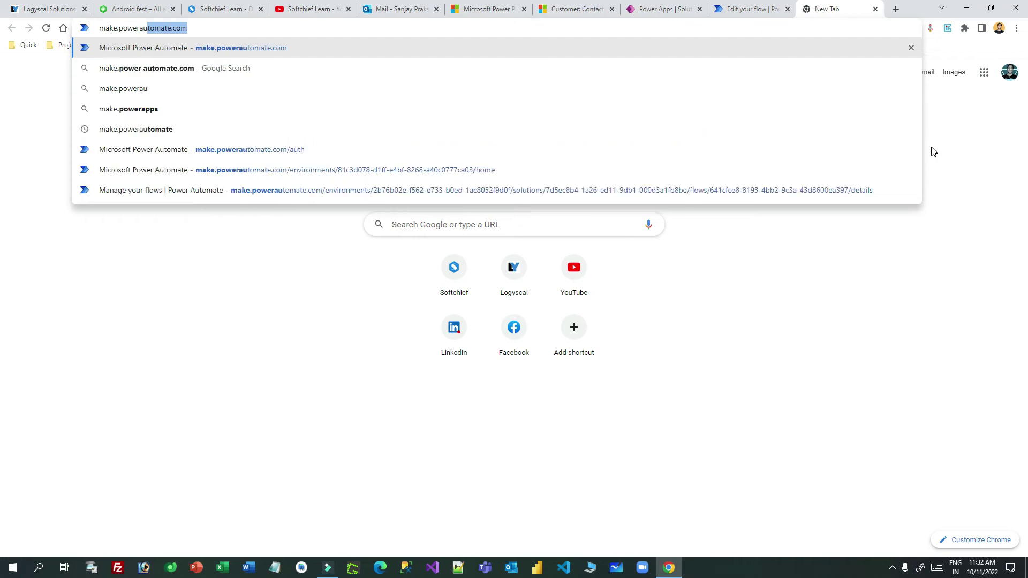
pyautogui.press('Return')
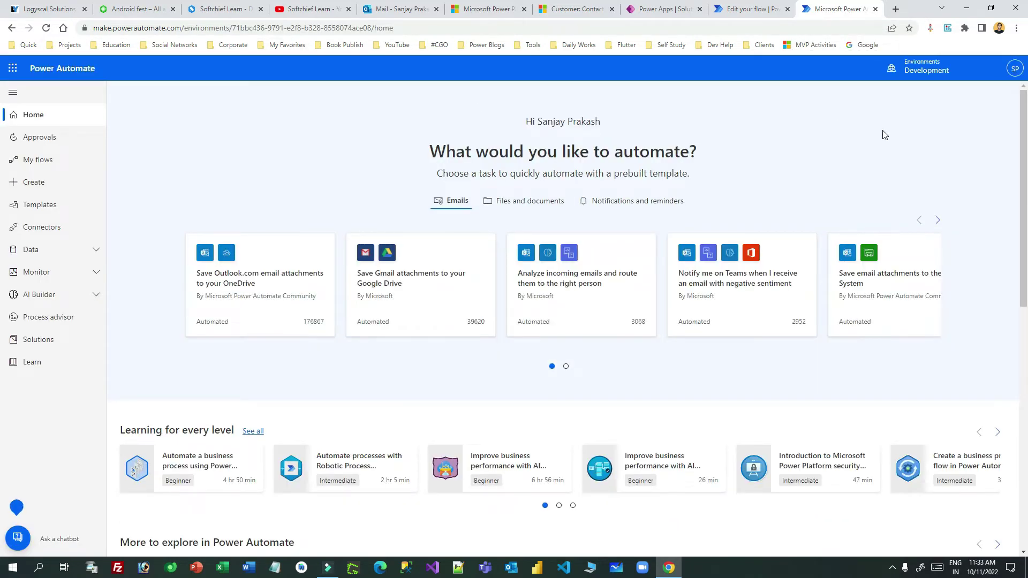
# Switch to the Development environment and go to the Create page.
pyautogui.click(869, 68)
pyautogui.click(924, 168)
pyautogui.click(1014, 97)
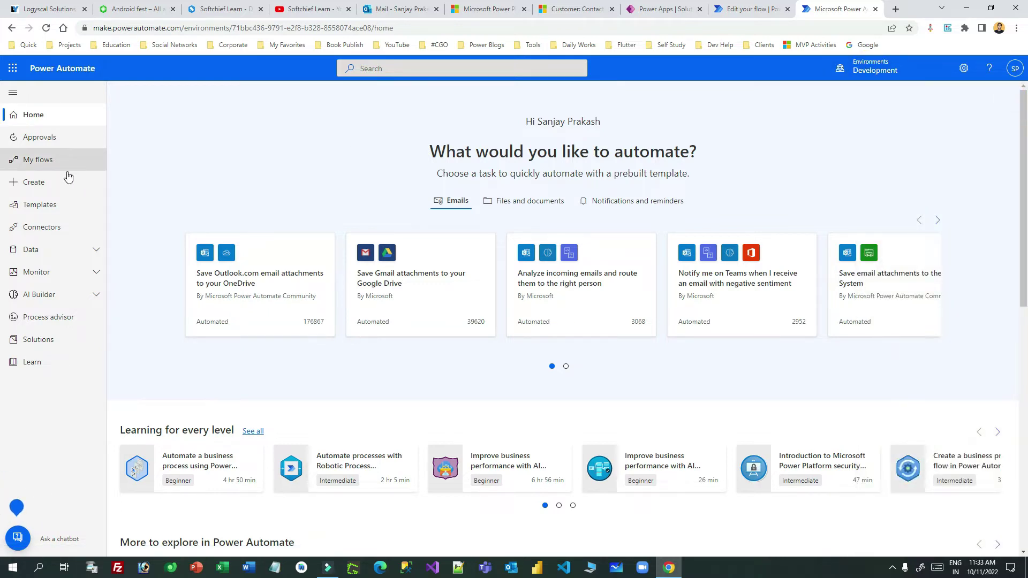
pyautogui.click(52, 177)
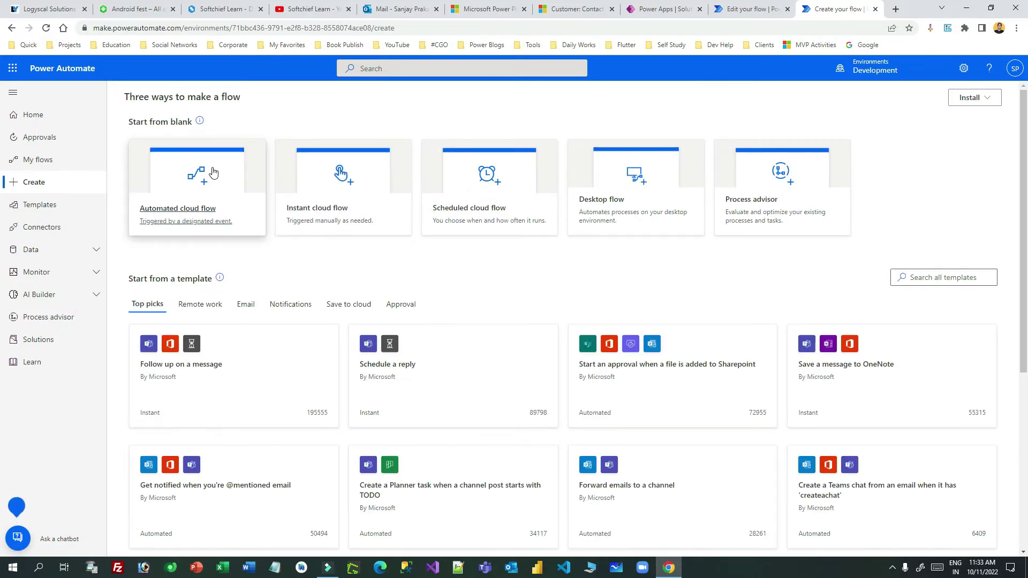
# Create automated flow 'Generate barcode and QR code for customer' with Dataverse 'When a row is added, modified or deleted' trigger.
pyautogui.click(201, 181)
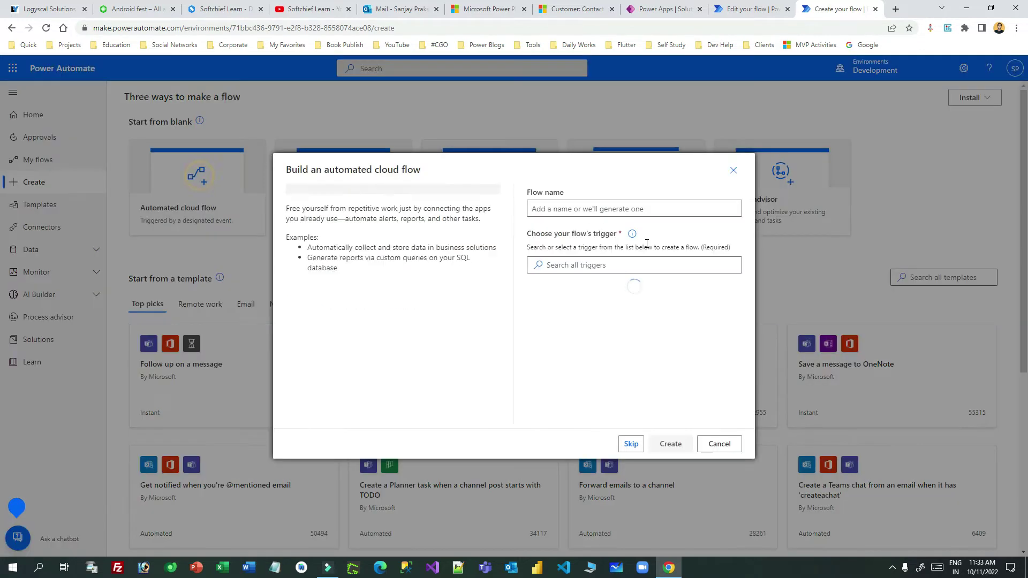
pyautogui.click(586, 208)
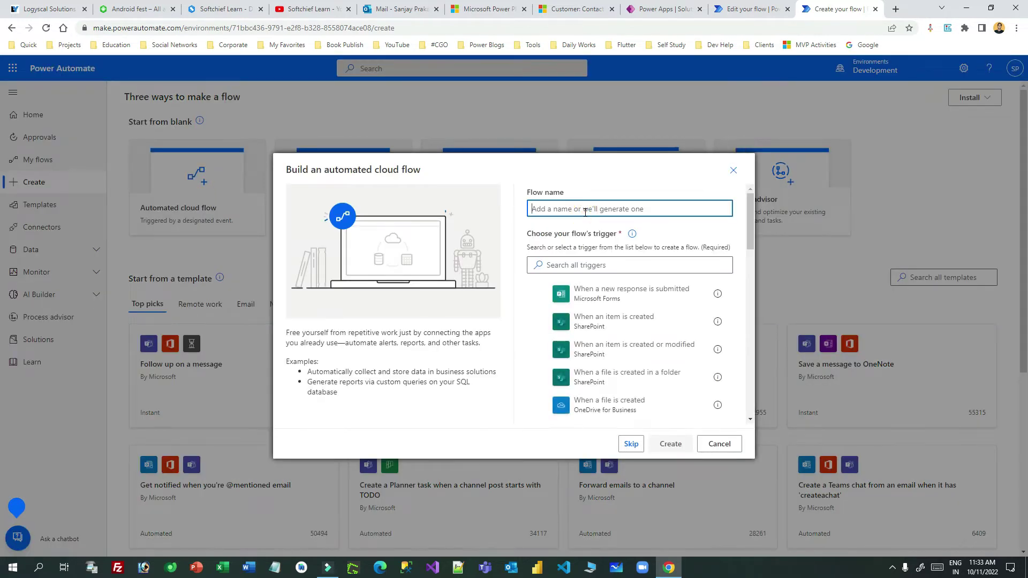
pyautogui.write('Generate barcode and QR code for customer')
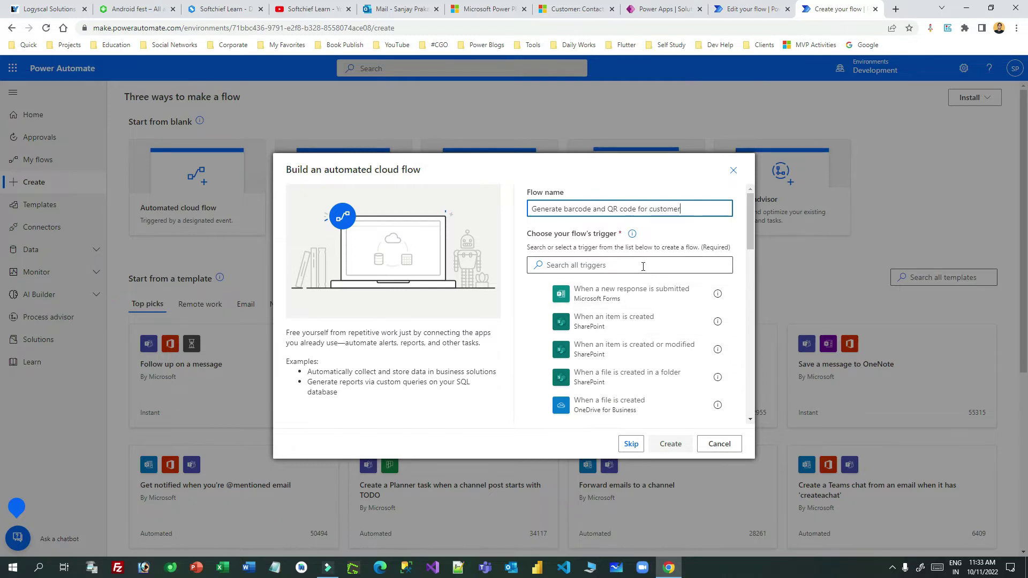
pyautogui.tripleClick(693, 209)
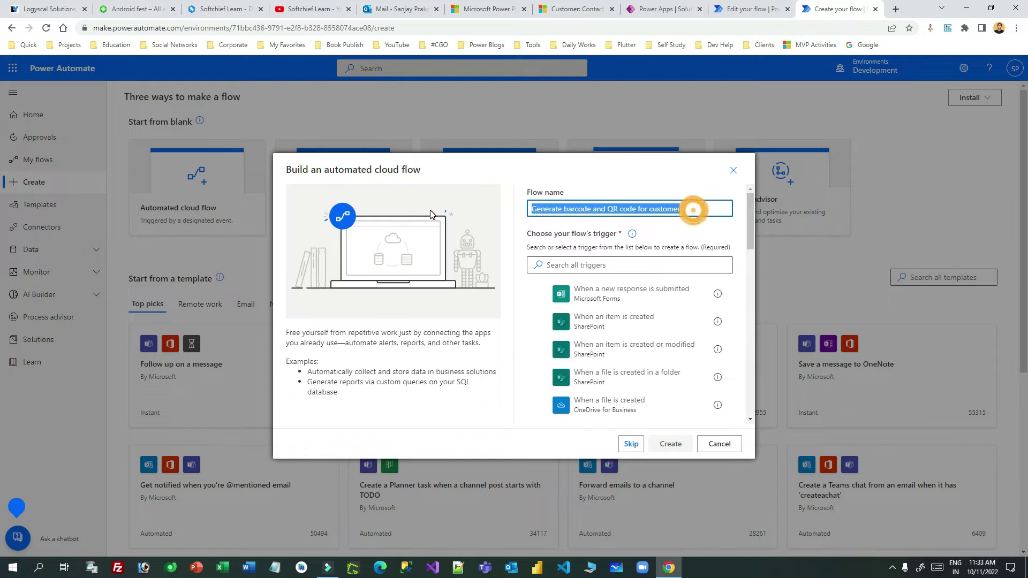
pyautogui.click(616, 265)
pyautogui.write('dataverse')
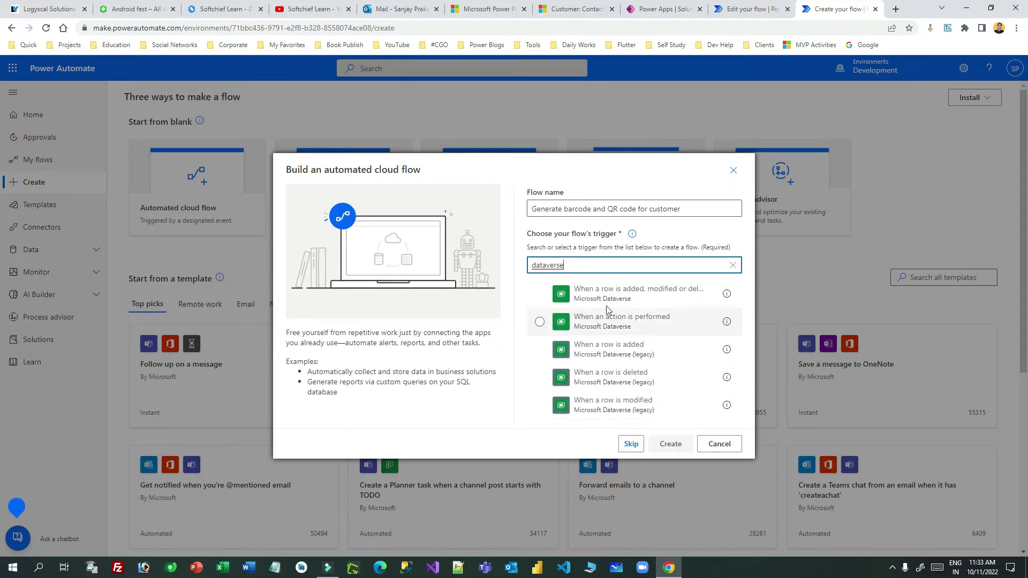
pyautogui.click(562, 294)
pyautogui.click(673, 442)
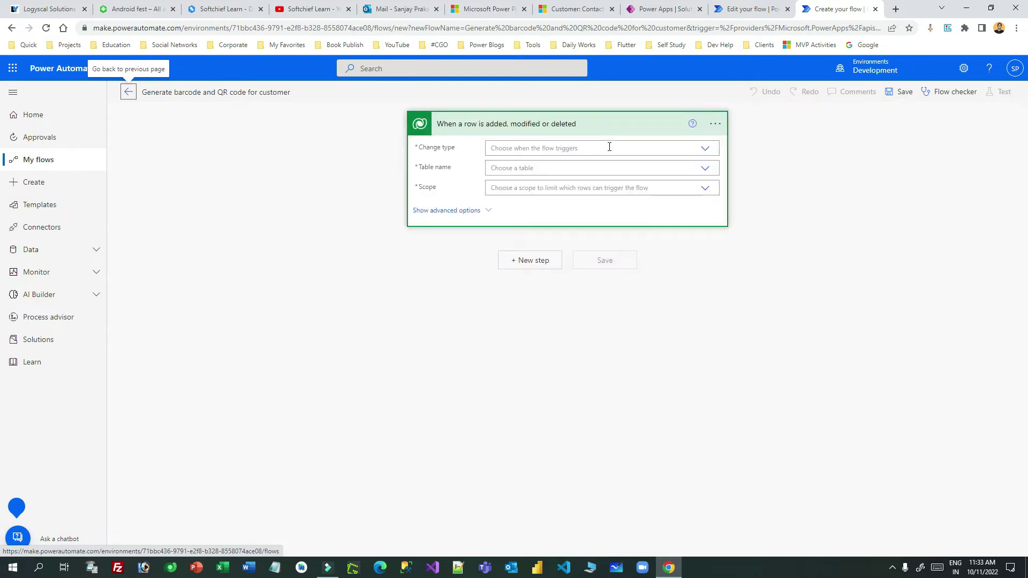
# Set the trigger's Change type to Modified and its Table name to Customers.
pyautogui.click(666, 150)
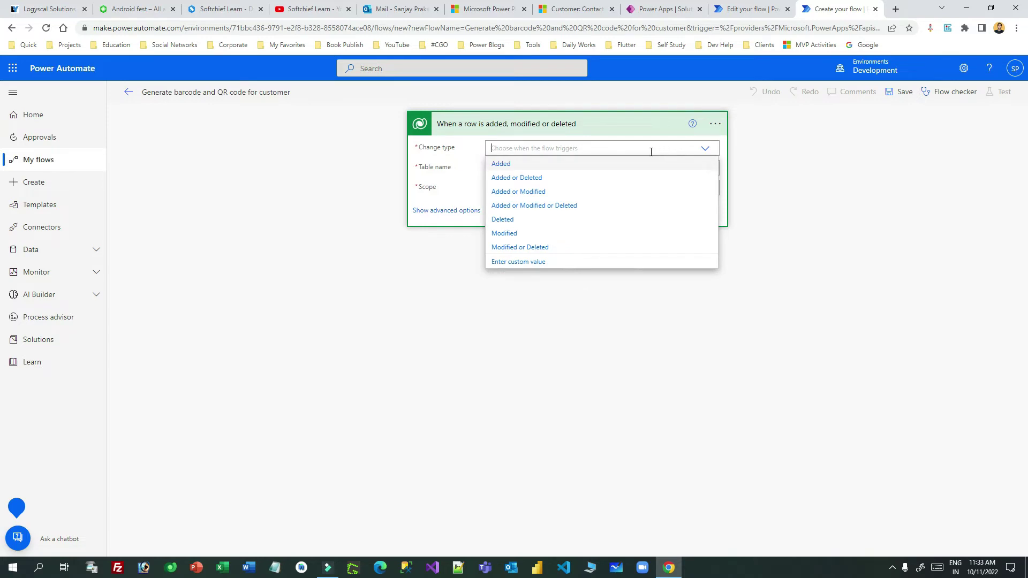
pyautogui.click(513, 233)
pyautogui.click(551, 168)
pyautogui.write('co')
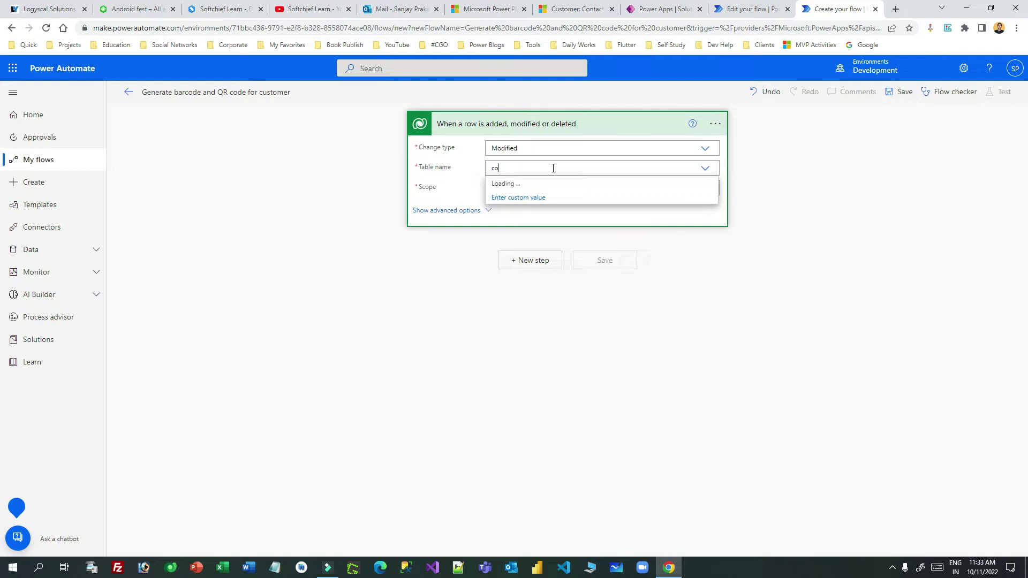
pyautogui.write('ntats')
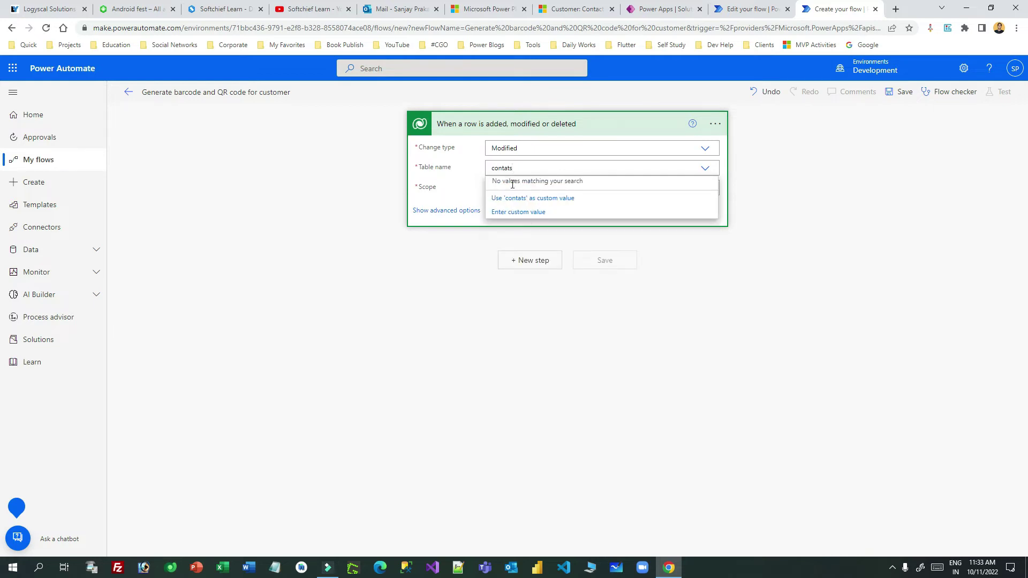
pyautogui.click(508, 169)
pyautogui.write('c')
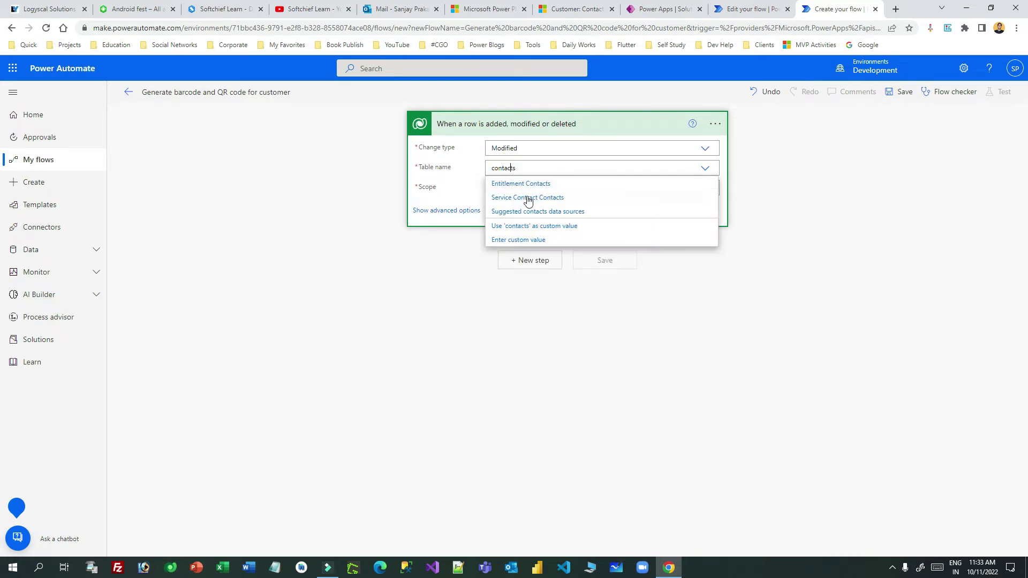
pyautogui.click(524, 168)
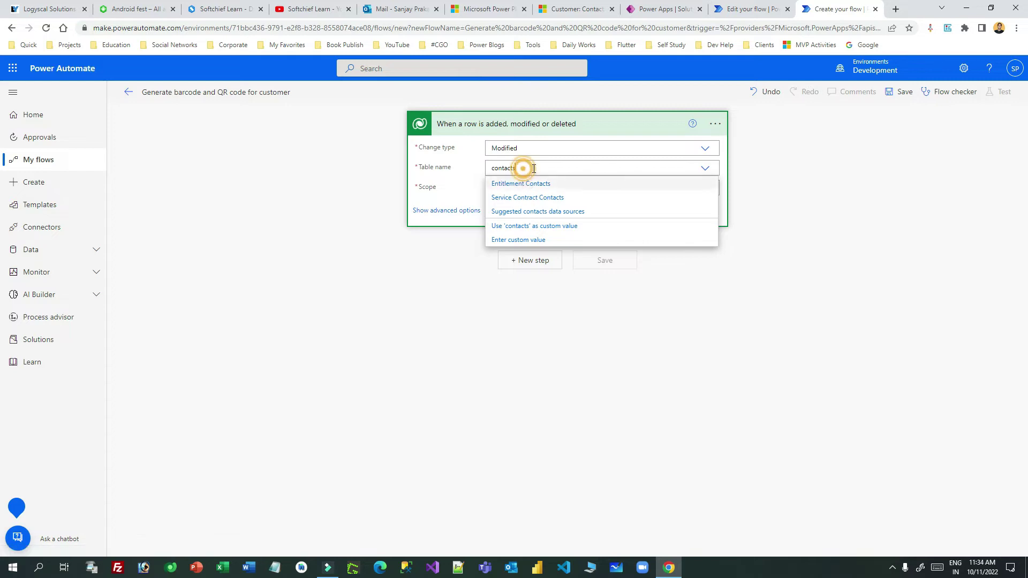
pyautogui.doubleClick(537, 167)
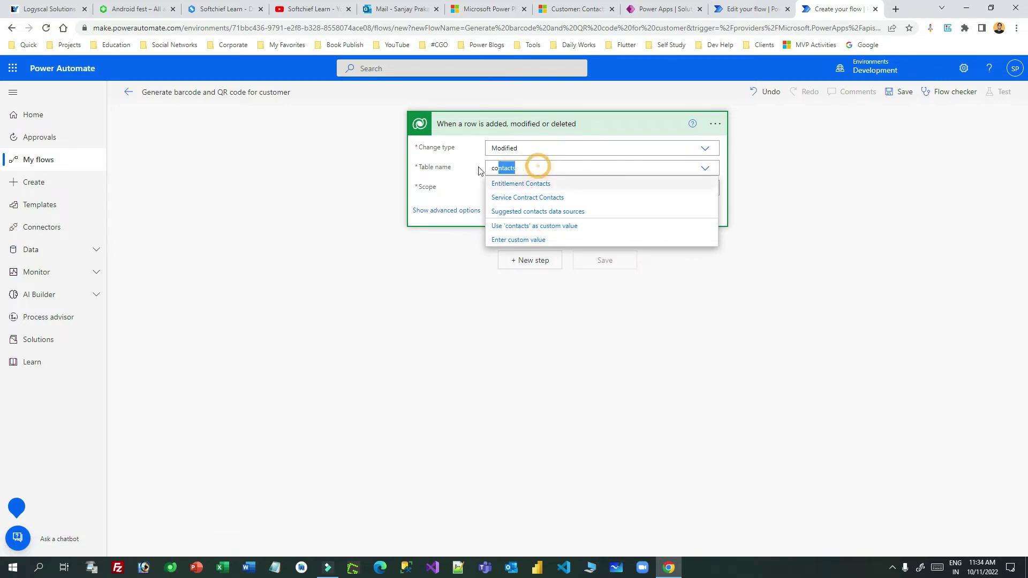
pyautogui.press('BackSpace')
pyautogui.write('con')
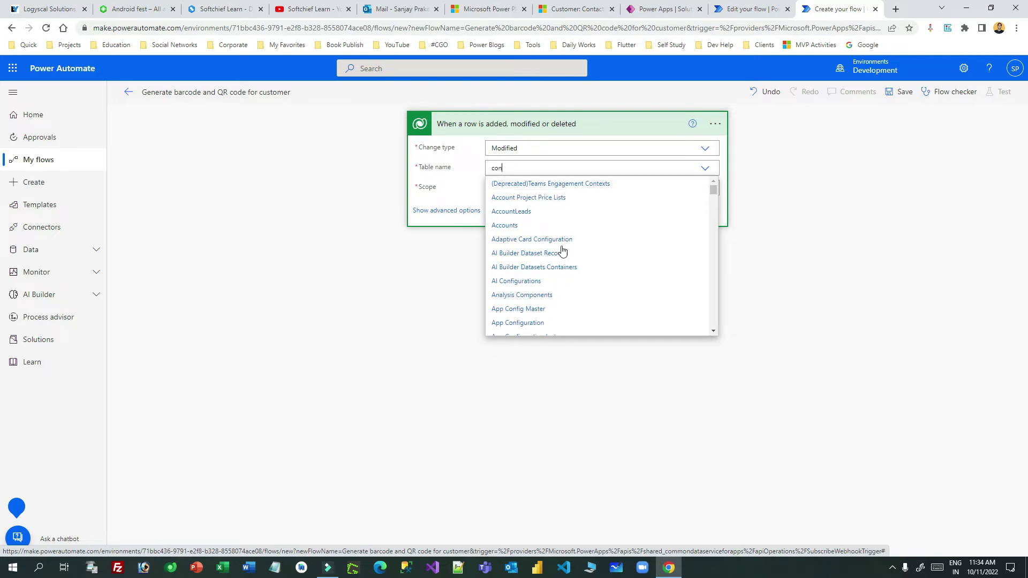
pyautogui.scroll(-10, 562, 252)
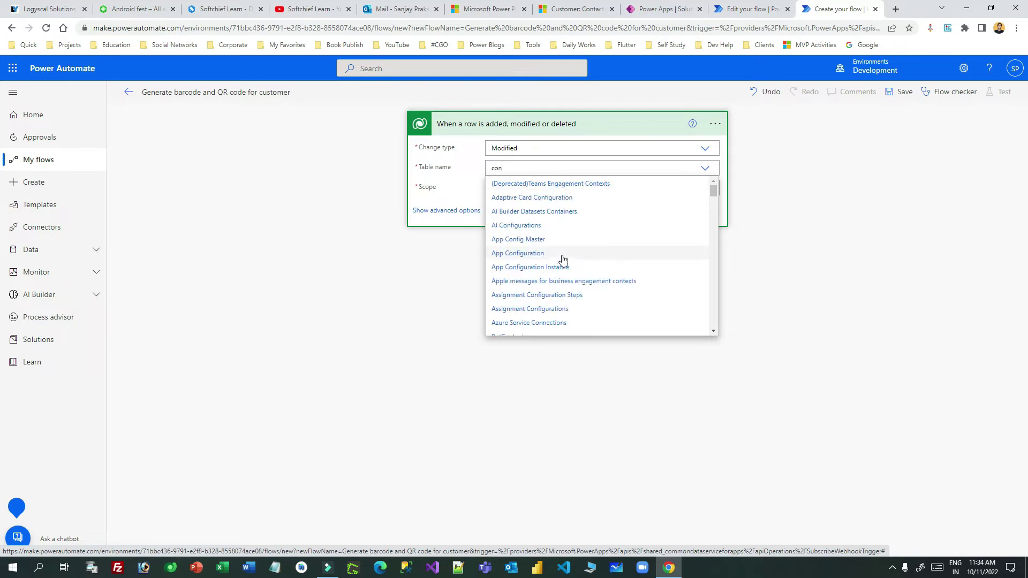
pyautogui.scroll(-6, 537, 283)
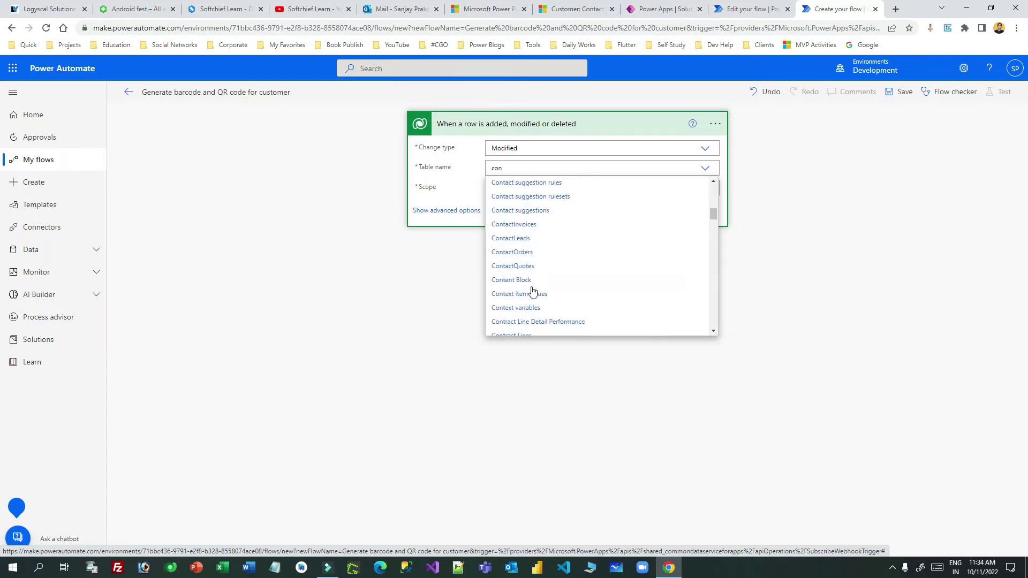
pyautogui.scroll(-8, 559, 267)
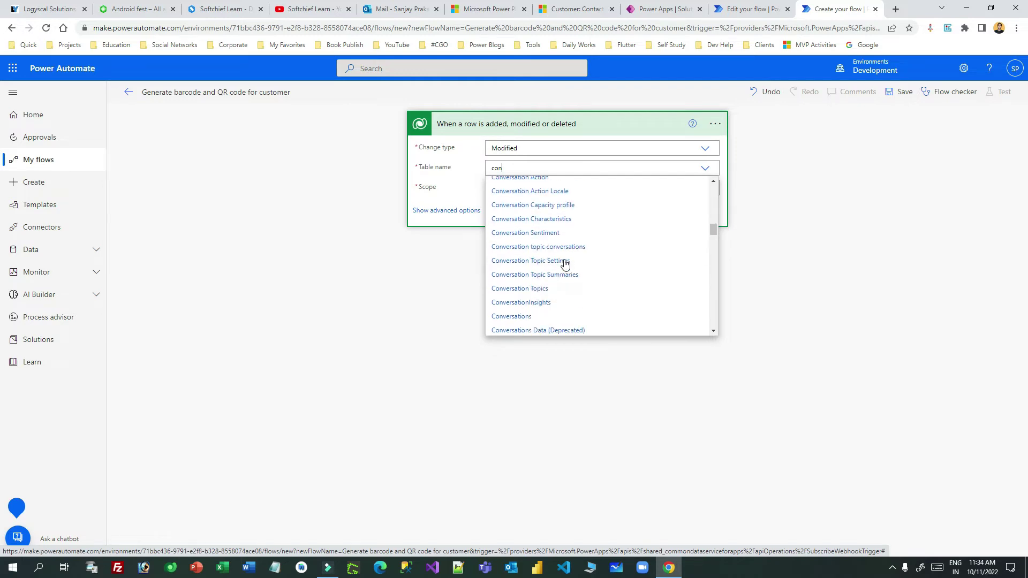
pyautogui.scroll(4, 546, 217)
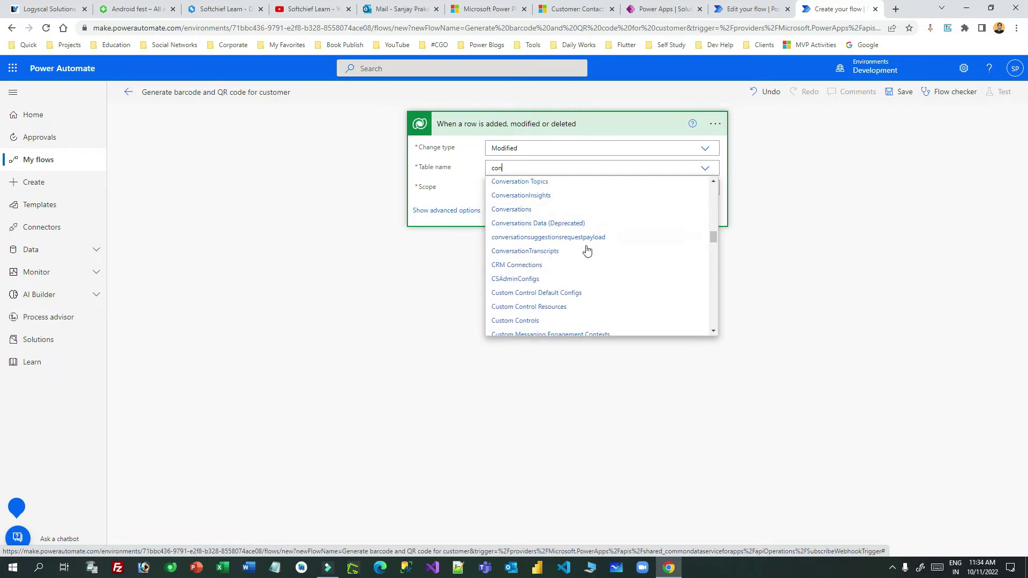
pyautogui.scroll(-4, 585, 268)
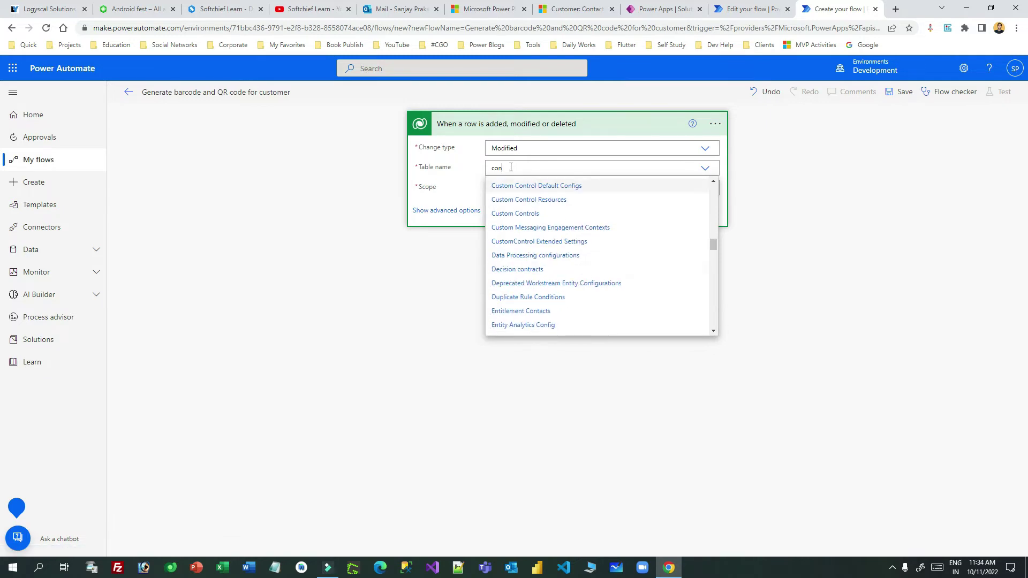
pyautogui.press('BackSpace')
pyautogui.press('BackSpace')
pyautogui.write('usto')
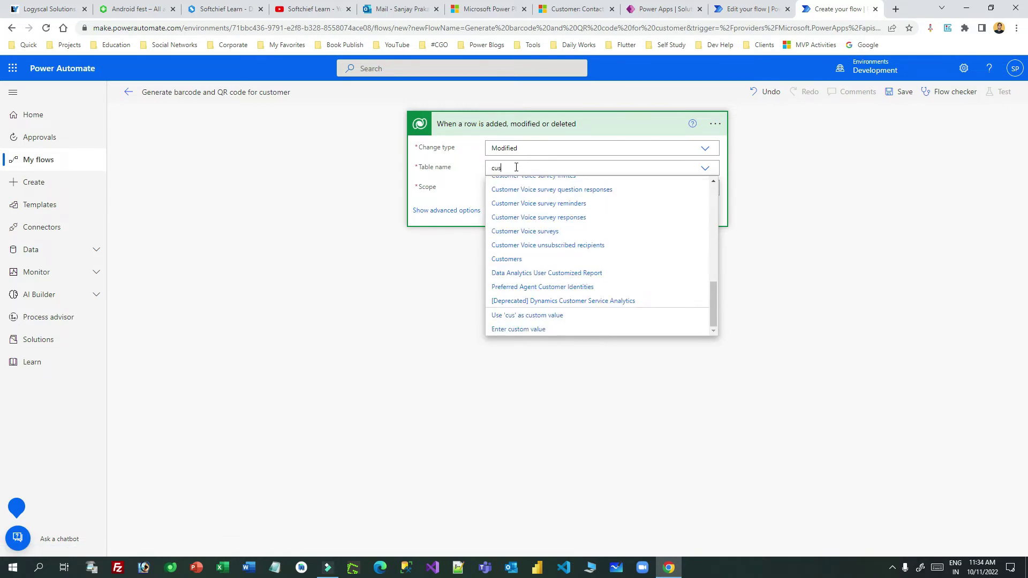
pyautogui.click(525, 258)
# Set the trigger scope to Organization and reveal its advanced options.
pyautogui.click(501, 188)
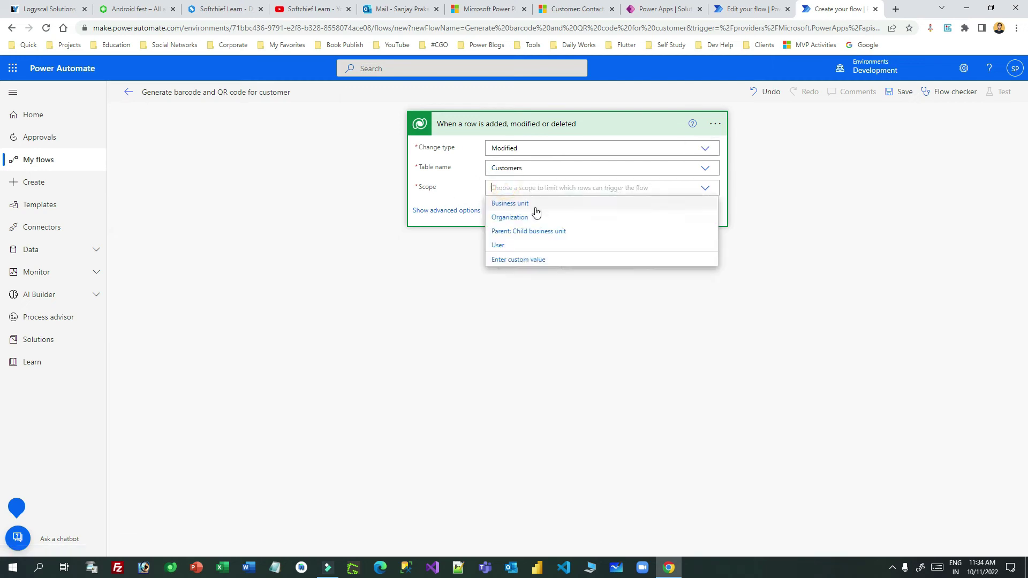
pyautogui.click(509, 218)
pyautogui.click(490, 211)
pyautogui.click(509, 209)
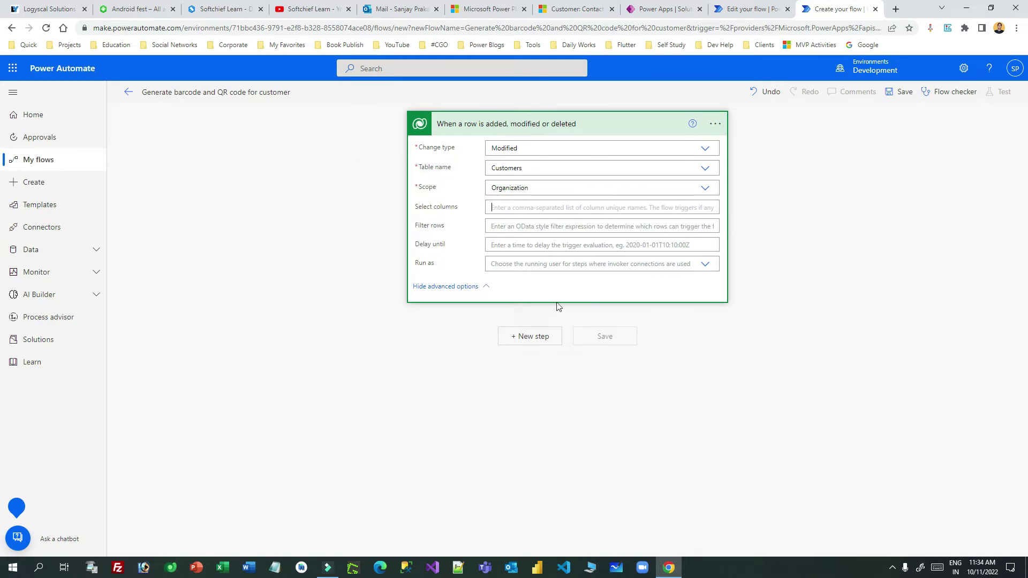
pyautogui.click(747, 15)
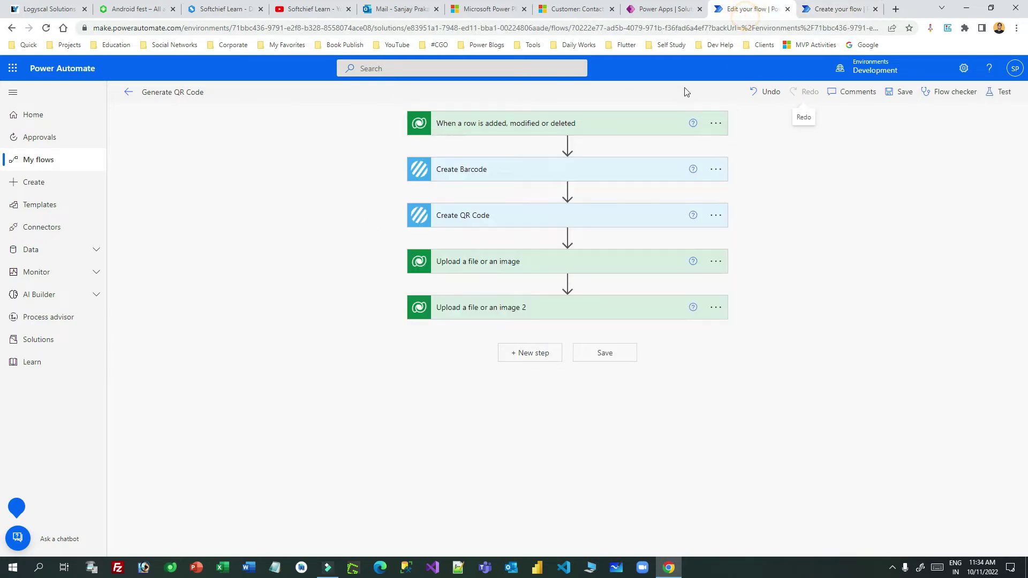
# Copy the Token Sent logical name hdfc_tokensent and paste it into the trigger's Select columns.
pyautogui.click(664, 10)
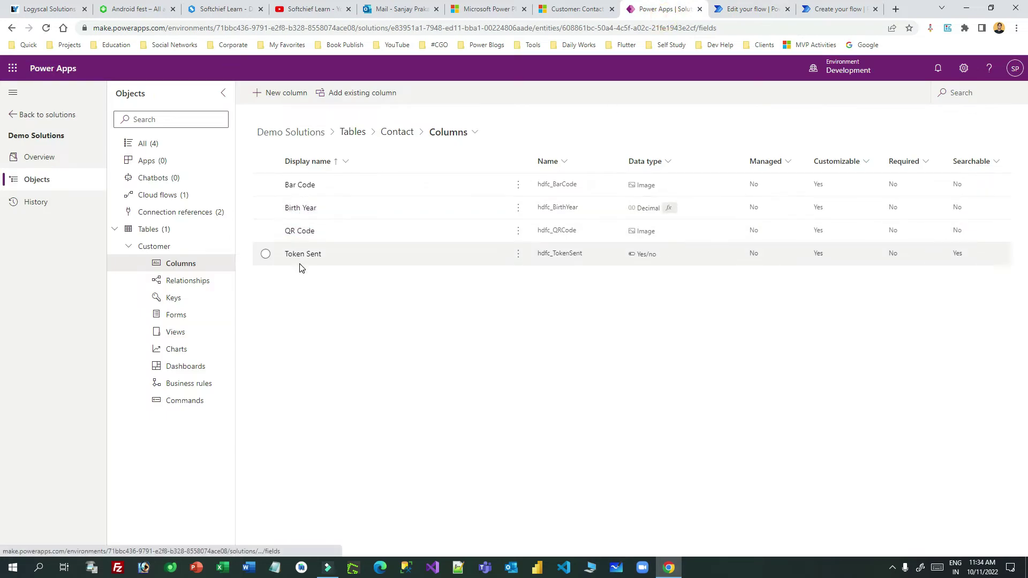
pyautogui.click(313, 255)
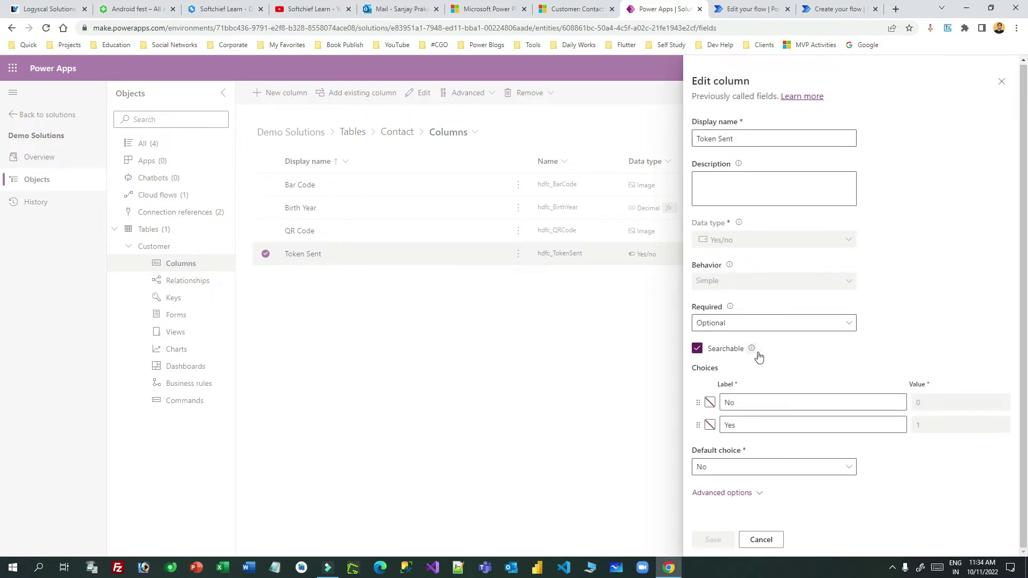
pyautogui.click(771, 236)
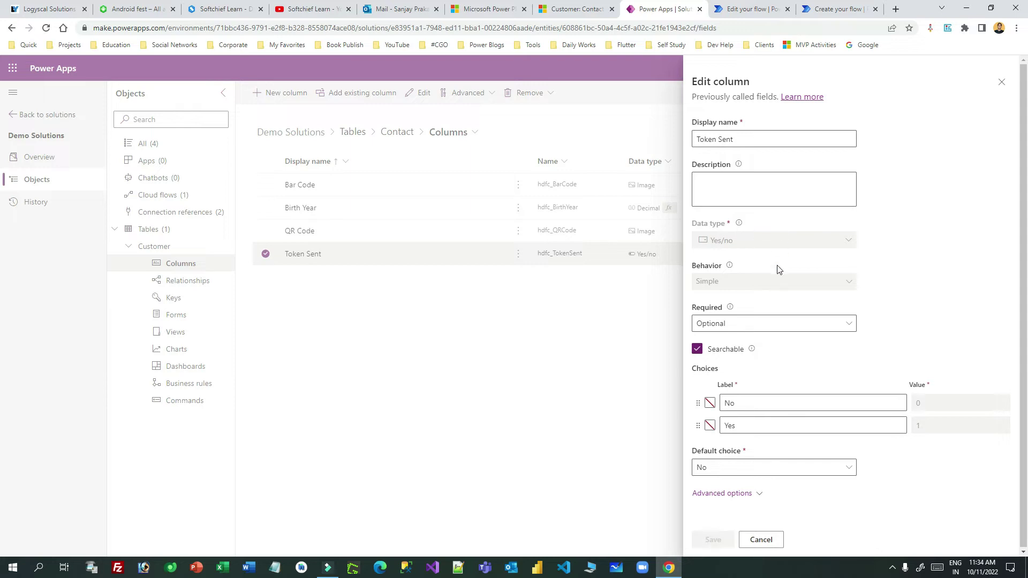
pyautogui.click(754, 492)
pyautogui.scroll(-3, 855, 299)
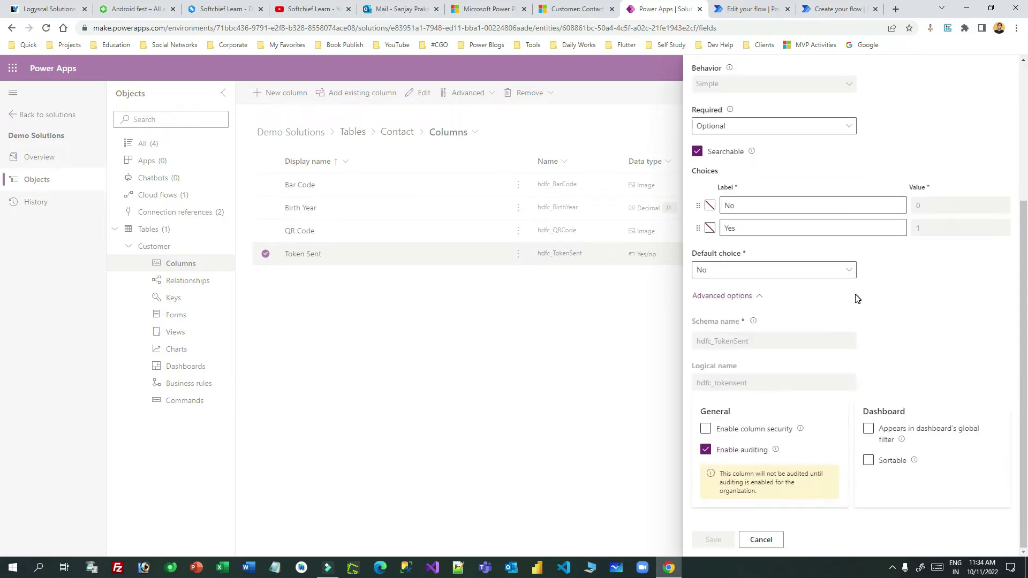
pyautogui.doubleClick(729, 383)
pyautogui.hotkey('ctrl', 'c')
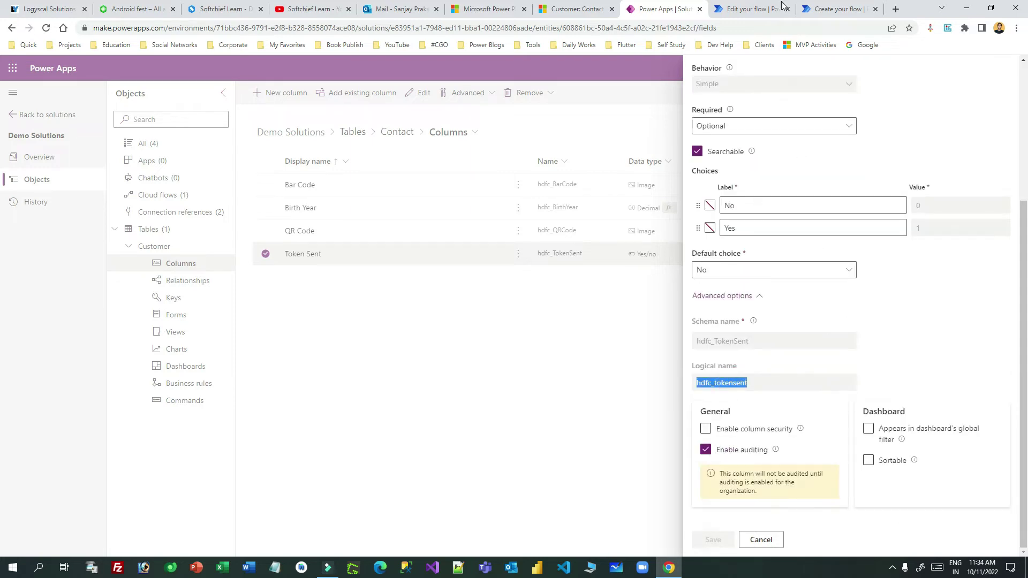
pyautogui.click(824, 8)
pyautogui.click(522, 206)
pyautogui.hotkey('ctrl', 'v')
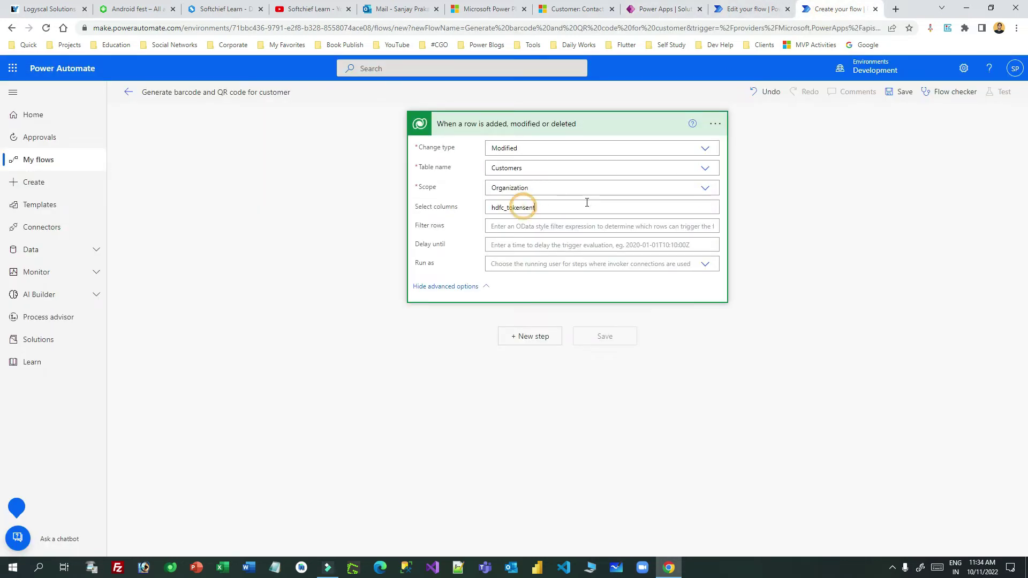
# Check the hdfc_tokensent filter, collapse the trigger, and review the existing Generate QR Code flow.
pyautogui.doubleClick(551, 203)
pyautogui.click(489, 209)
pyautogui.click(491, 209)
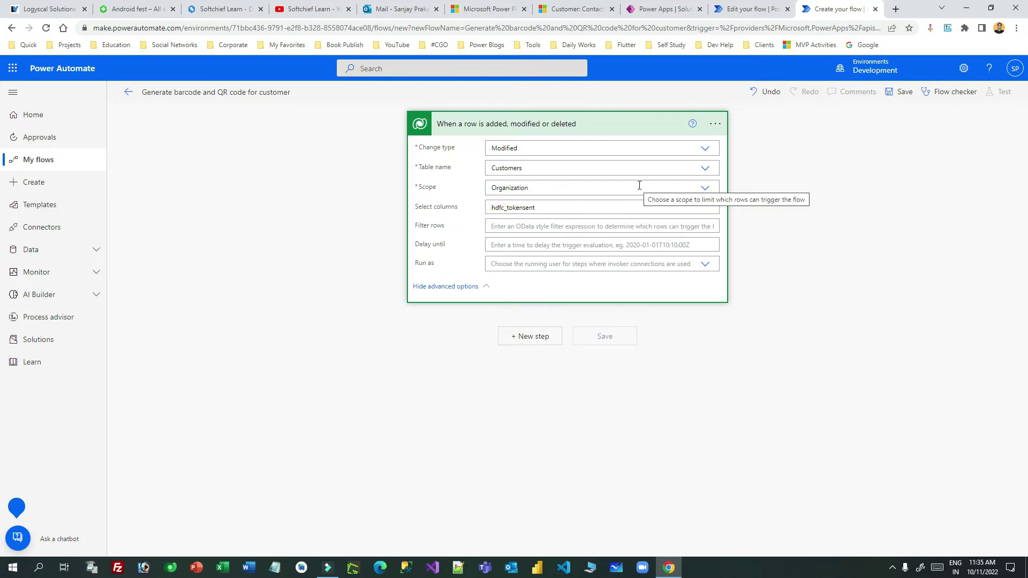
pyautogui.click(580, 124)
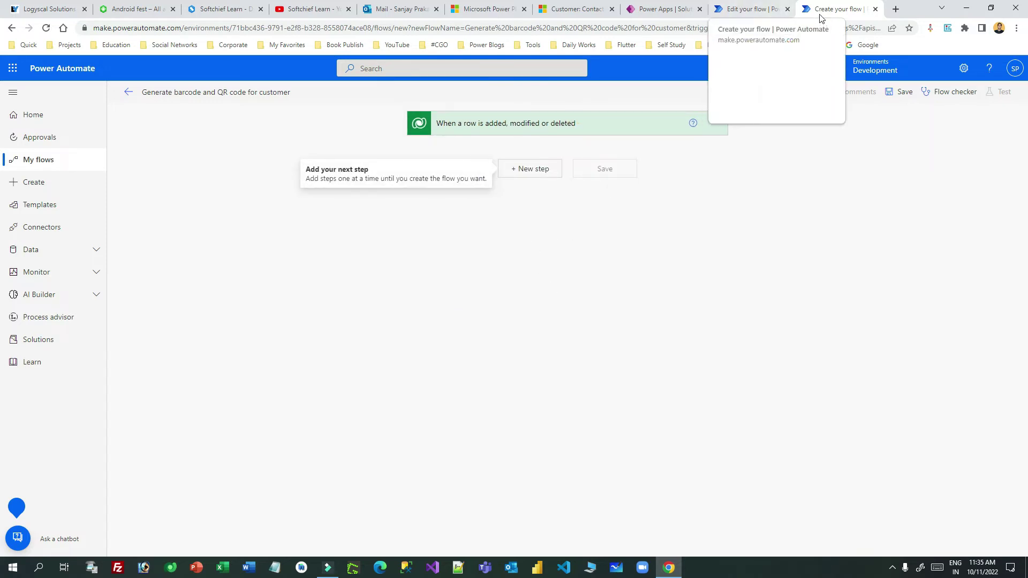
pyautogui.click(737, 8)
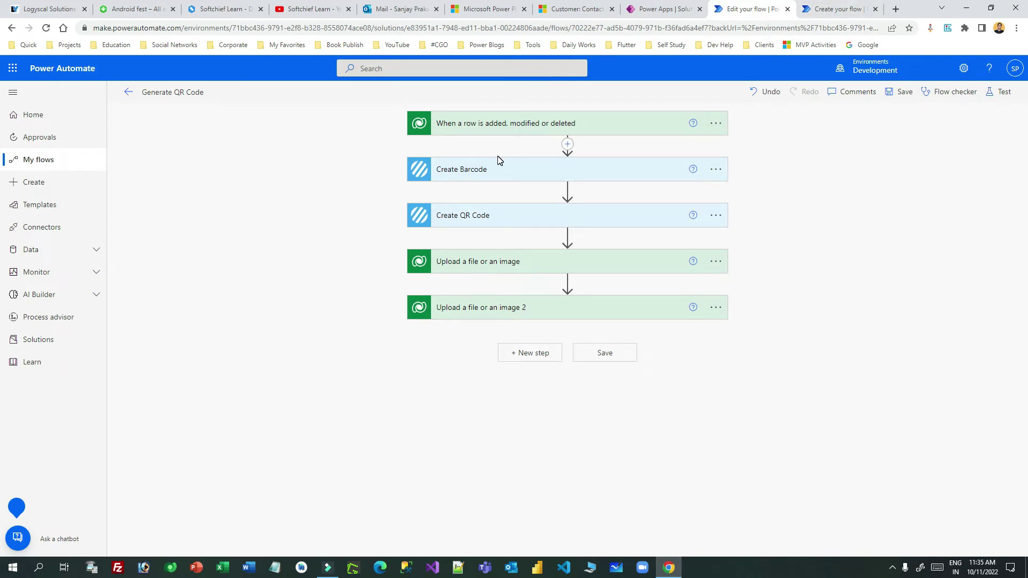
pyautogui.click(837, 9)
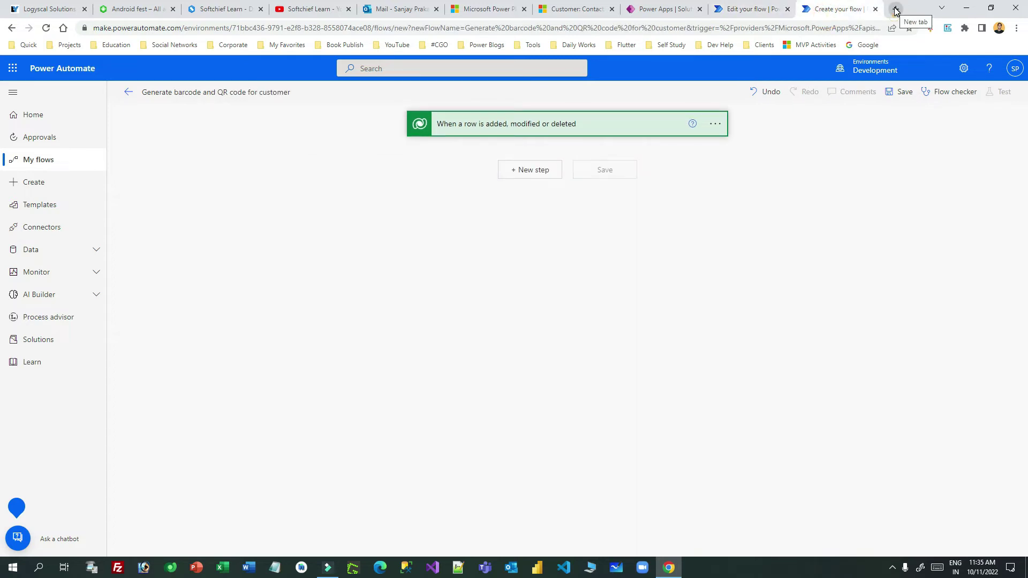
pyautogui.click(896, 9)
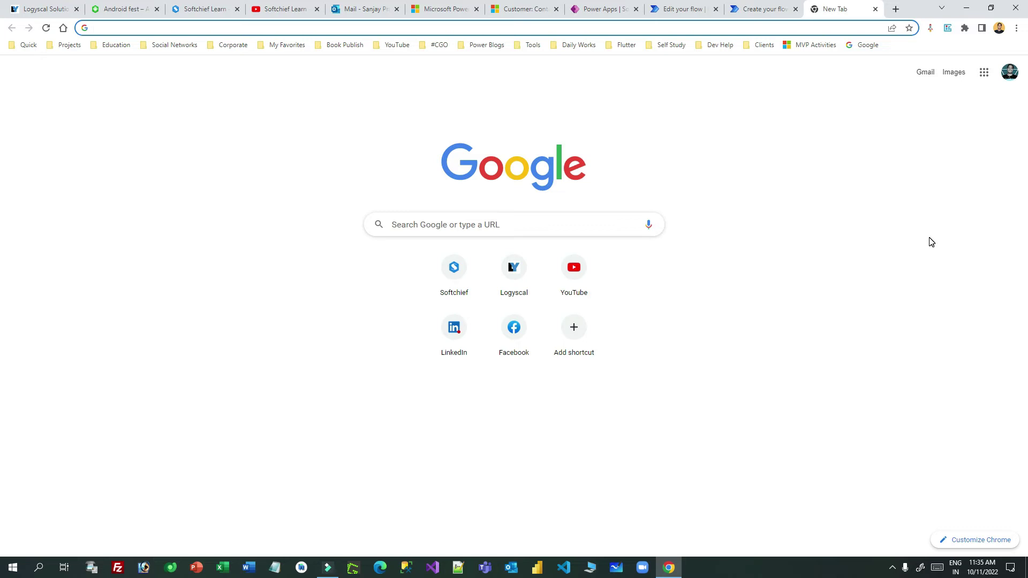
# Load encodian.com and open the Flowr product page's free-trial signup section.
pyautogui.write('enc')
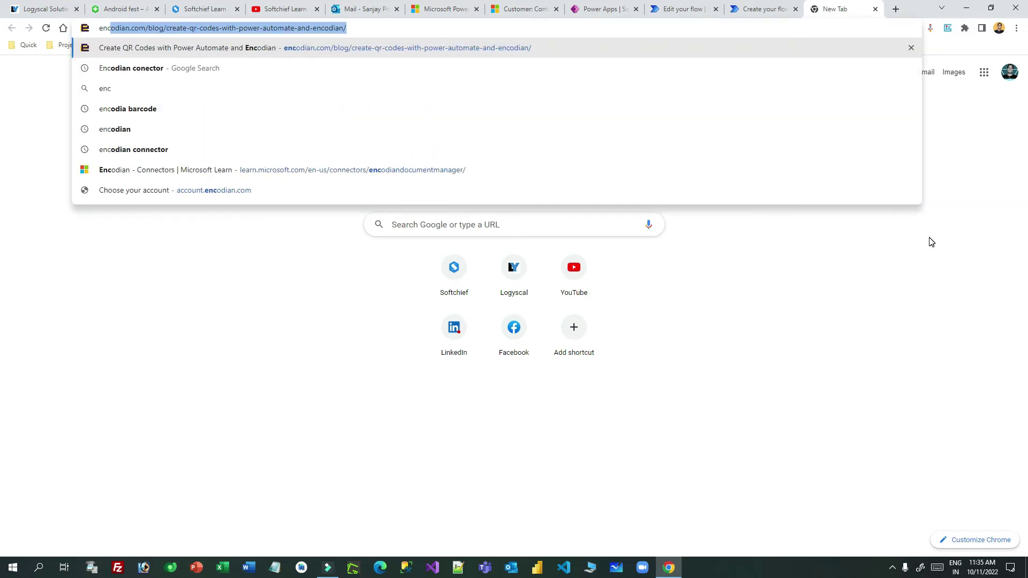
pyautogui.click(170, 28)
pyautogui.click(148, 29)
pyautogui.hotkey('shift', 'End')
pyautogui.press('BackSpace')
pyautogui.press('Return')
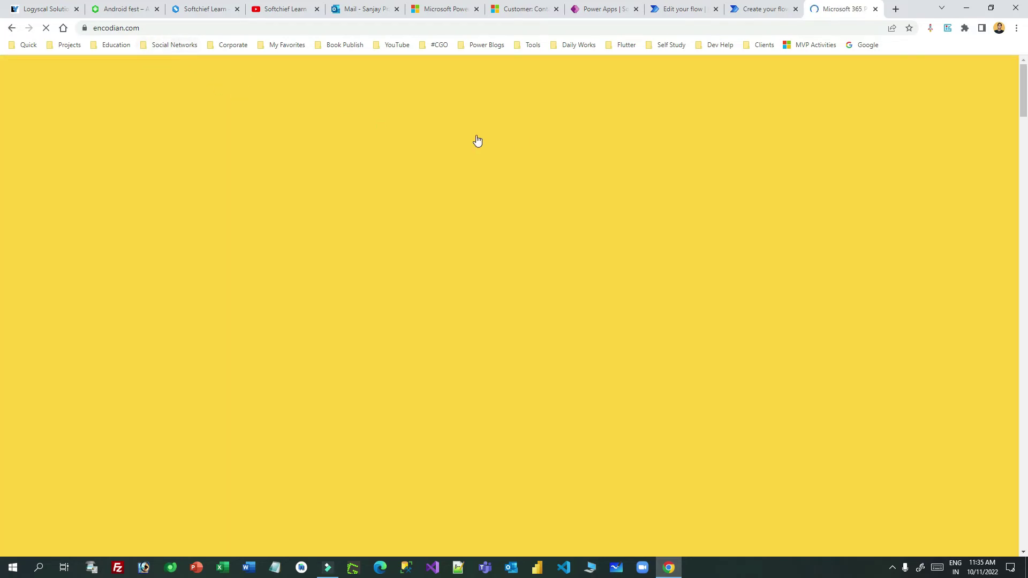
pyautogui.moveTo(389, 102)
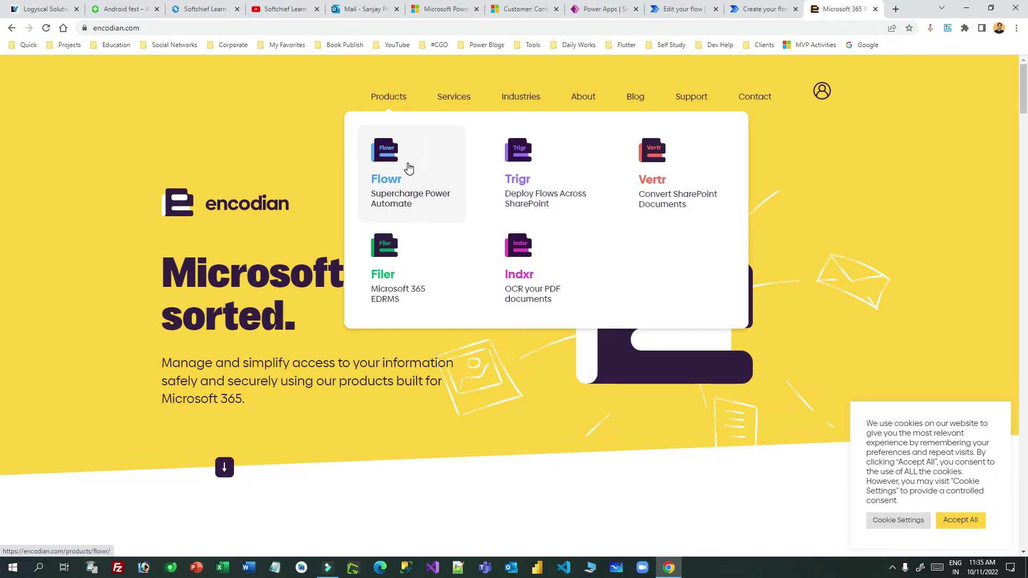
pyautogui.click(409, 169)
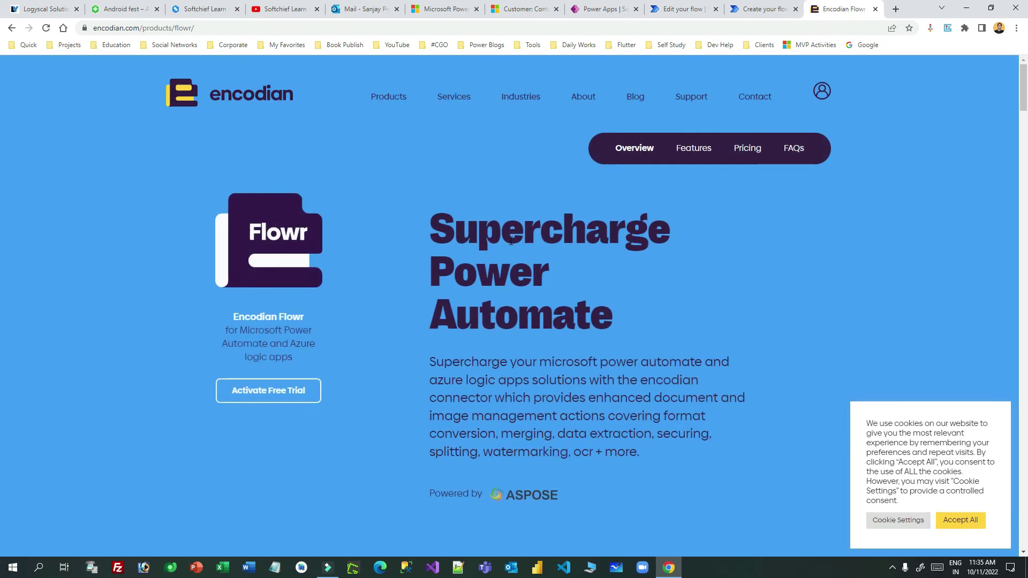
pyautogui.click(277, 392)
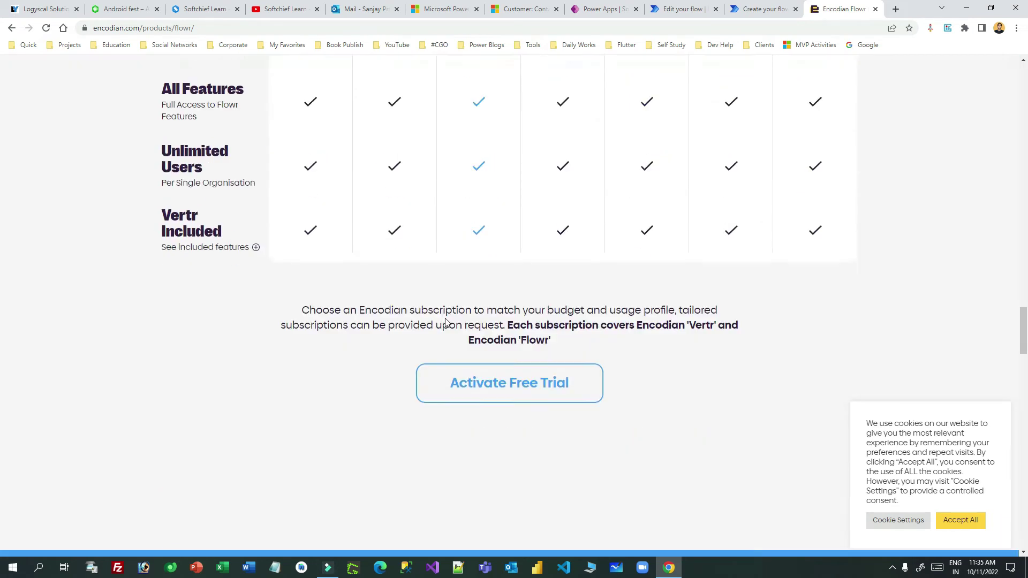
# Go through the trial form fields and tick the terms and product-updates consents.
pyautogui.click(270, 273)
pyautogui.click(604, 270)
pyautogui.click(265, 333)
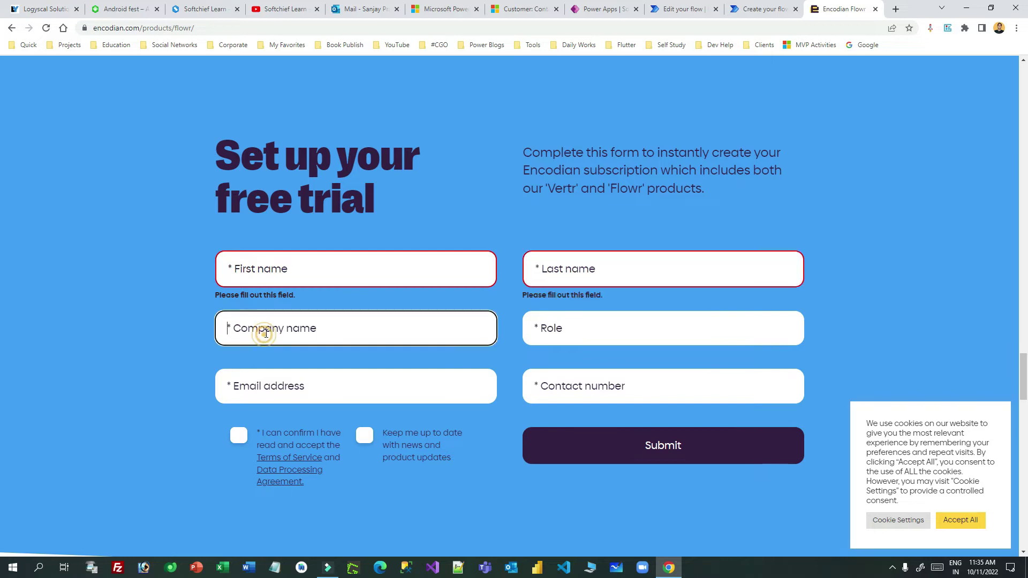
pyautogui.click(572, 331)
pyautogui.click(288, 392)
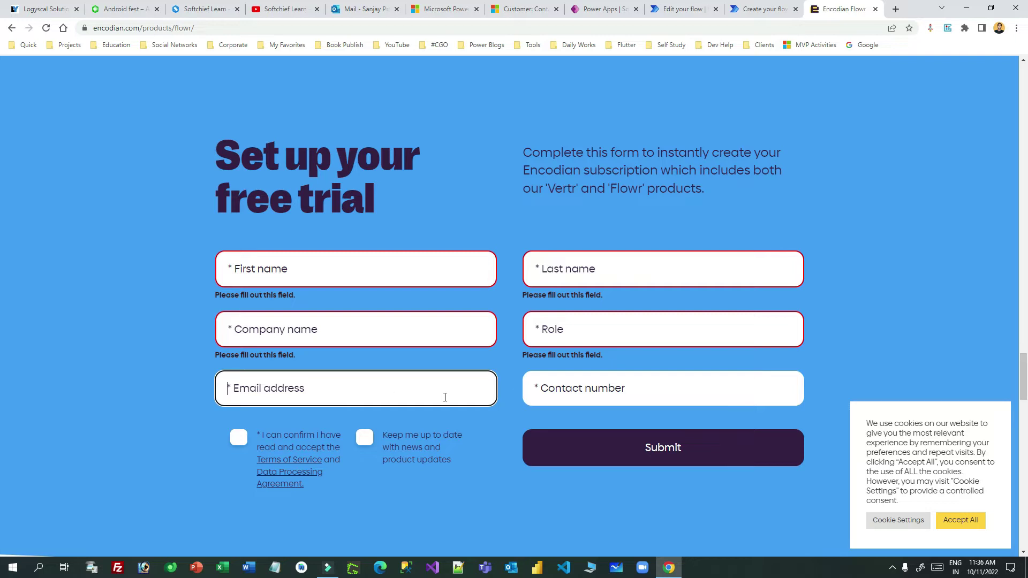
pyautogui.click(656, 390)
pyautogui.click(239, 440)
pyautogui.click(368, 442)
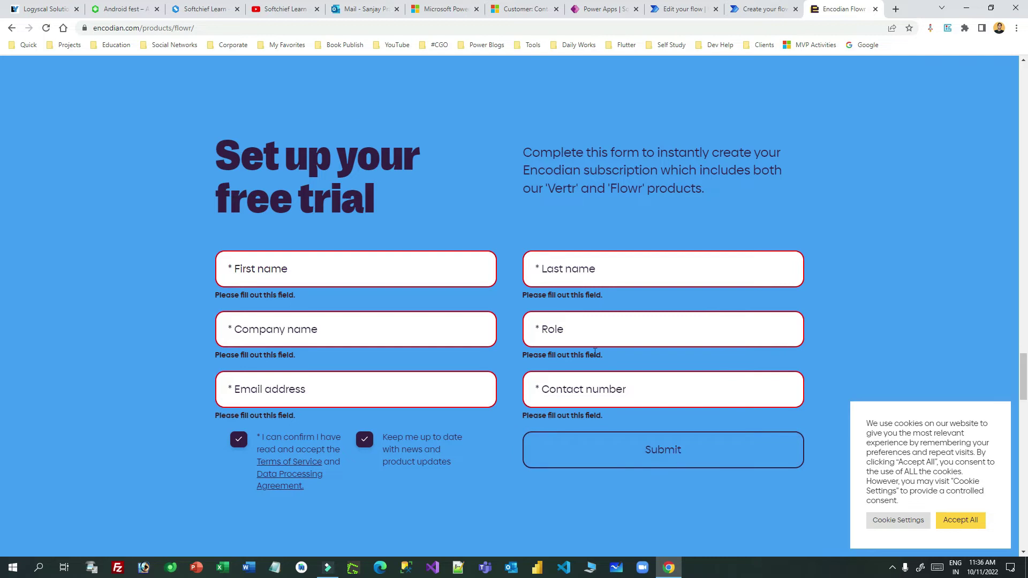
# Select the API key in the Encodian subscription email, then close the Encodian sign-up tab.
pyautogui.click(360, 9)
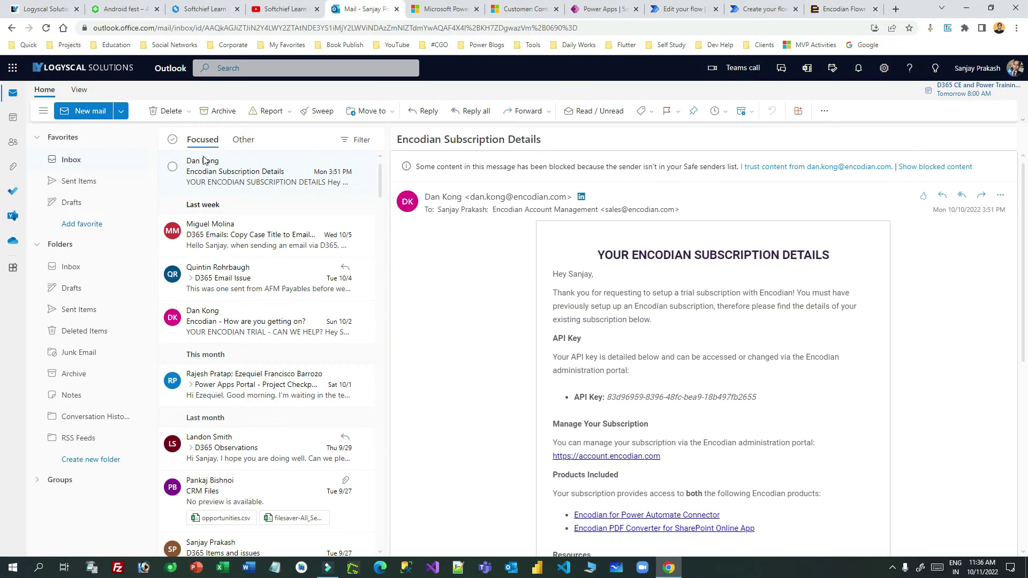
pyautogui.moveTo(587, 399); pyautogui.dragTo(747, 402)
pyautogui.click(841, 9)
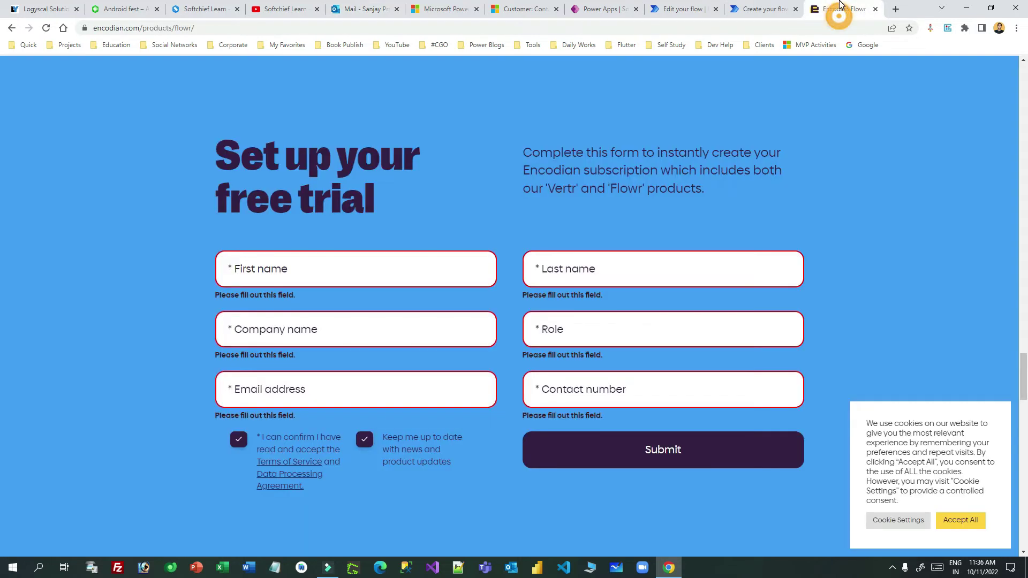
pyautogui.click(874, 9)
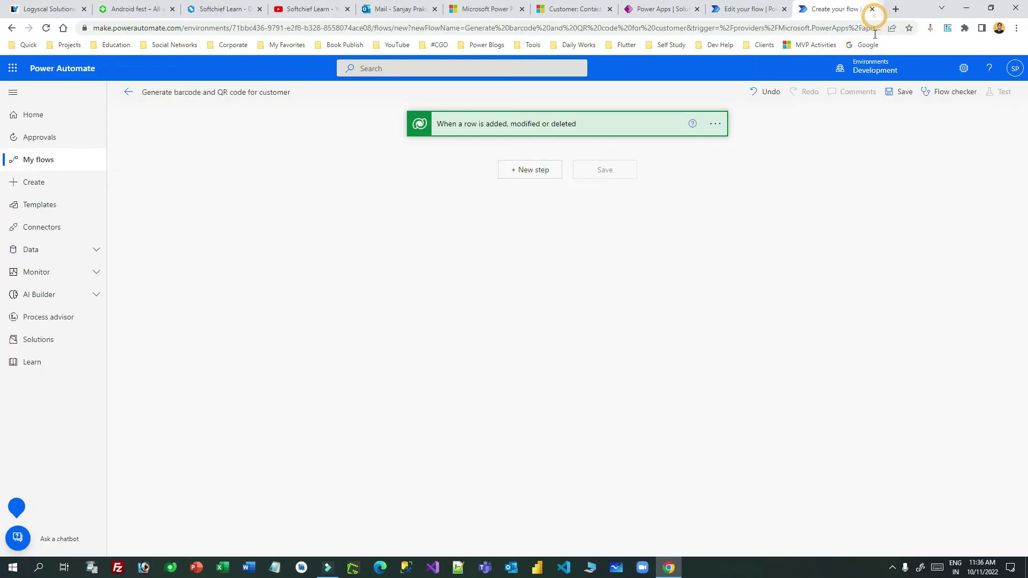
# Search 'encodian' and add its Create Barcode action as the step after the trigger.
pyautogui.click(534, 170)
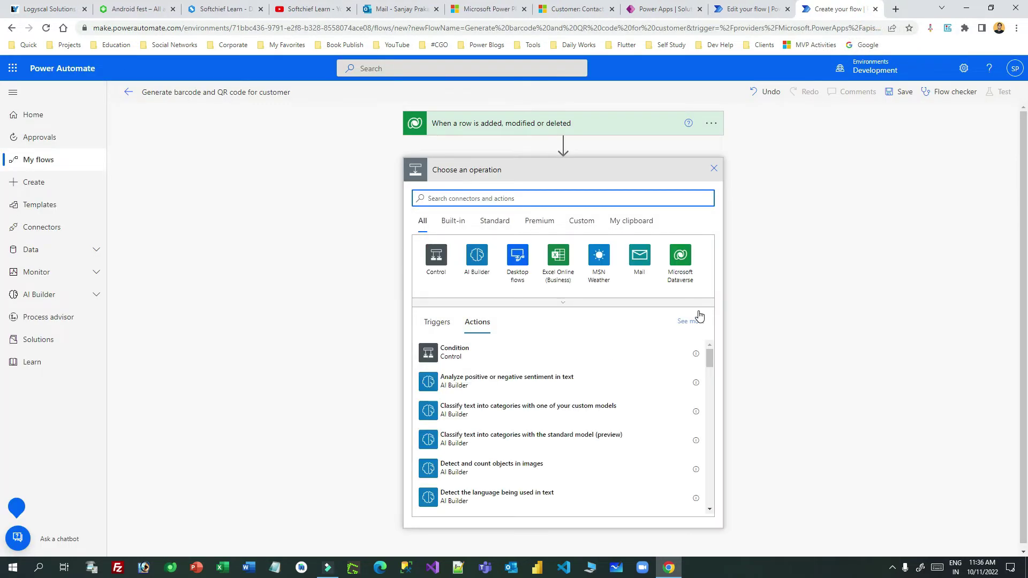
pyautogui.click(460, 201)
pyautogui.write('enco')
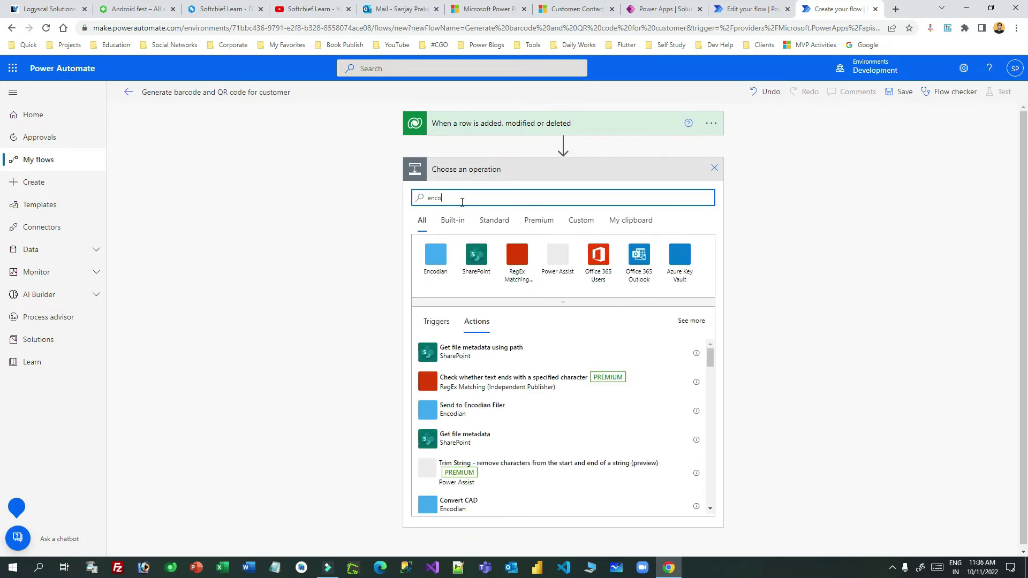
pyautogui.write('dian')
pyautogui.click(435, 255)
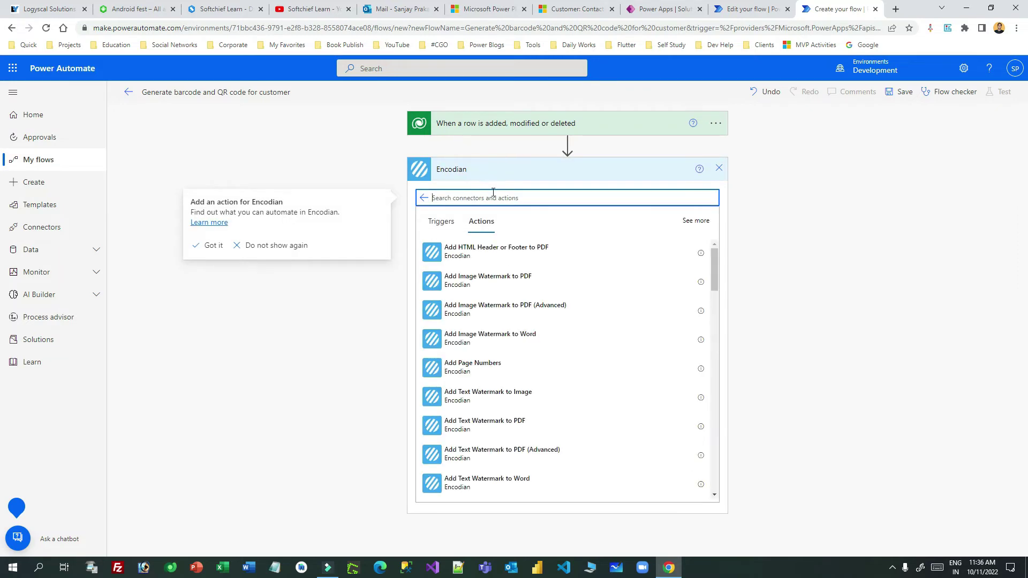
pyautogui.moveTo(713, 268); pyautogui.dragTo(720, 265)
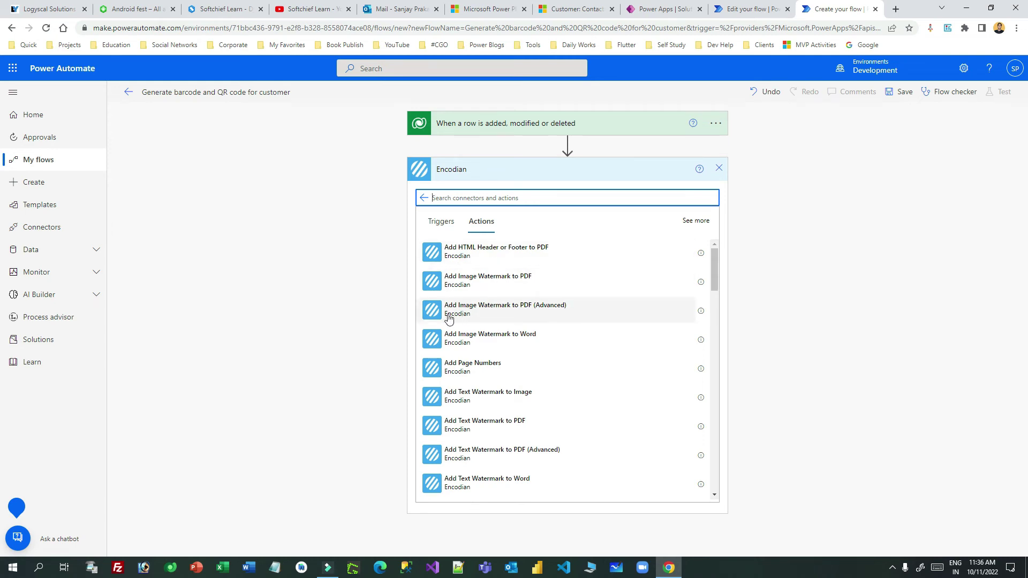
pyautogui.moveTo(714, 284); pyautogui.dragTo(717, 301)
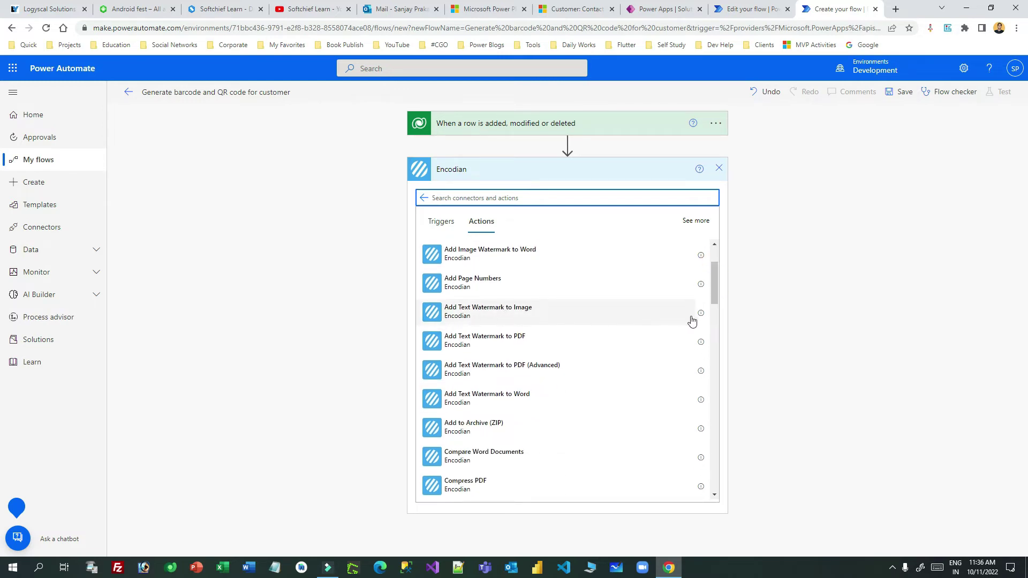
pyautogui.moveTo(715, 296); pyautogui.dragTo(711, 411)
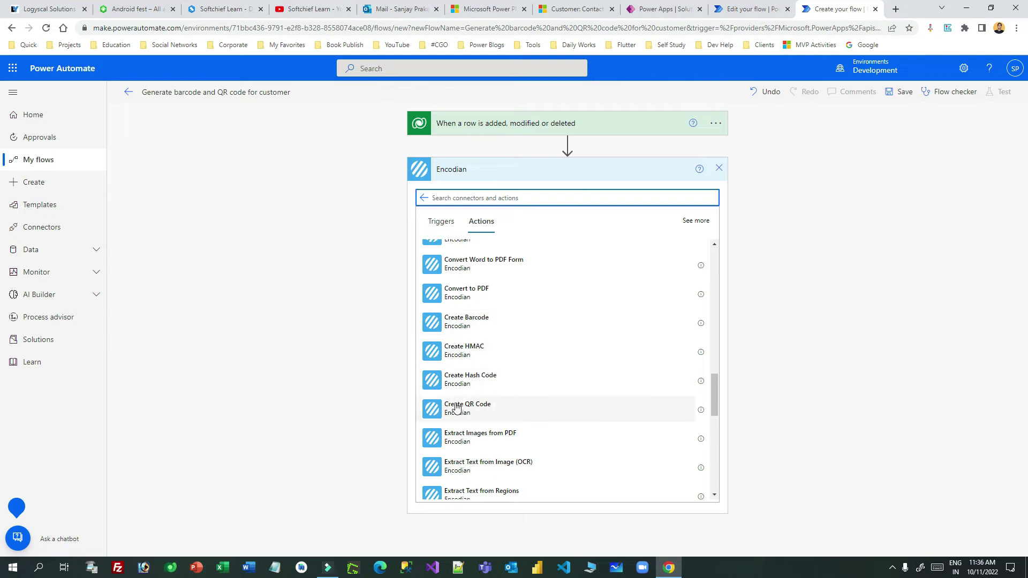
pyautogui.click(476, 324)
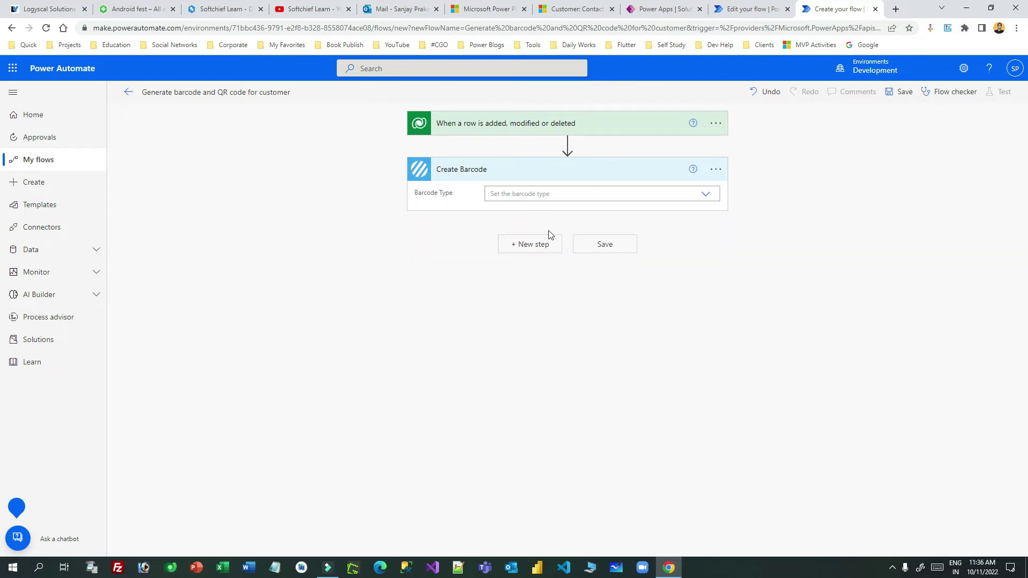
pyautogui.click(513, 193)
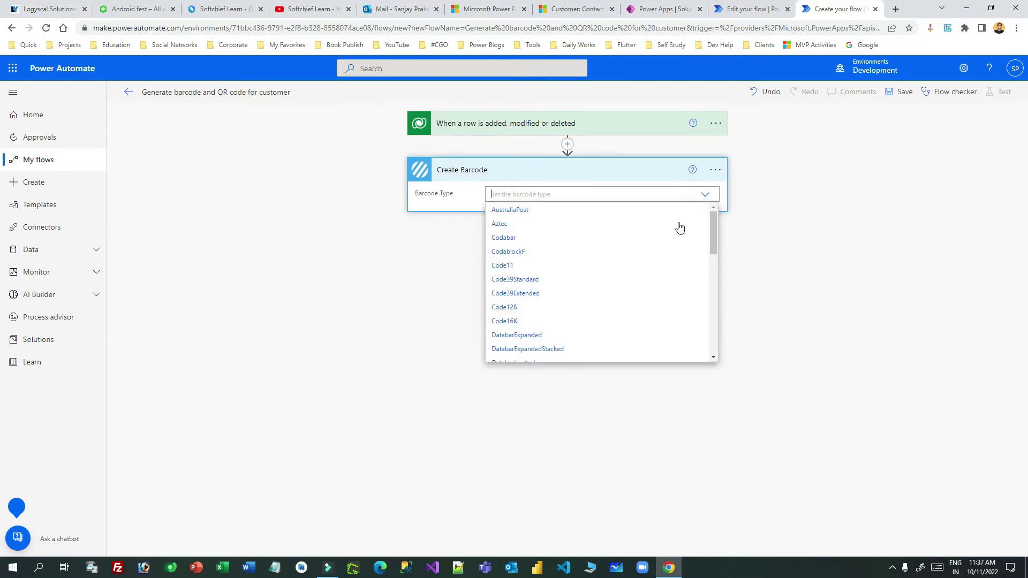
# Set Barcode Type to Code128 and open the action's menu showing My connections.
pyautogui.moveTo(712, 233); pyautogui.dragTo(711, 247)
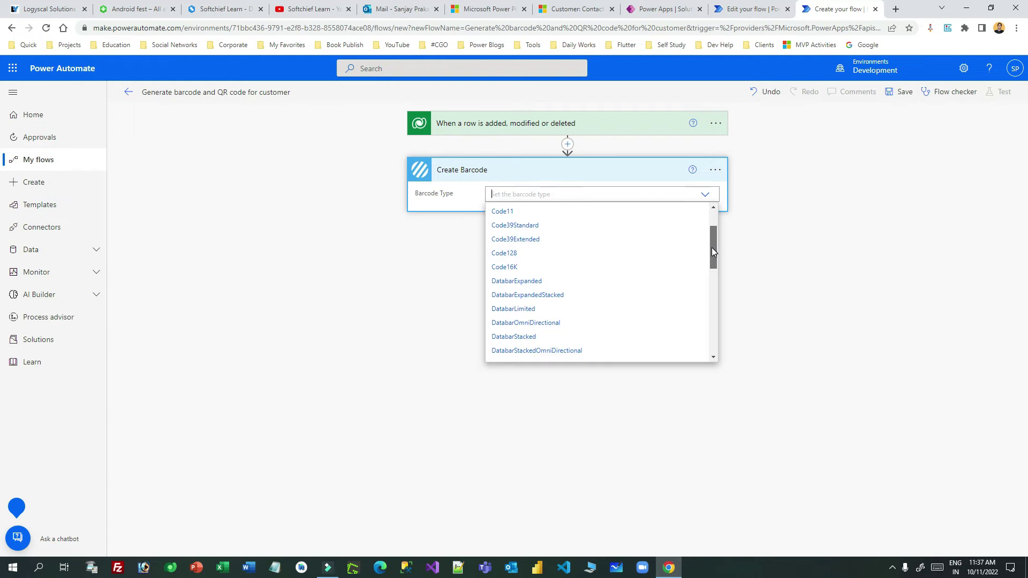
pyautogui.click(504, 254)
pyautogui.click(834, 199)
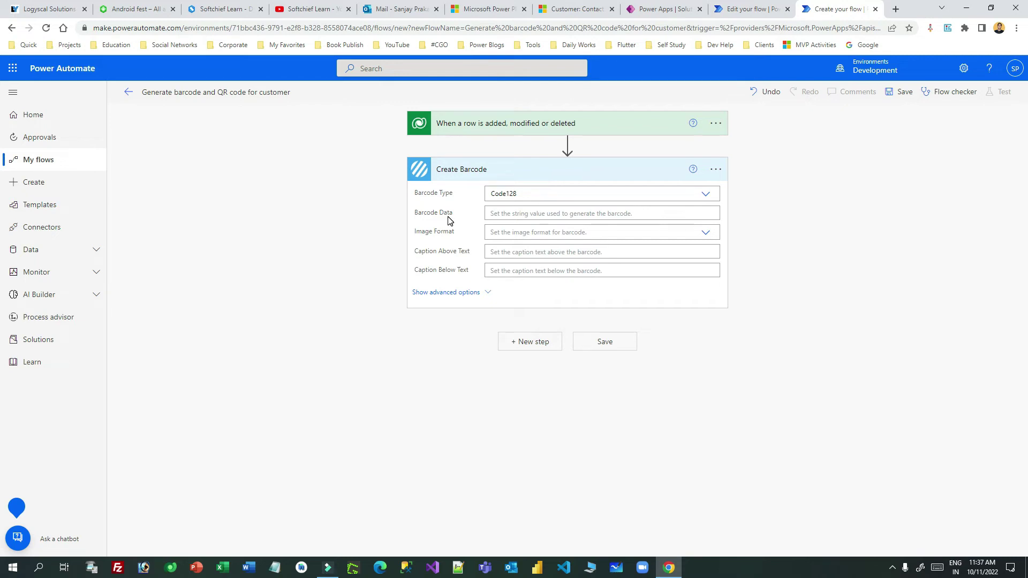
pyautogui.click(716, 170)
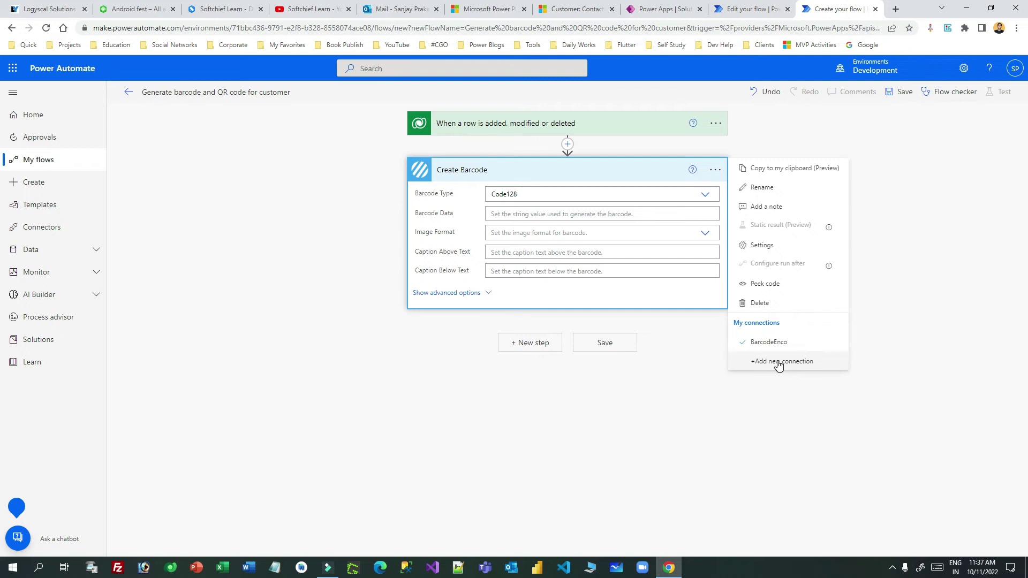
# Start a new Encodian connection named myencodianconn and copy the API key from the Outlook email.
pyautogui.click(789, 365)
pyautogui.click(510, 202)
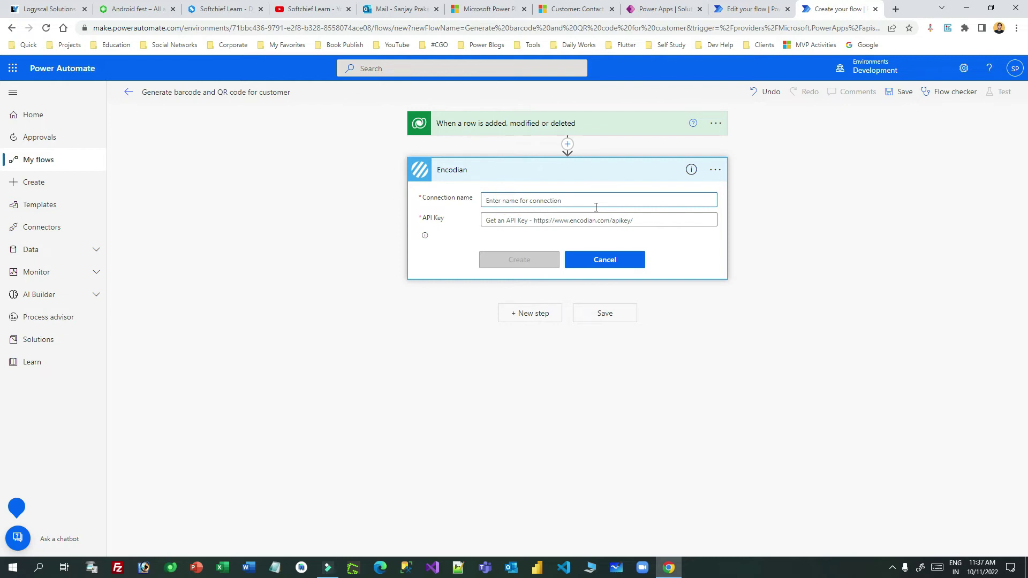
pyautogui.write('myencodianconn')
pyautogui.click(602, 220)
pyautogui.click(400, 9)
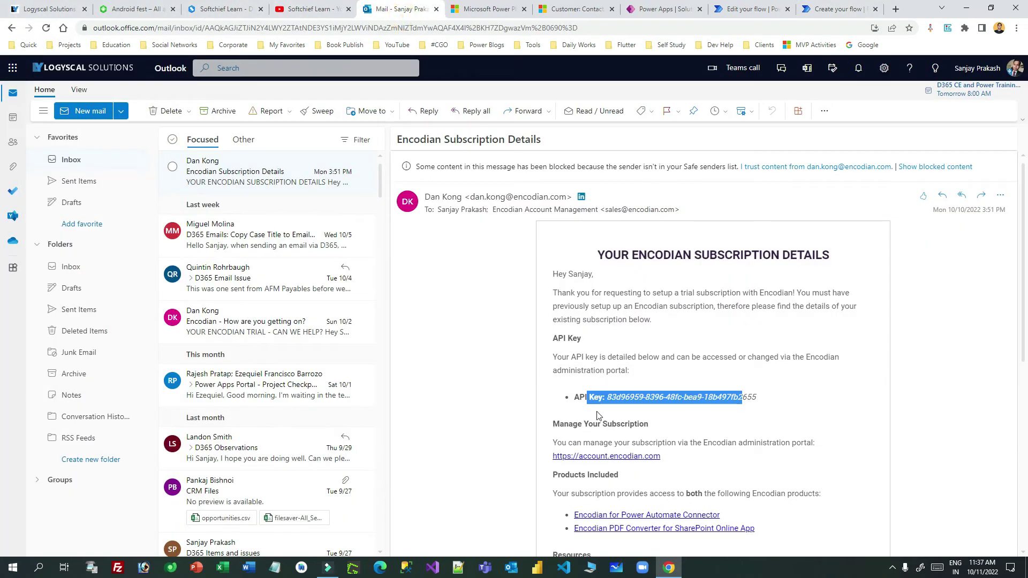
pyautogui.moveTo(757, 397); pyautogui.dragTo(610, 401)
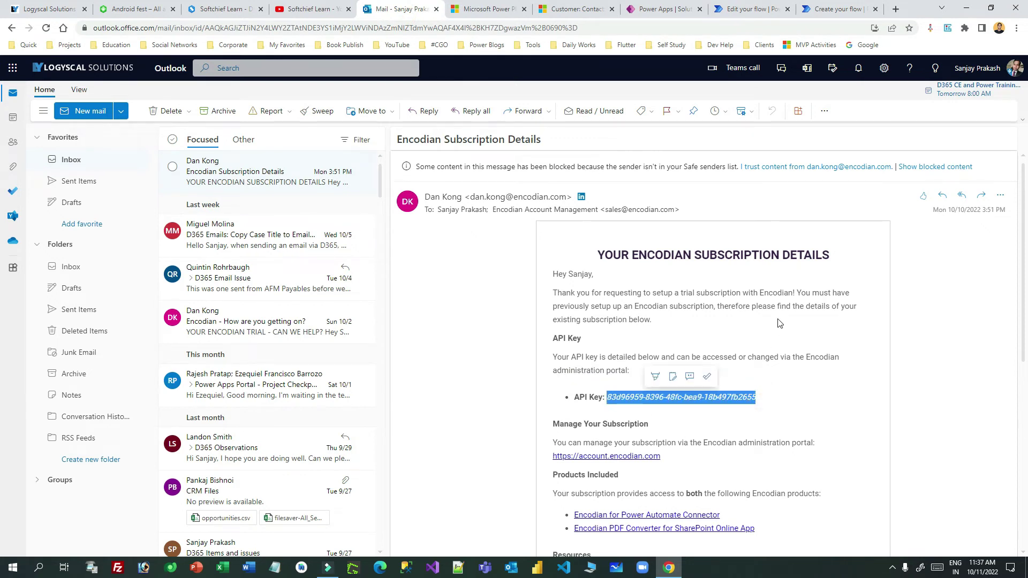
pyautogui.click(856, 6)
# Paste the API key to create the Encodian connection.
pyautogui.hotkey('ctrl', 'v')
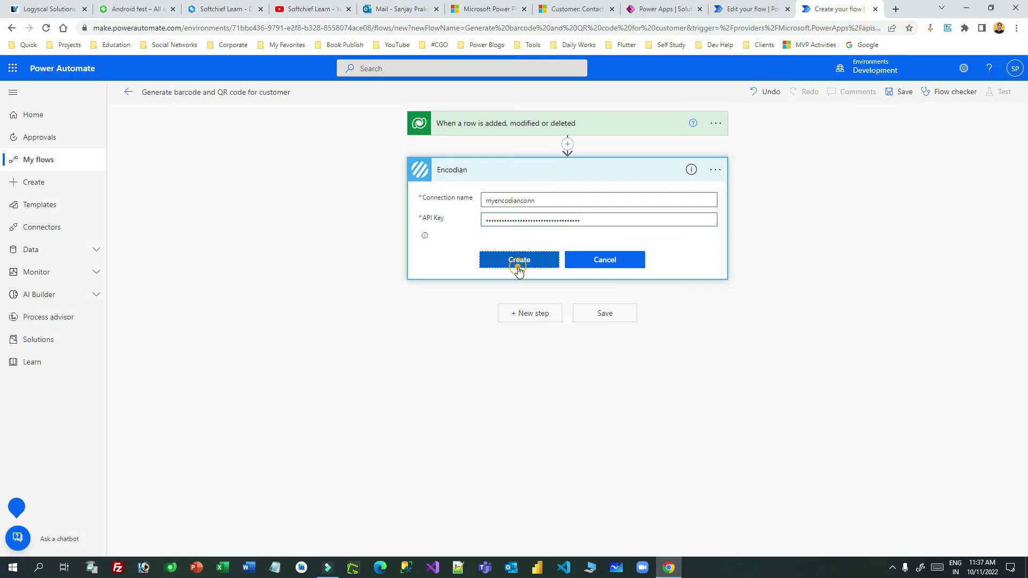
pyautogui.click(519, 262)
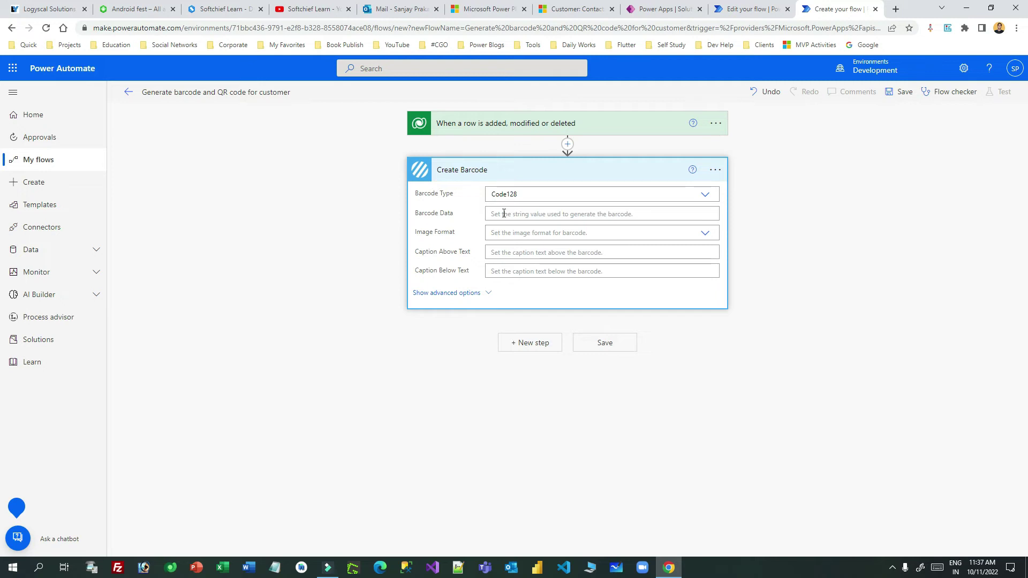
pyautogui.moveTo(422, 197); pyautogui.dragTo(537, 200)
pyautogui.click(511, 212)
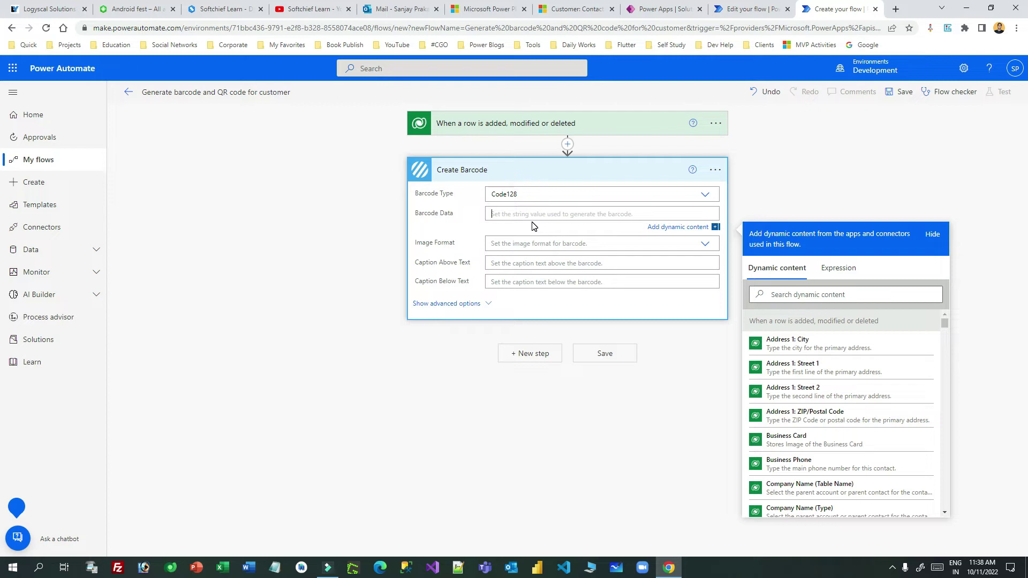
# Fill Barcode Data with the contact's Full Name, Email and Mobile Phone.
pyautogui.click(809, 295)
pyautogui.write('full')
pyautogui.click(808, 344)
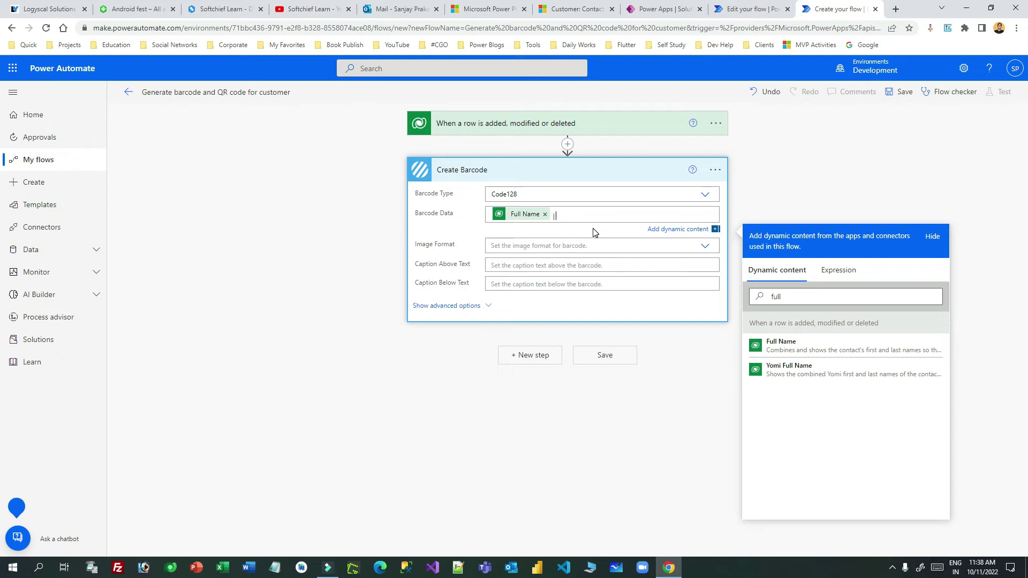
pyautogui.click(792, 297)
pyautogui.doubleClick(793, 297)
pyautogui.write('email')
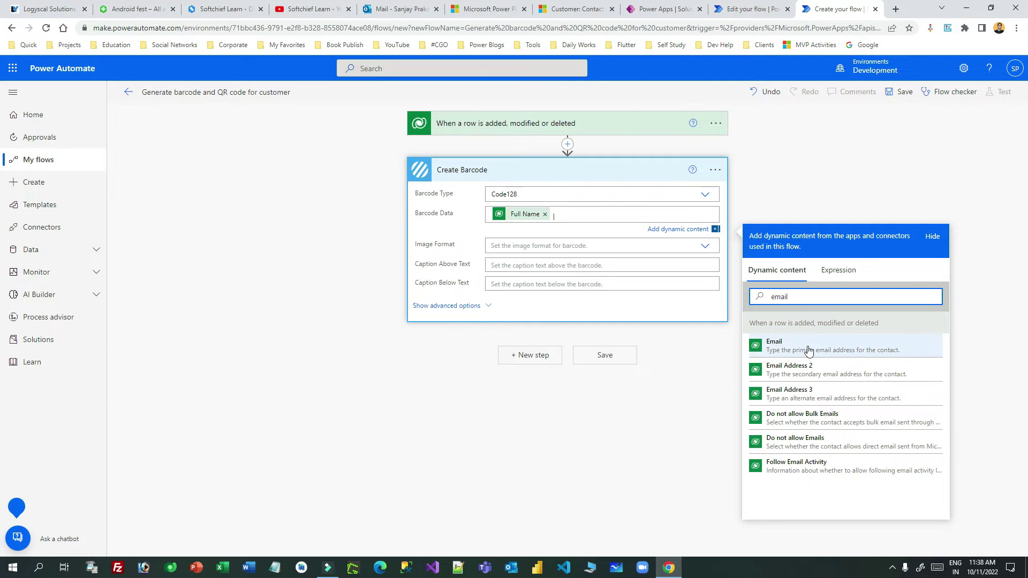
pyautogui.click(805, 346)
pyautogui.click(628, 216)
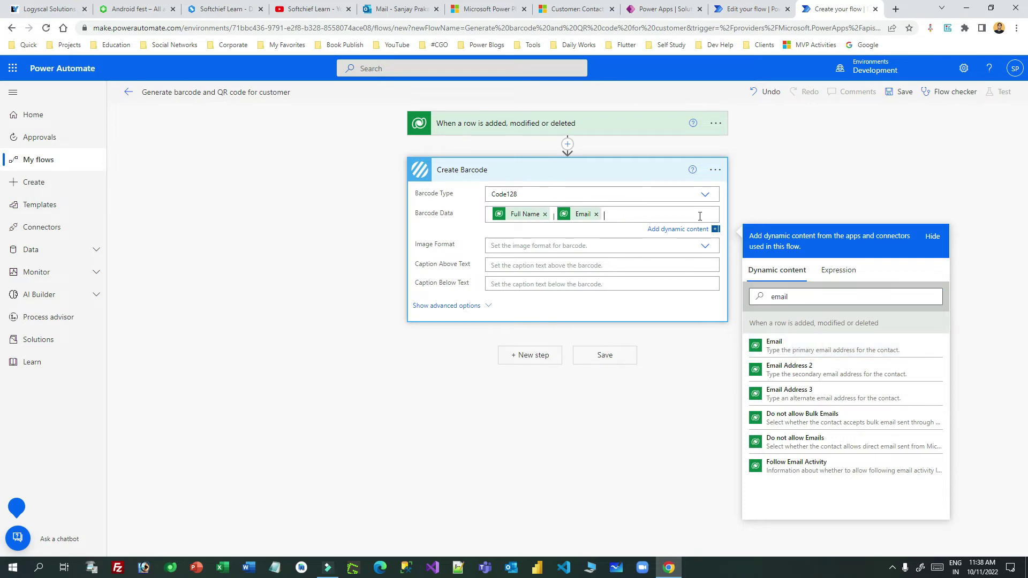
pyautogui.doubleClick(803, 299)
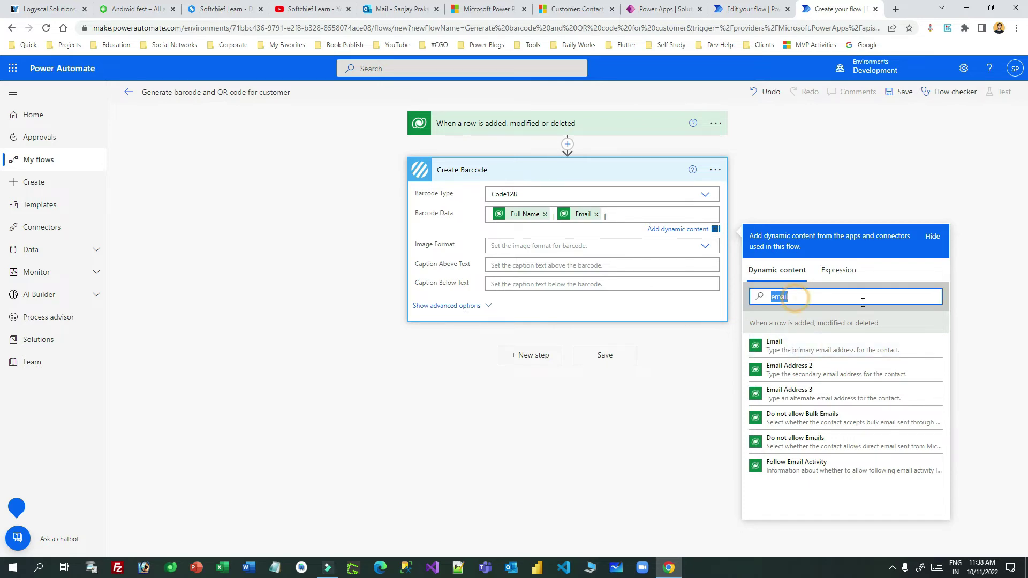
pyautogui.write('phon')
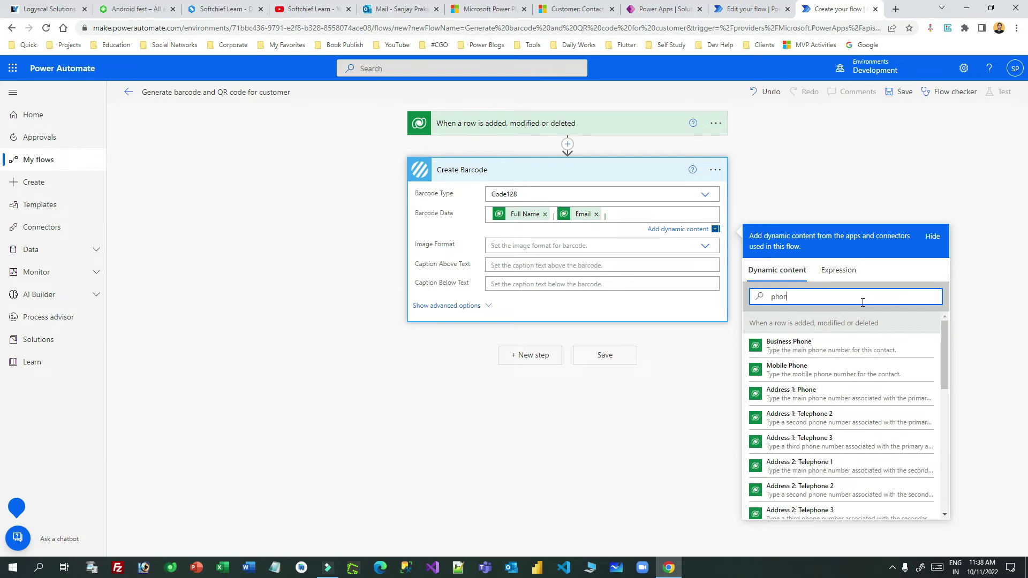
pyautogui.click(829, 372)
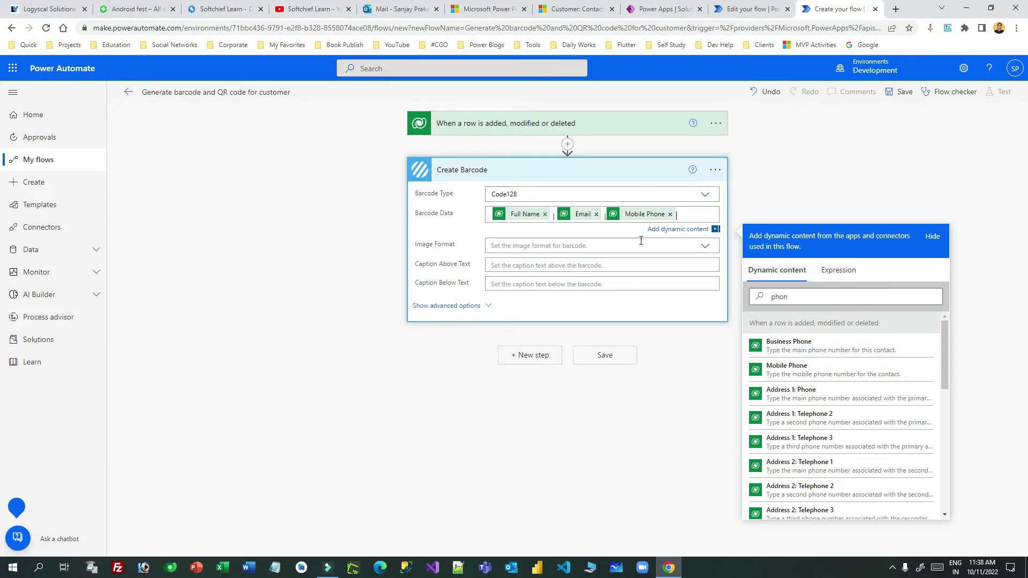
pyautogui.click(491, 214)
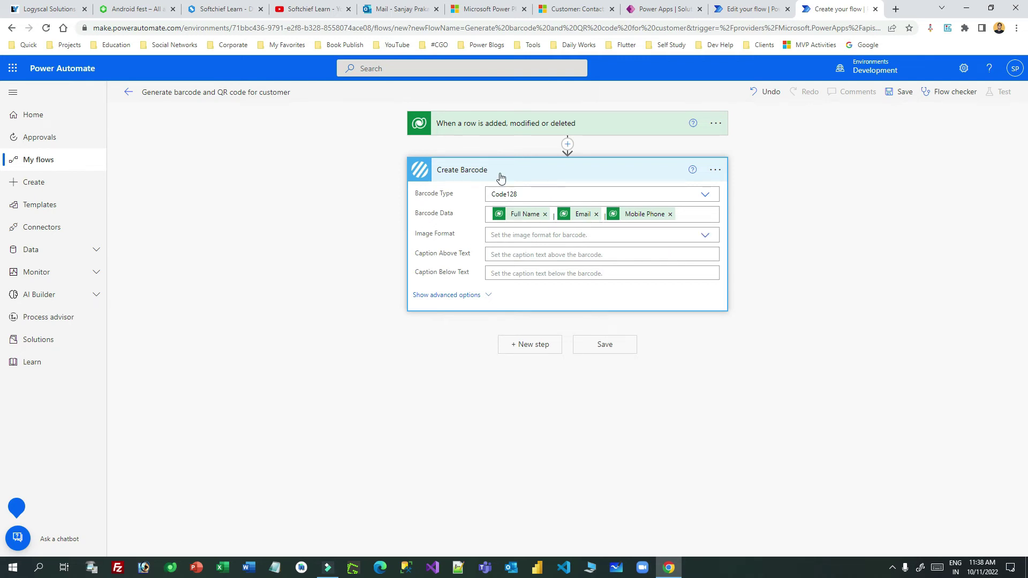
pyautogui.click(593, 234)
# Set Image Format to PNG and Caption Above Text to 'Scan the Barcode'.
pyautogui.click(509, 250)
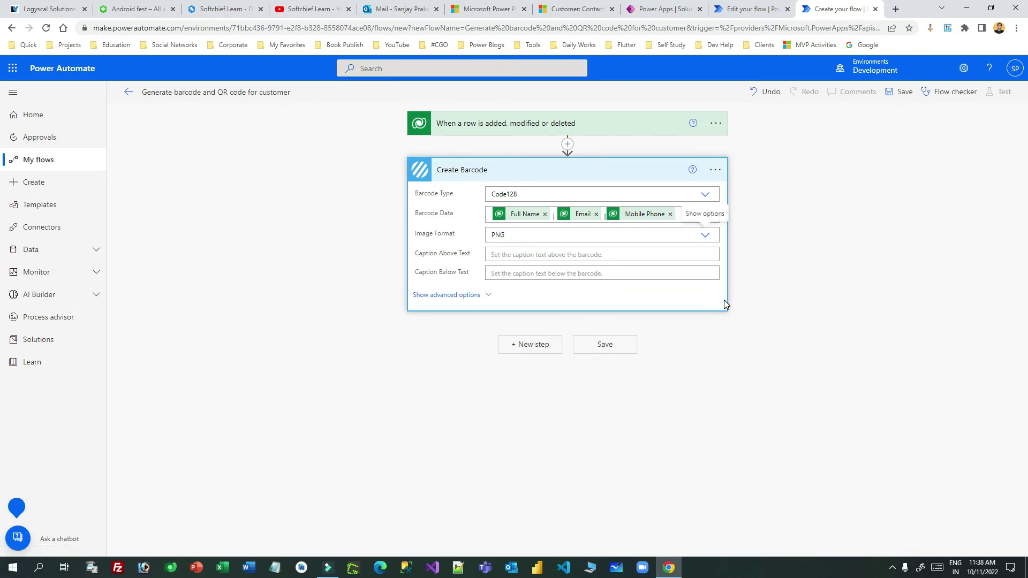
pyautogui.moveTo(422, 257); pyautogui.dragTo(470, 278)
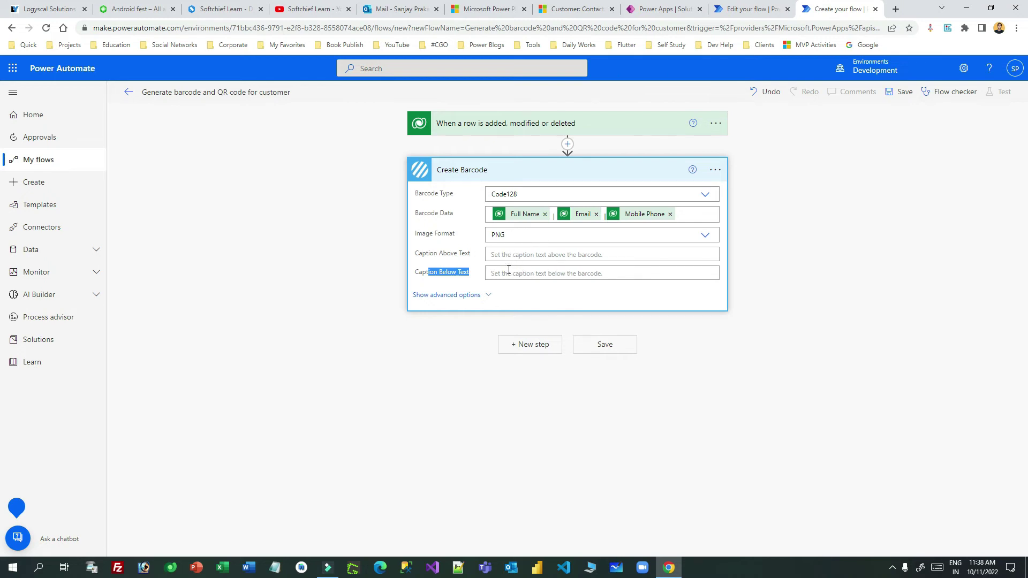
pyautogui.click(587, 255)
pyautogui.write('Scan')
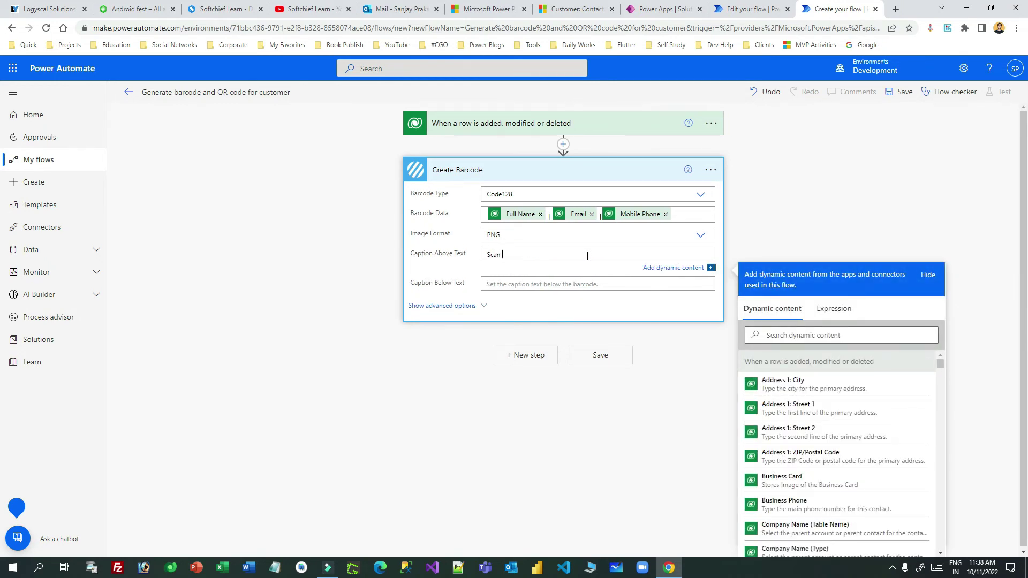
pyautogui.write(' the Barcode')
# Copy 'Scan the Barcode' into Caption Below Text and collapse the Create Barcode step.
pyautogui.tripleClick(588, 255)
pyautogui.hotkey('ctrl', 'c')
pyautogui.click(544, 283)
pyautogui.hotkey('ctrl', 'v')
pyautogui.click(592, 167)
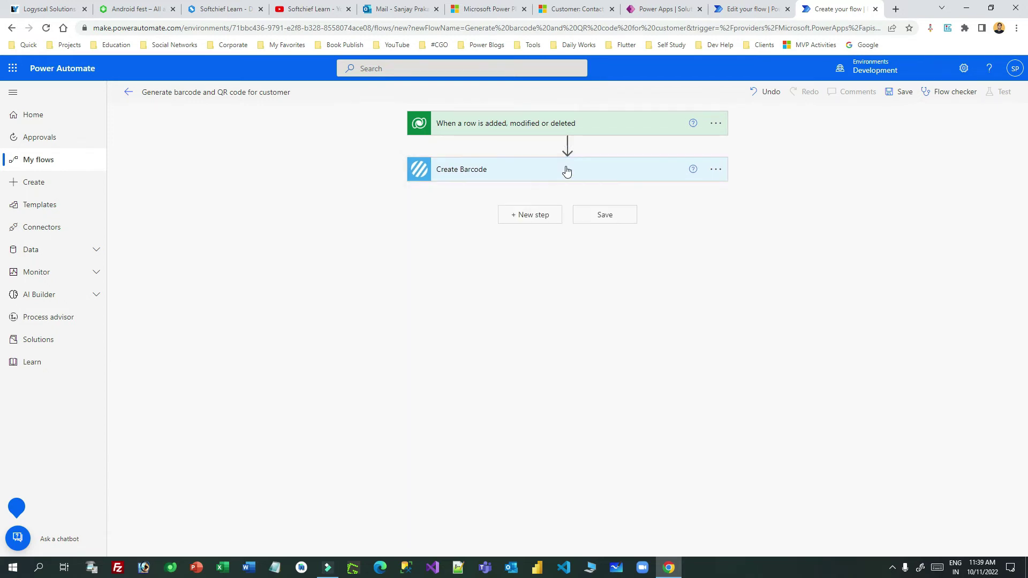
pyautogui.click(534, 217)
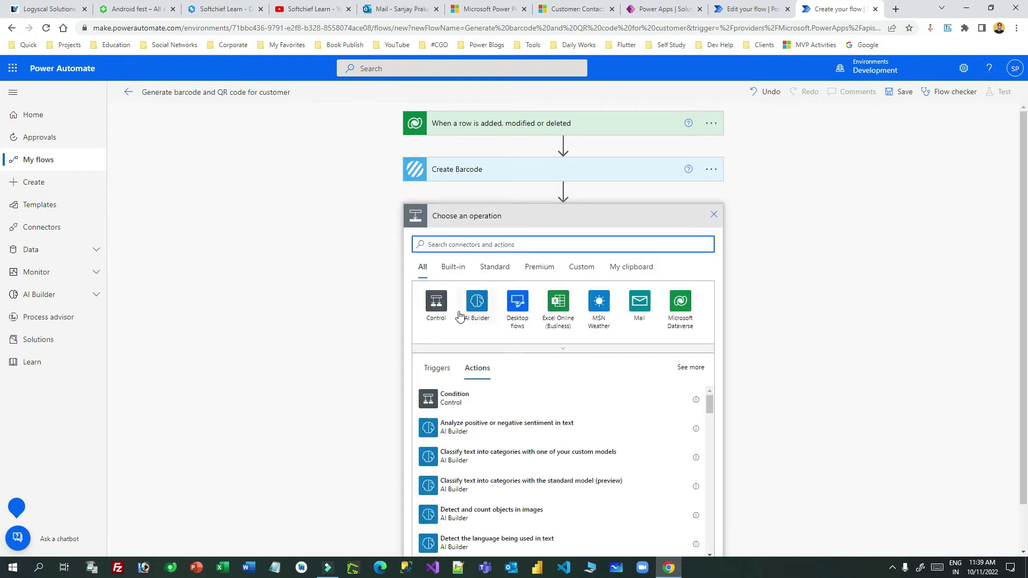
# Add the Encodian Create QR Code action as the next step.
pyautogui.write('encodian')
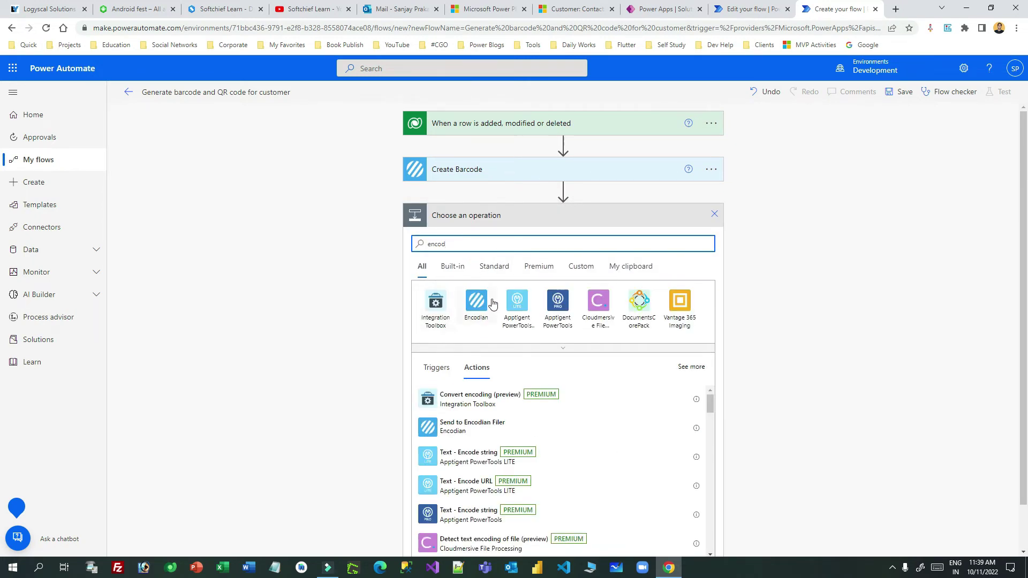
pyautogui.click(488, 301)
pyautogui.scroll(-10, 500, 460)
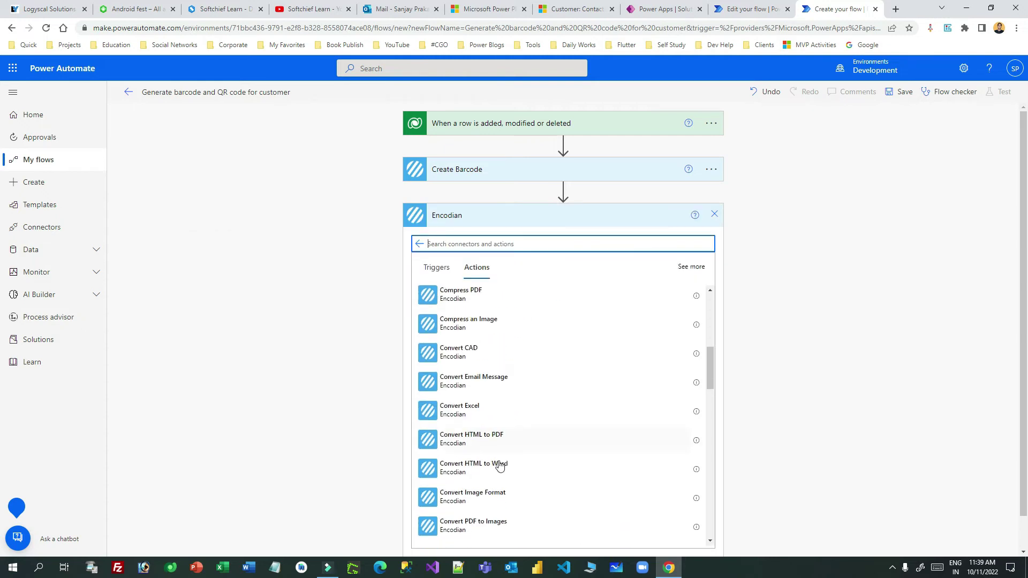
pyautogui.scroll(-2, 516, 433)
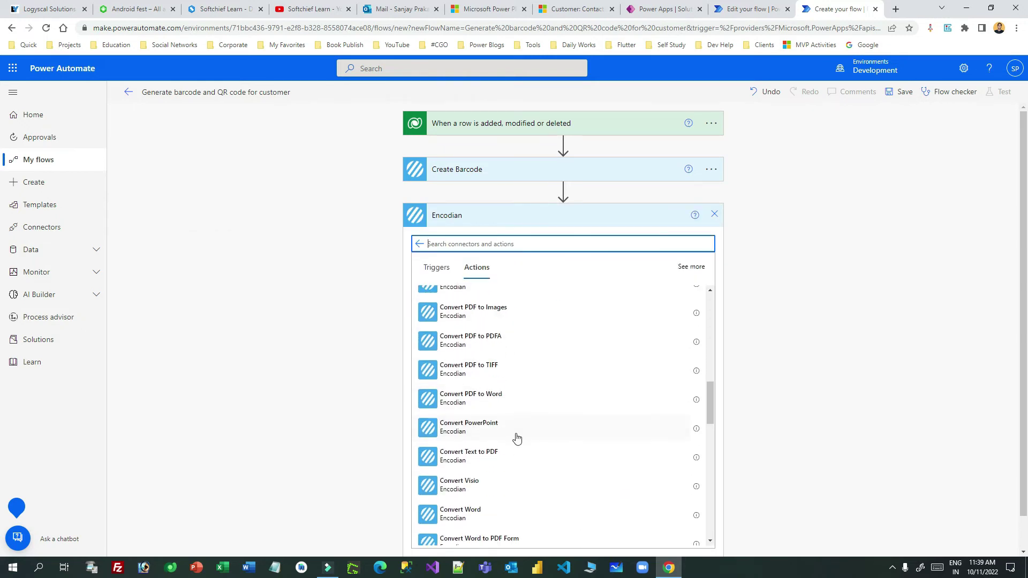
pyautogui.scroll(-3, 508, 460)
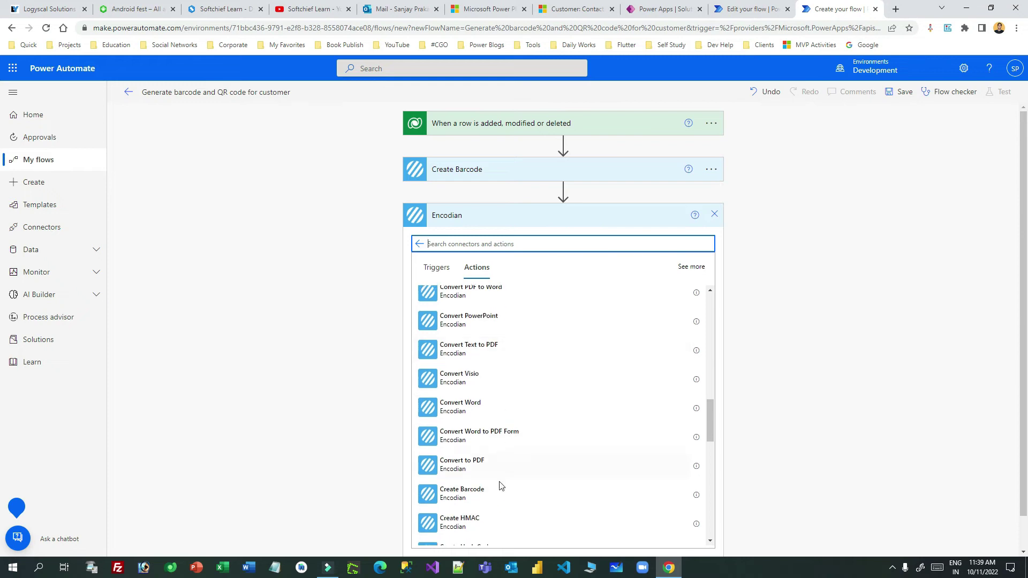
pyautogui.scroll(-1, 500, 487)
pyautogui.click(503, 471)
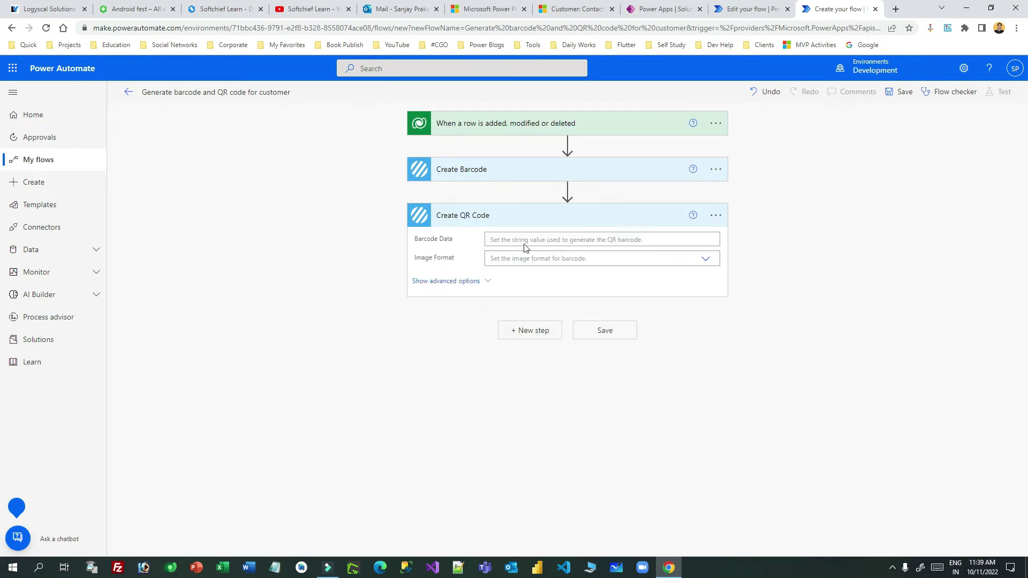
# Fill the QR code's Barcode Data with the contact's Full Name and Email.
pyautogui.click(540, 240)
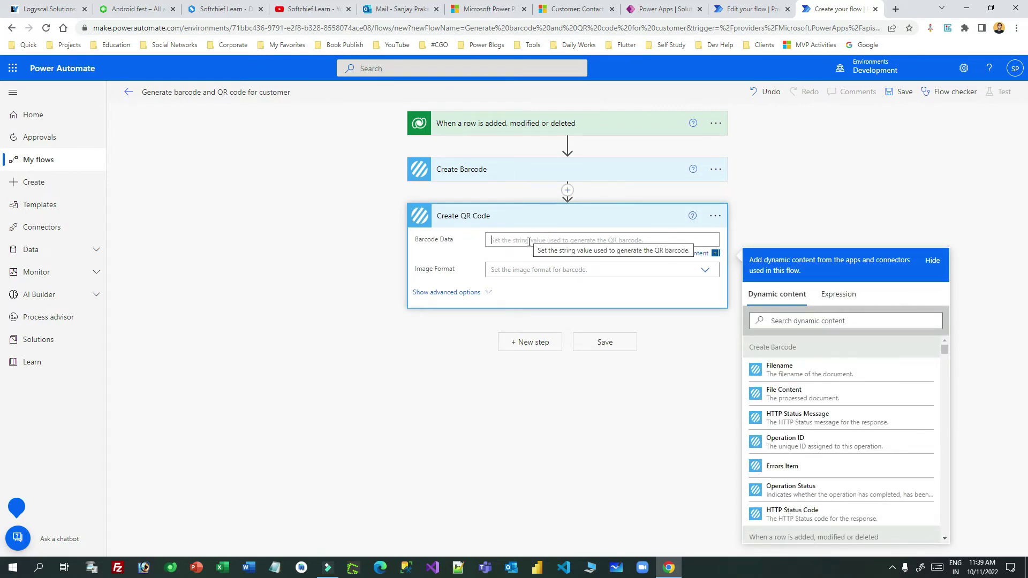
pyautogui.click(808, 320)
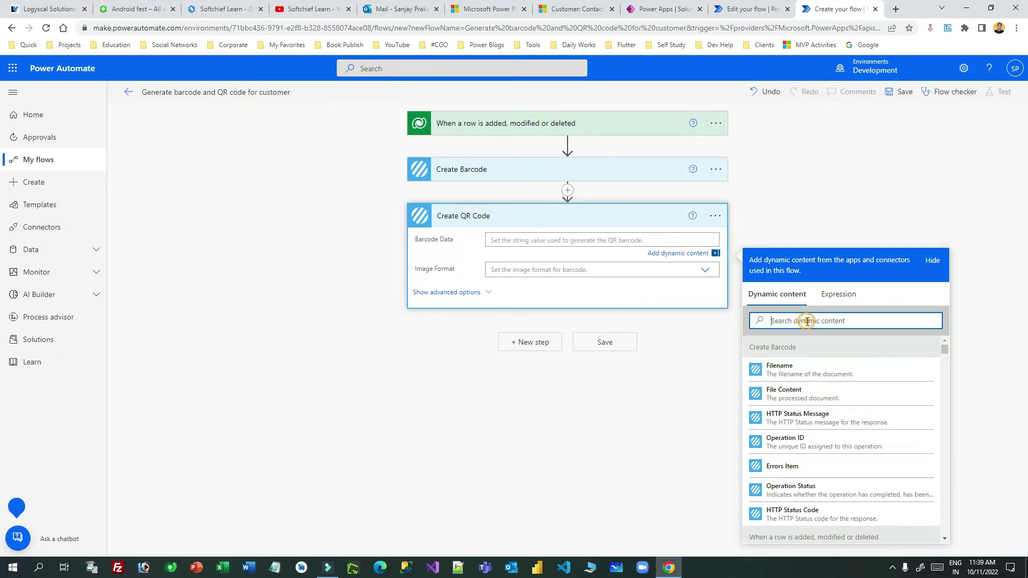
pyautogui.write('full')
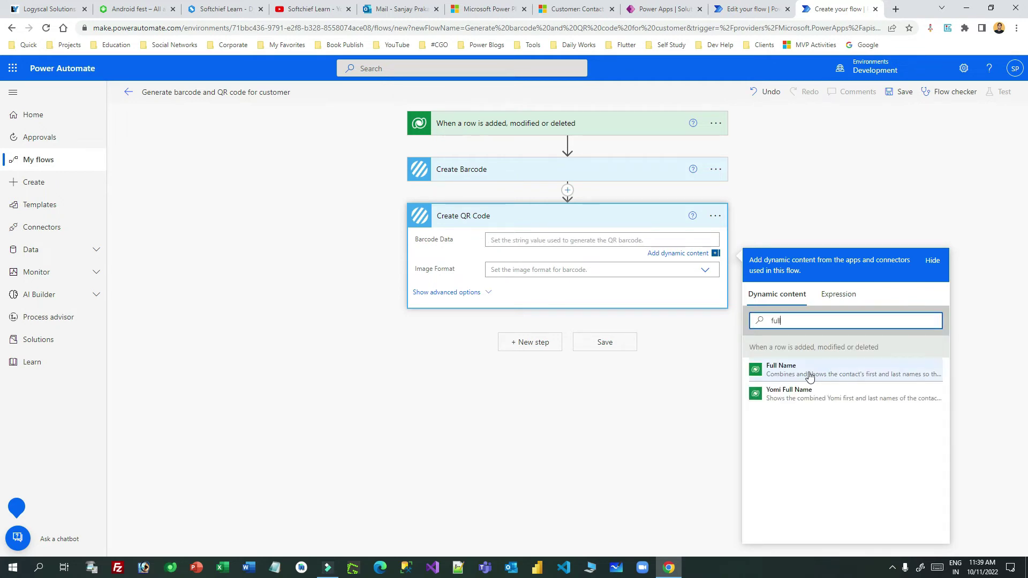
pyautogui.click(807, 373)
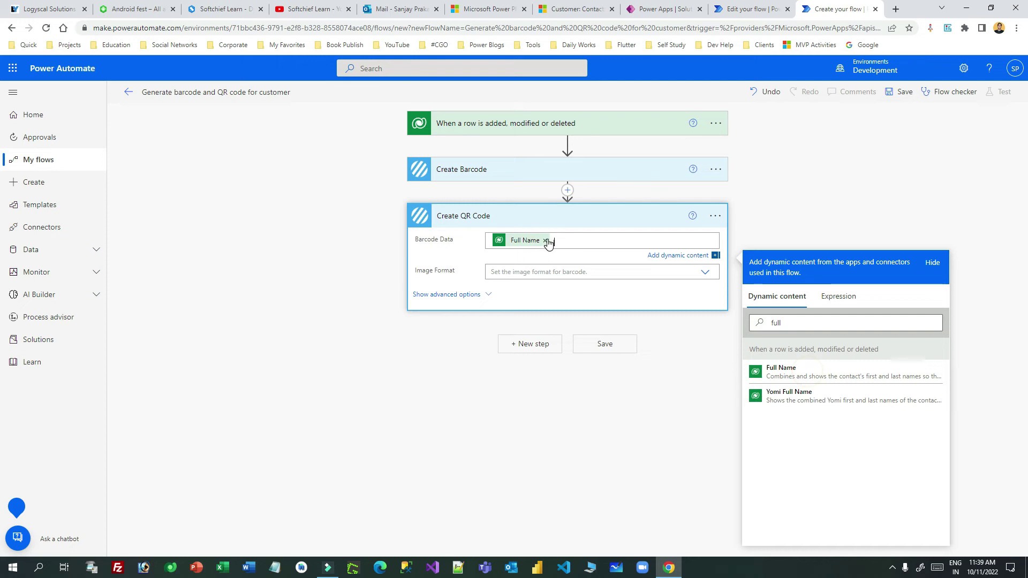
pyautogui.moveTo(786, 323); pyautogui.dragTo(741, 320)
pyautogui.write('email')
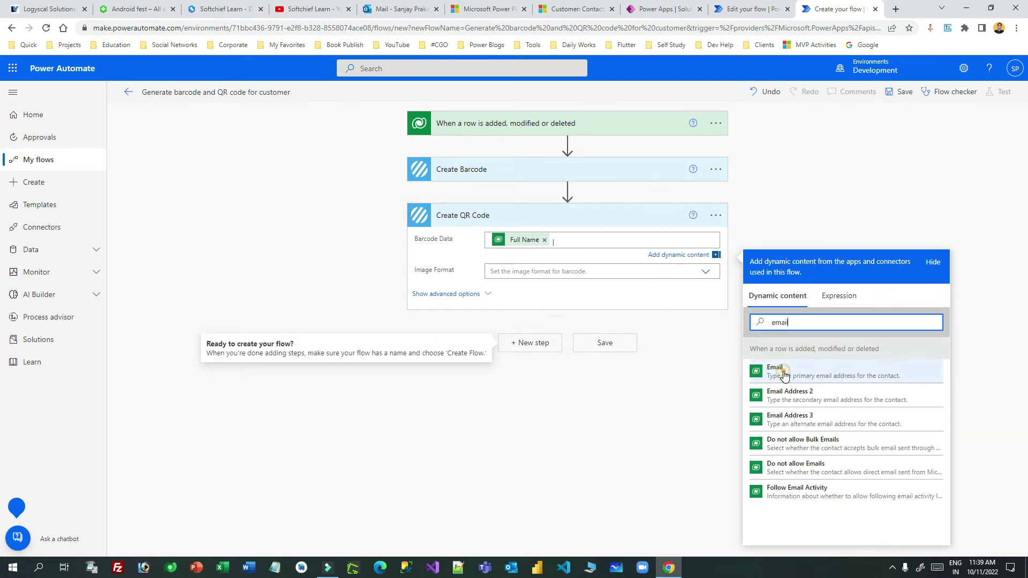
pyautogui.click(775, 370)
pyautogui.click(452, 258)
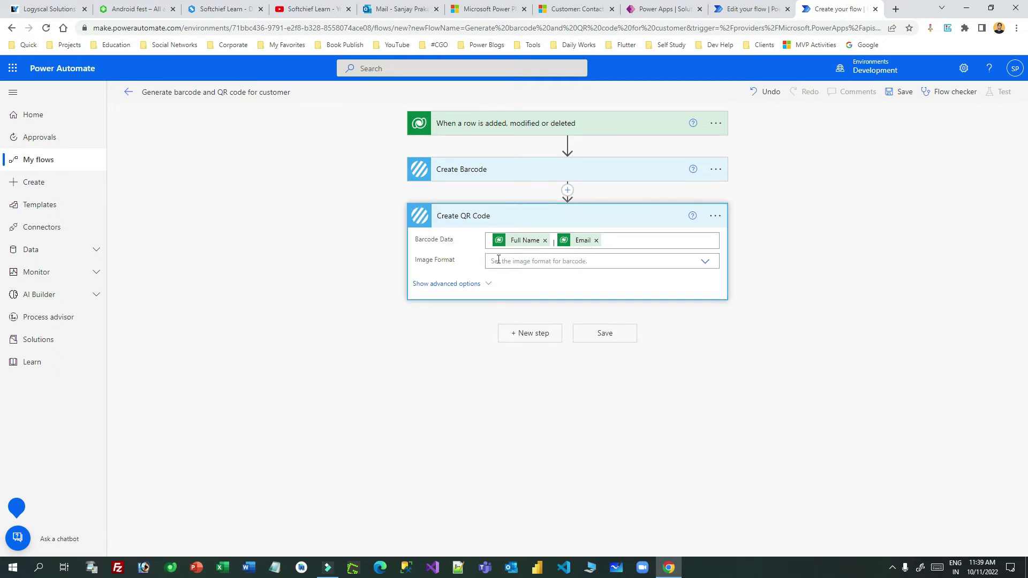
# Set the QR code Image Format to PNG and collapse the Create QR Code step.
pyautogui.click(544, 260)
pyautogui.click(542, 273)
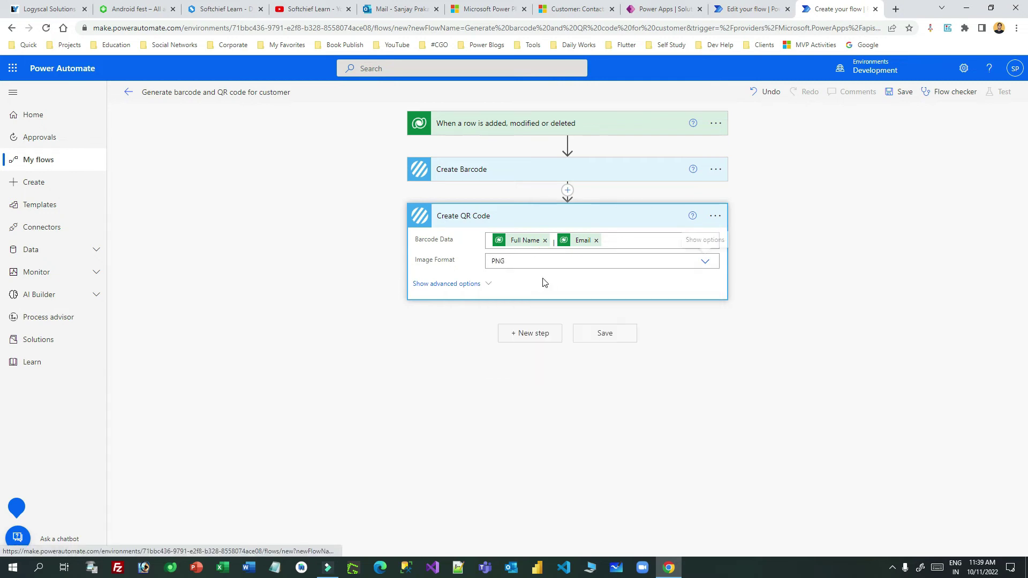
pyautogui.click(490, 286)
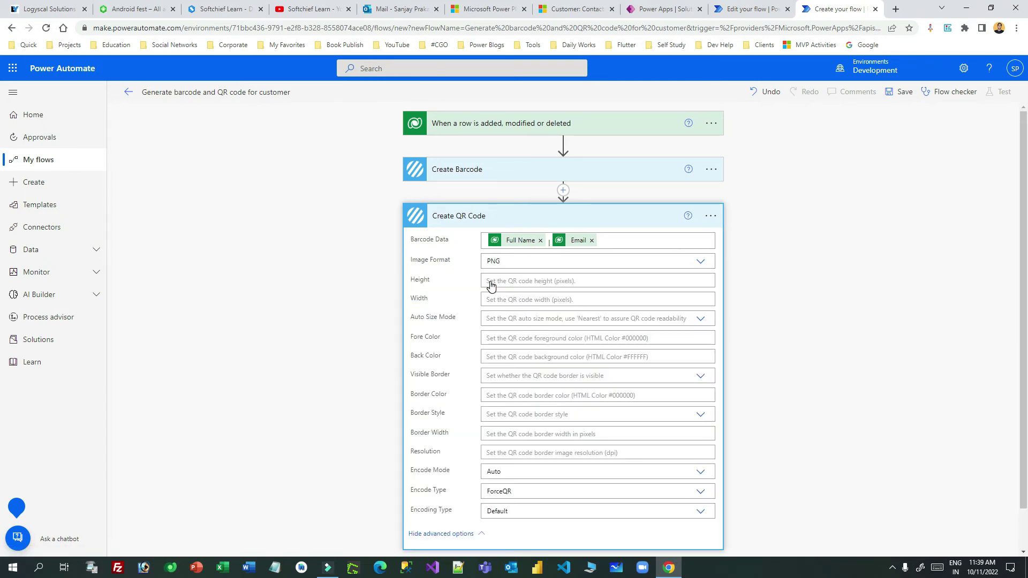
pyautogui.doubleClick(418, 280)
pyautogui.doubleClick(419, 298)
pyautogui.click(518, 216)
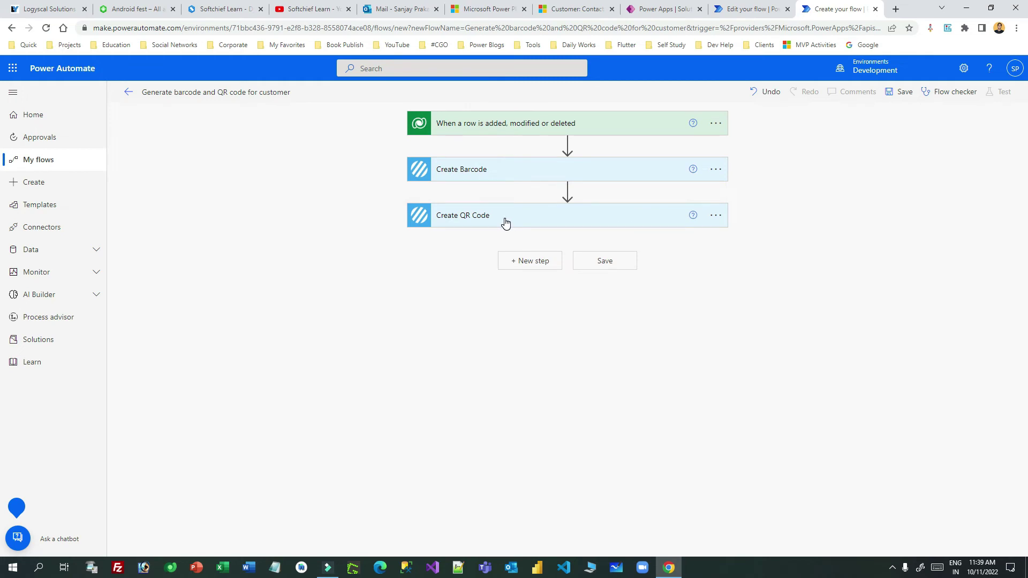
pyautogui.click(534, 261)
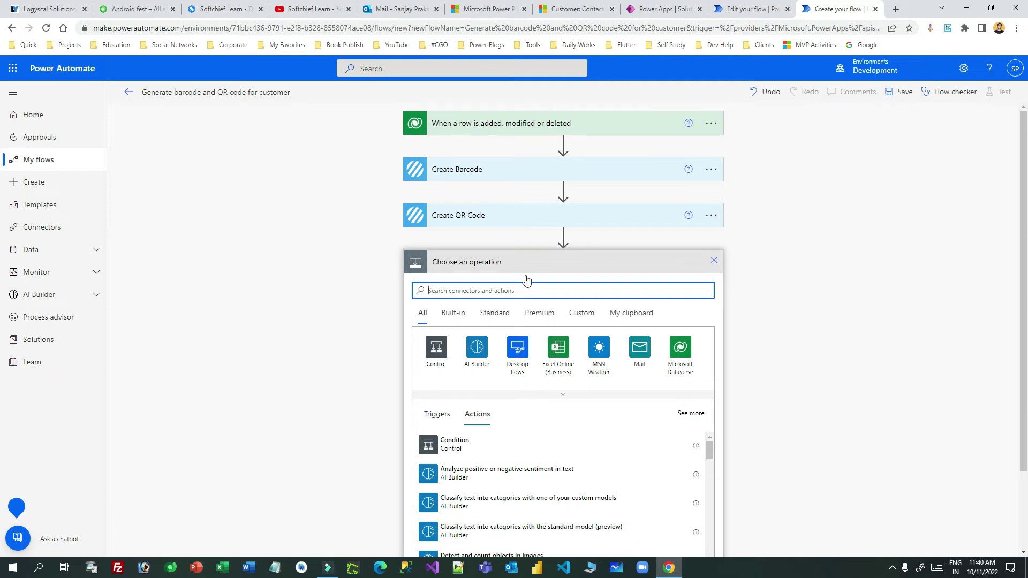
# Add the Microsoft Dataverse 'Upload a file or an image' action after Create QR Code.
pyautogui.click(691, 362)
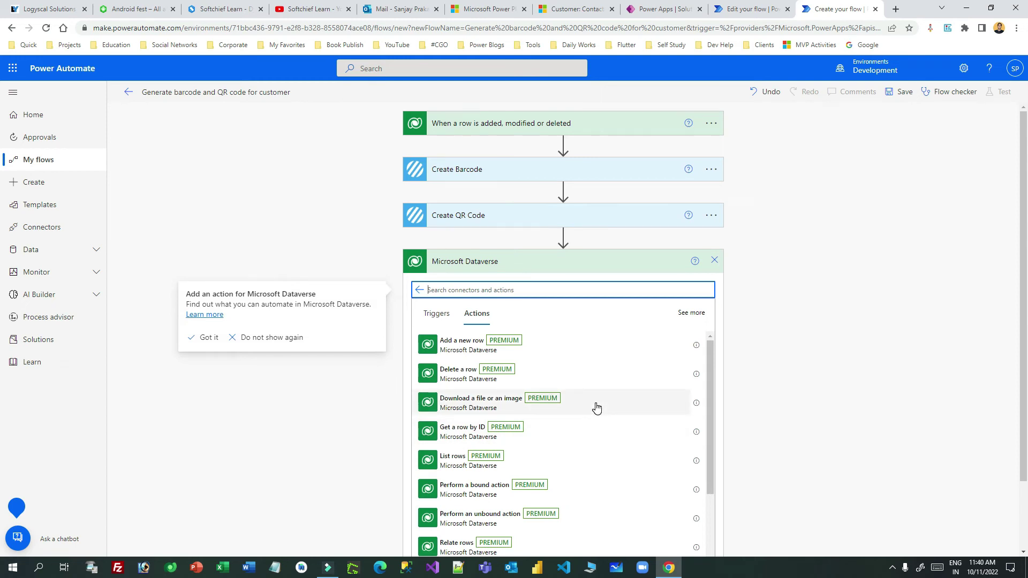
pyautogui.scroll(-3, 596, 408)
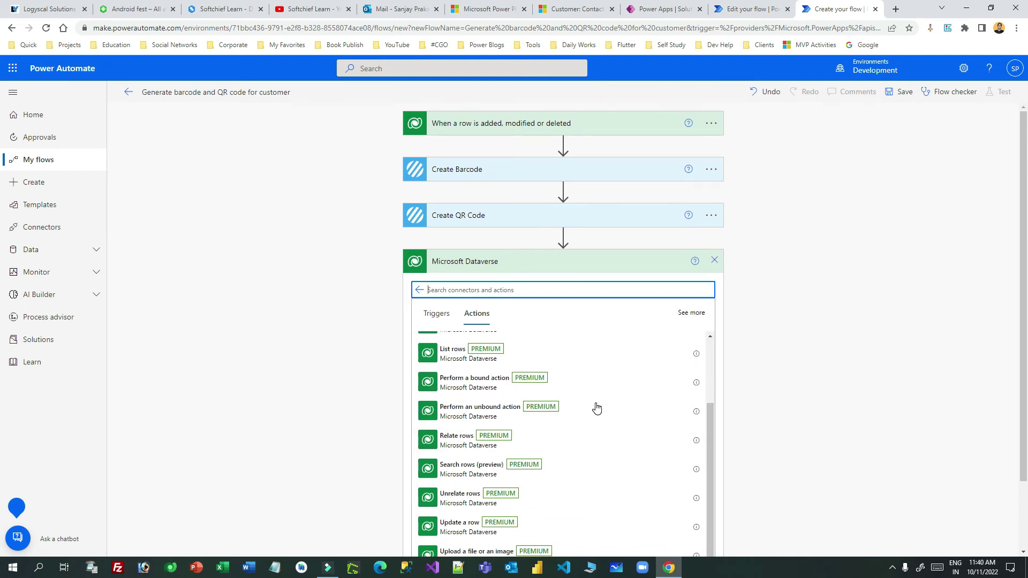
pyautogui.click(476, 514)
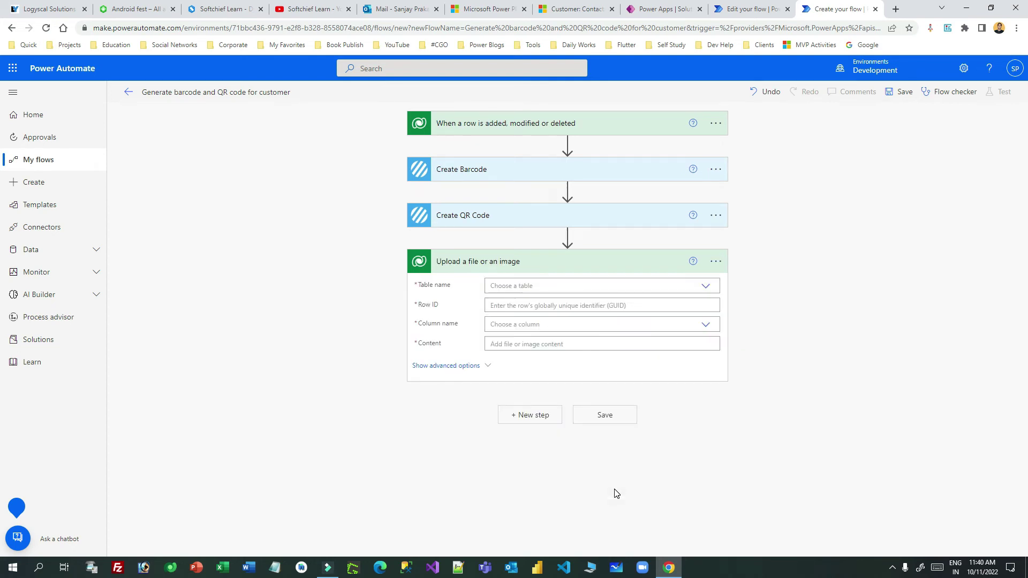
pyautogui.click(535, 287)
# Set the upload step's Table name to Customers.
pyautogui.write('customer')
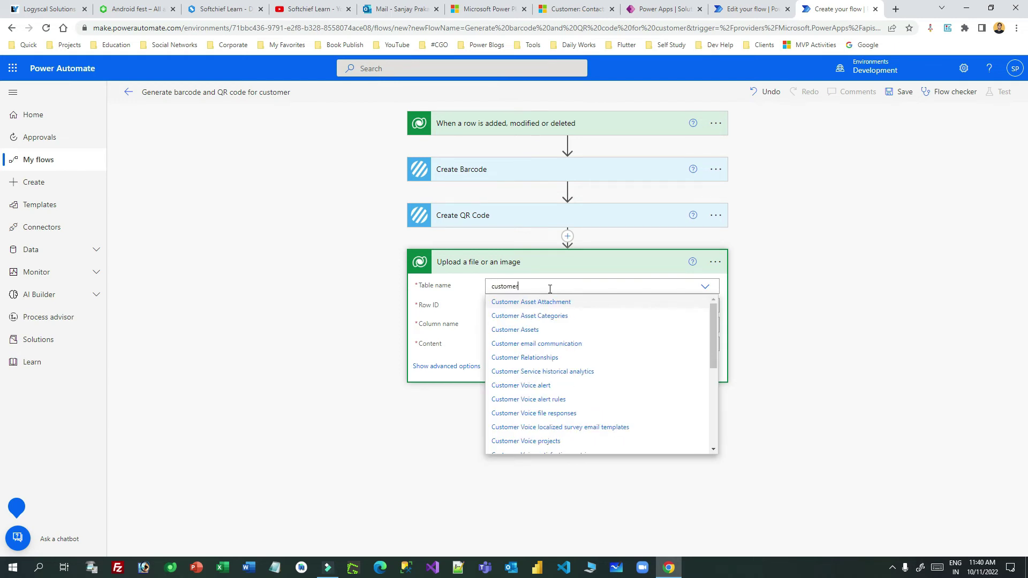
pyautogui.scroll(-1, 580, 383)
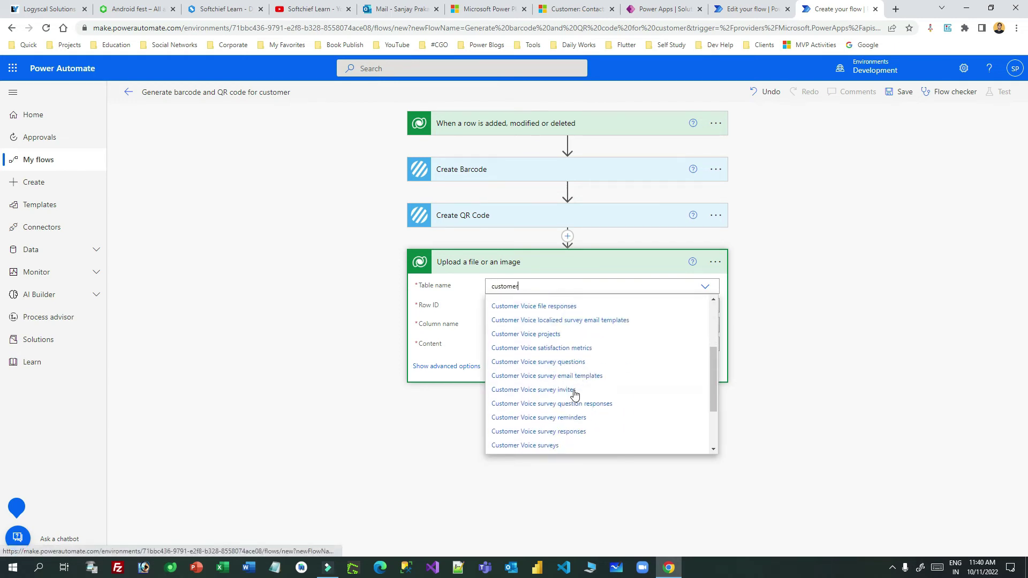
pyautogui.scroll(-3, 580, 383)
pyautogui.click(581, 392)
# Set Row ID to the triggering contact's dynamic Contact identifier.
pyautogui.click(531, 306)
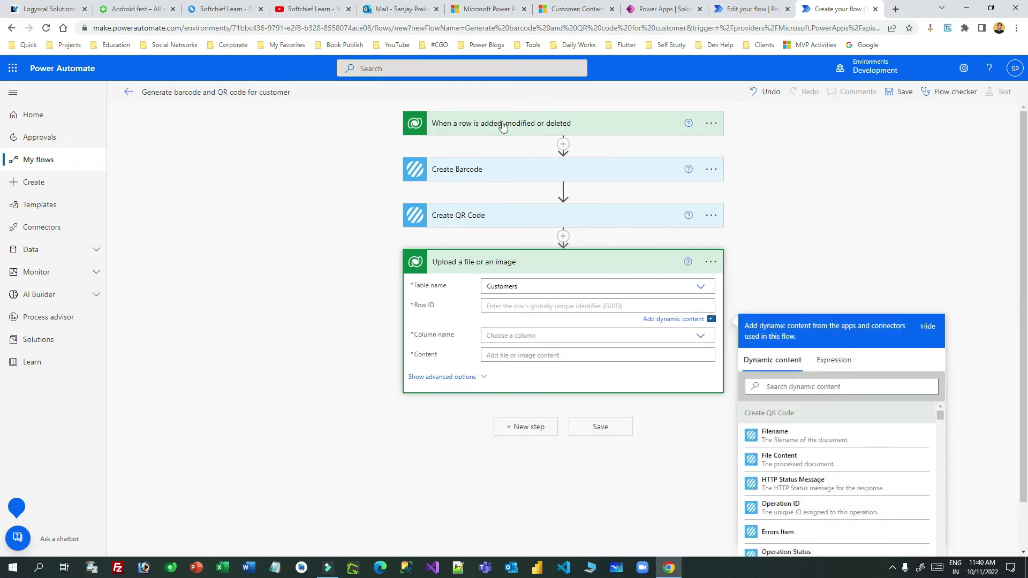
pyautogui.click(800, 386)
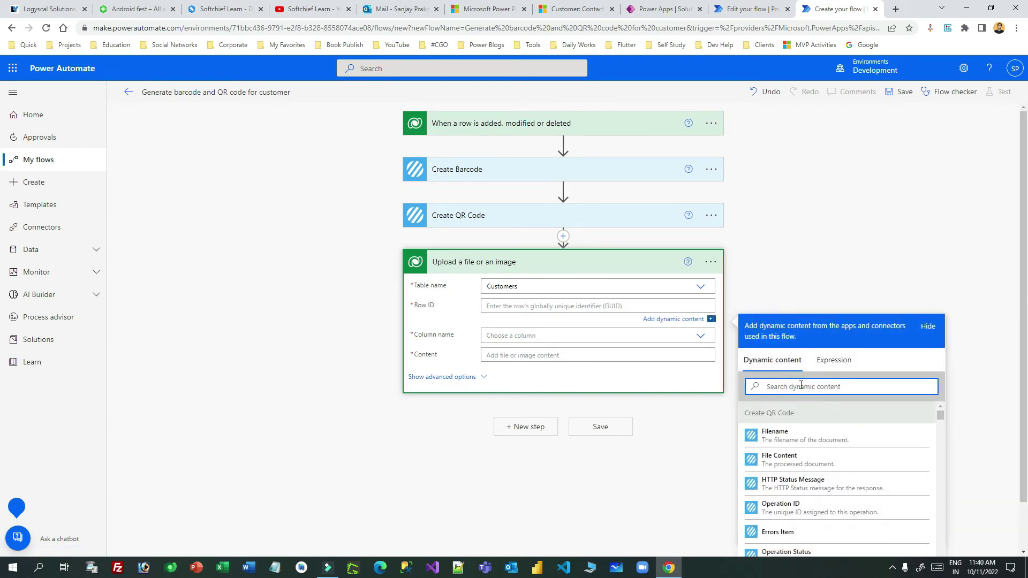
pyautogui.write('row')
pyautogui.doubleClick(773, 386)
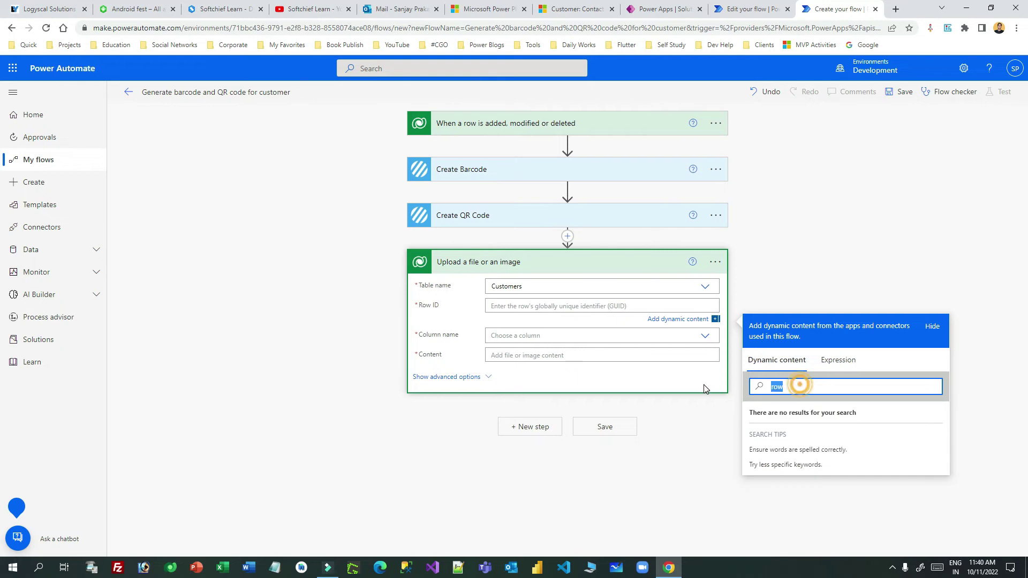
pyautogui.write('cust')
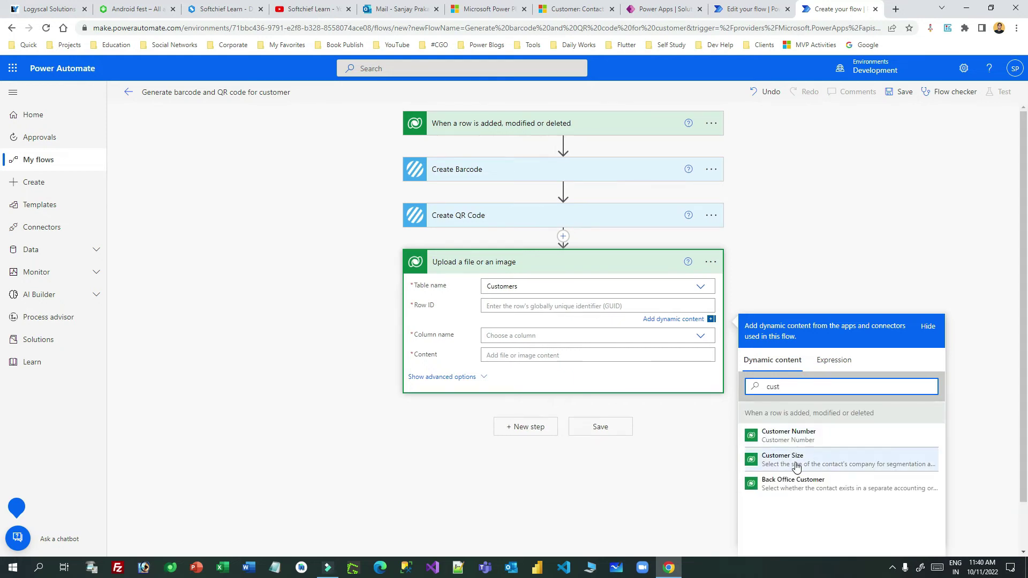
pyautogui.doubleClick(791, 387)
pyautogui.write('co')
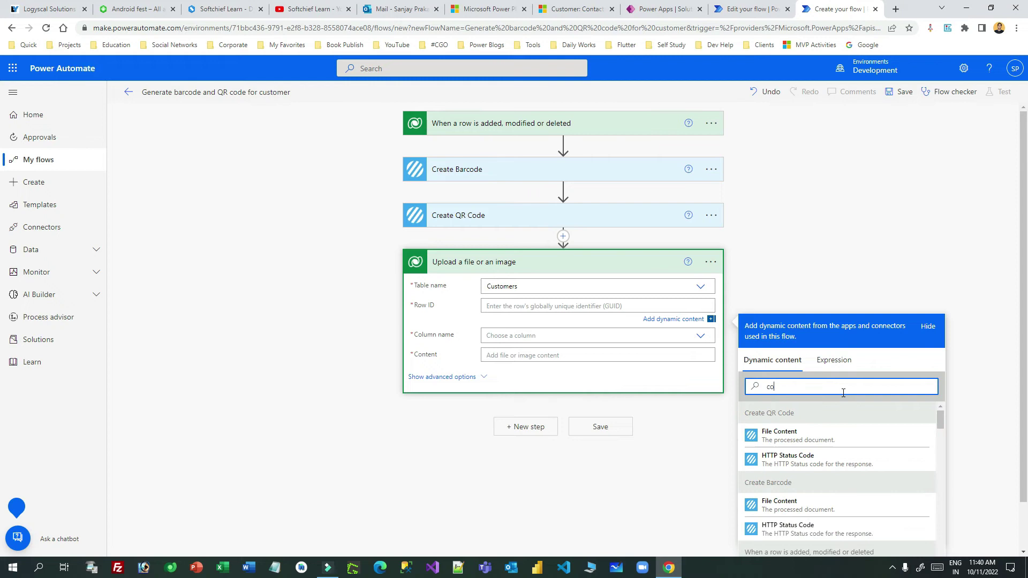
pyautogui.write('ntact')
pyautogui.scroll(-2, 844, 428)
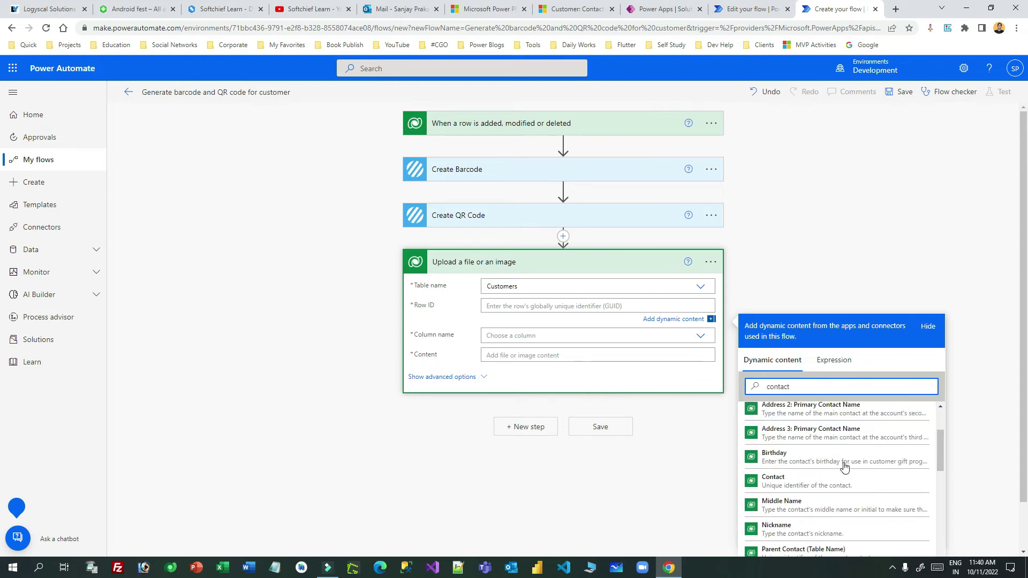
pyautogui.click(817, 476)
pyautogui.click(548, 322)
# Set Column name to Bar Code and Content to Create Barcode's File Content.
pyautogui.click(551, 326)
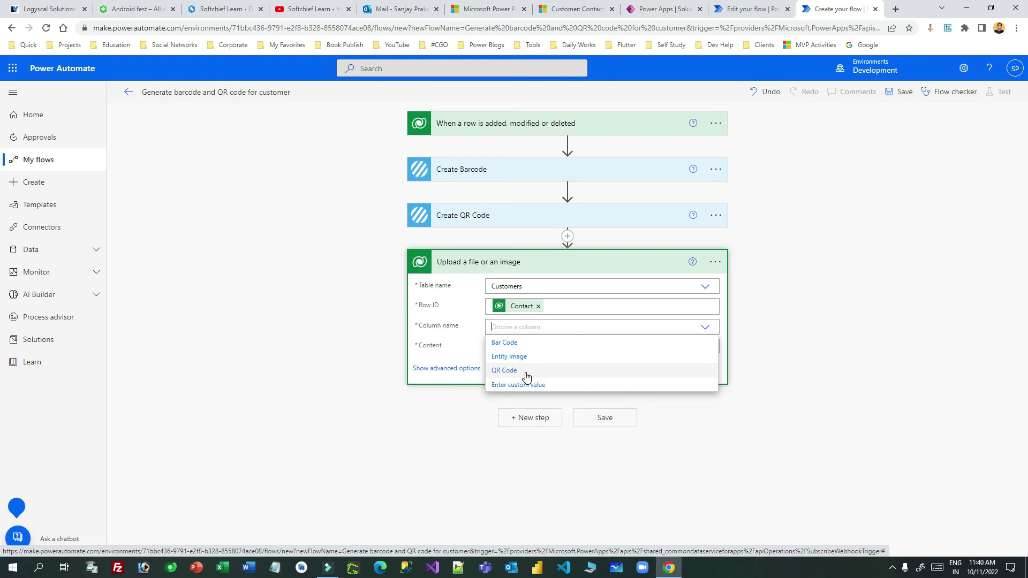
pyautogui.click(503, 343)
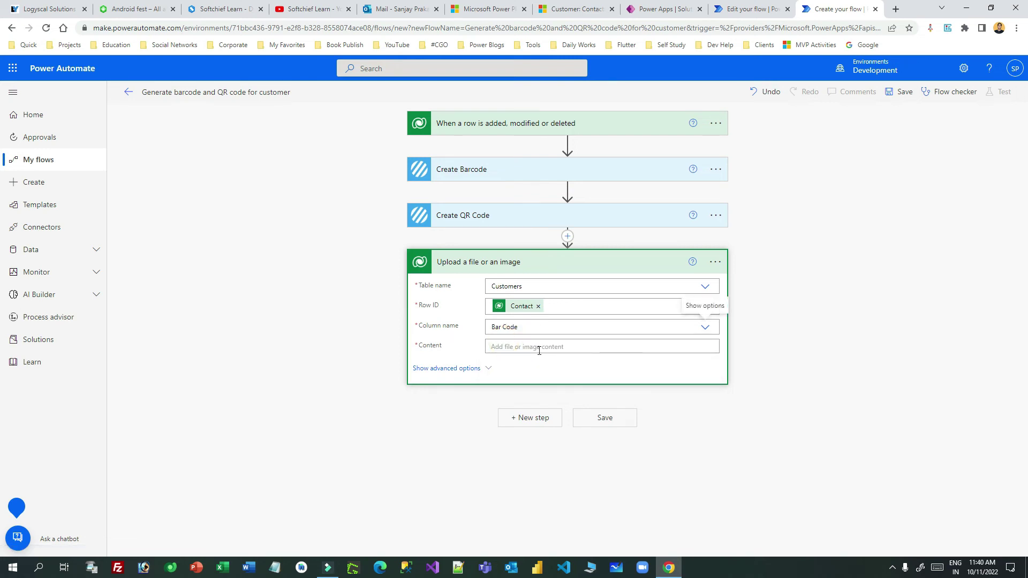
pyautogui.click(506, 347)
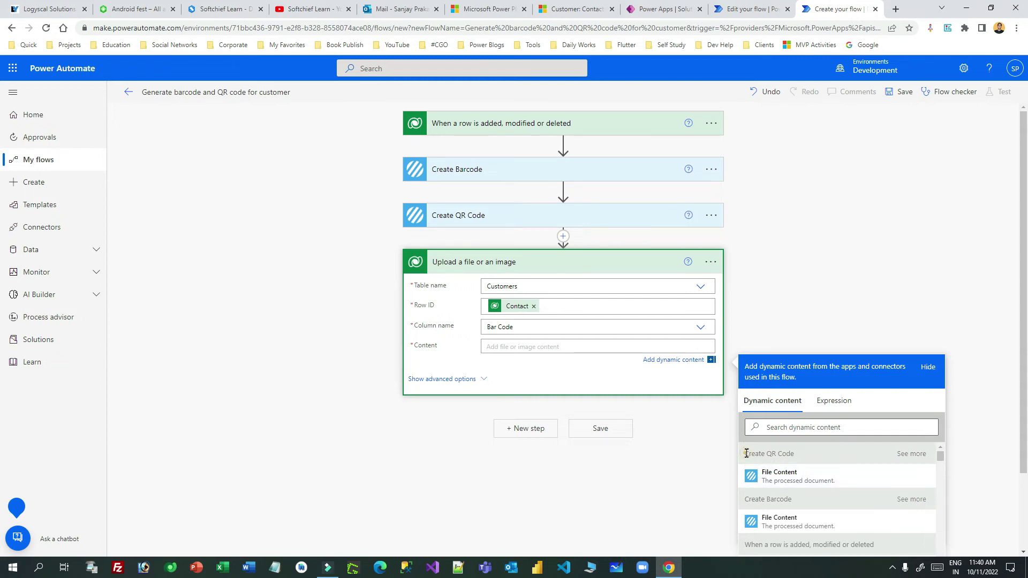
pyautogui.moveTo(743, 454); pyautogui.dragTo(800, 455)
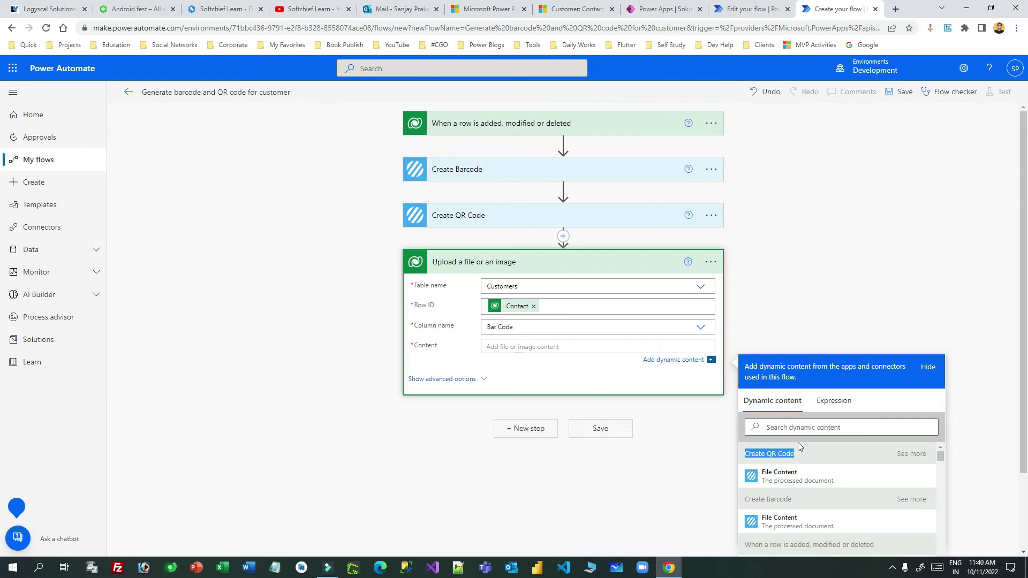
pyautogui.moveTo(754, 499); pyautogui.dragTo(787, 500)
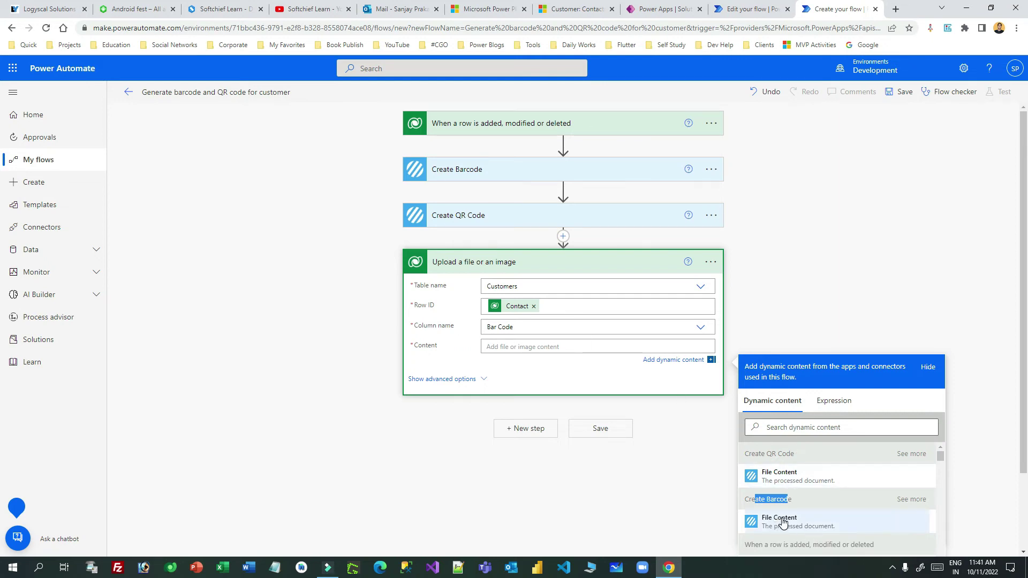
pyautogui.click(788, 499)
pyautogui.moveTo(749, 499); pyautogui.dragTo(792, 499)
pyautogui.click(797, 525)
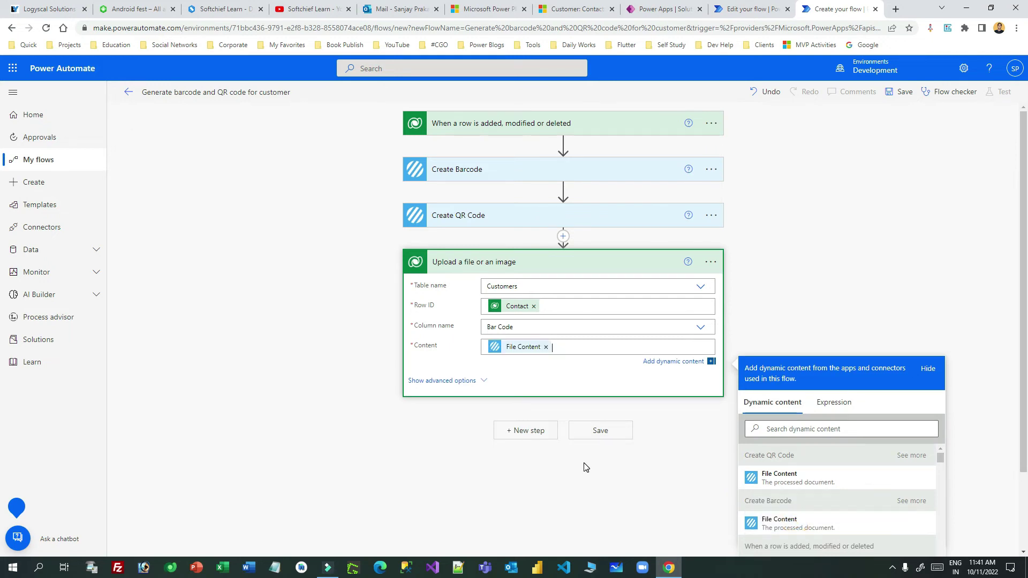
pyautogui.click(525, 430)
# Add a second Dataverse 'Upload a file or an image' action targeting the Customers table.
pyautogui.click(679, 393)
pyautogui.scroll(-3, 517, 454)
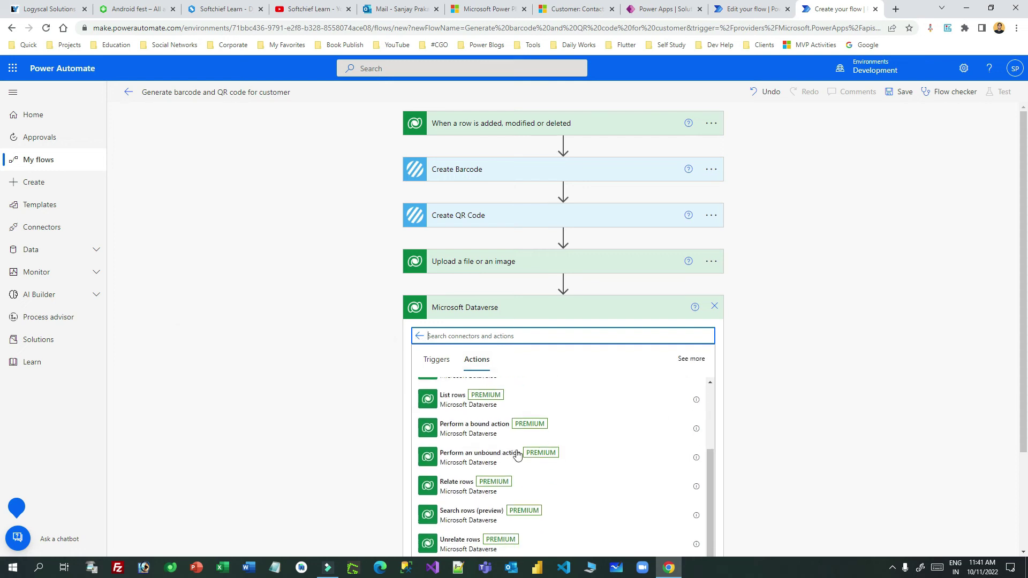
pyautogui.scroll(-1, 517, 454)
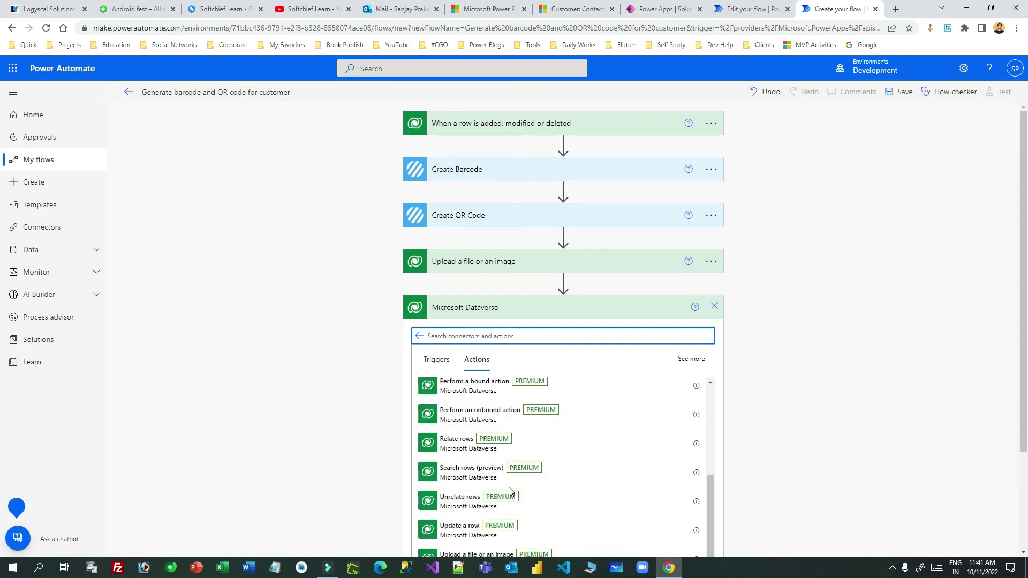
pyautogui.scroll(-2, 508, 488)
pyautogui.click(492, 453)
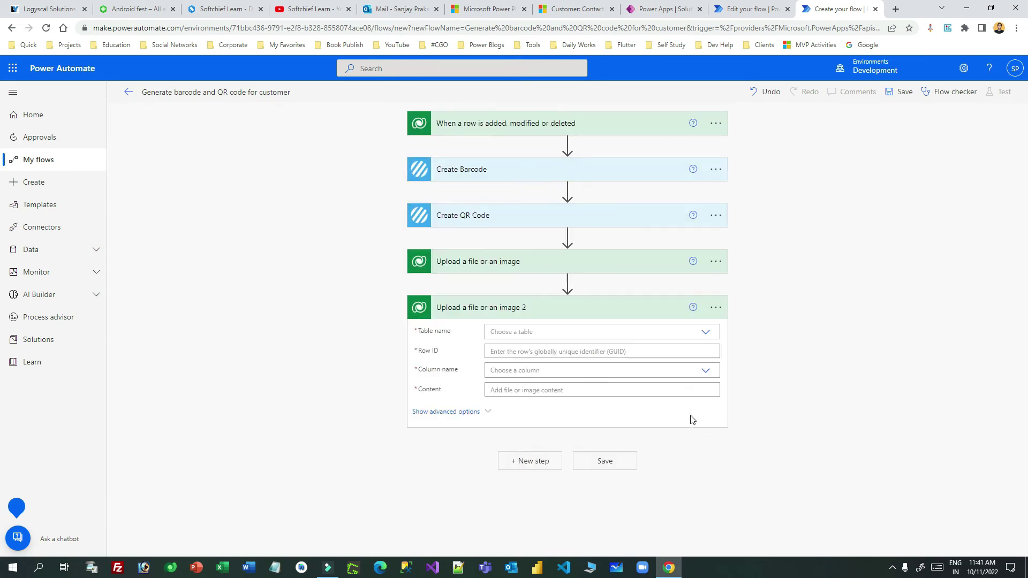
pyautogui.click(555, 333)
pyautogui.write('cust')
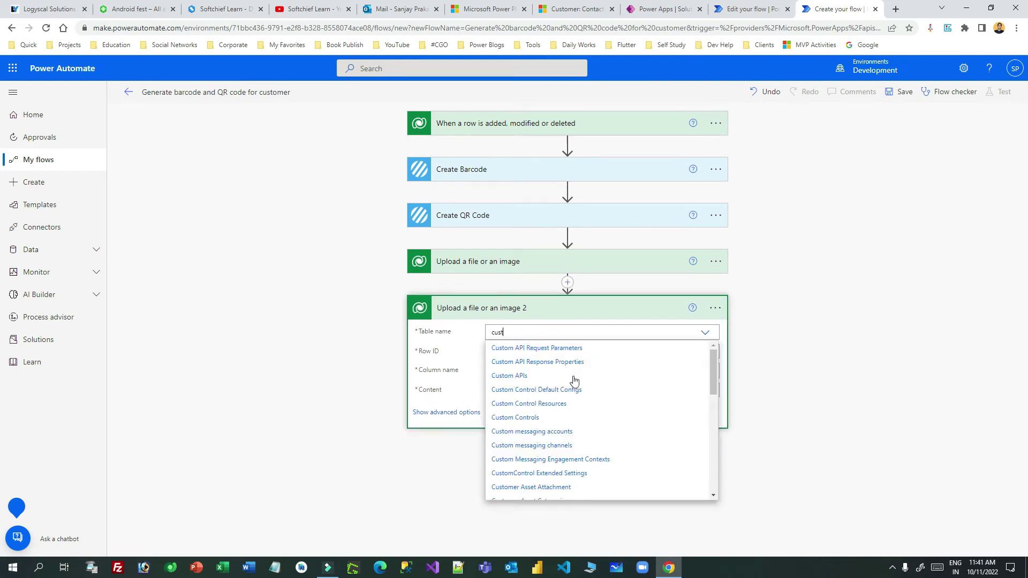
pyautogui.scroll(-10, 550, 428)
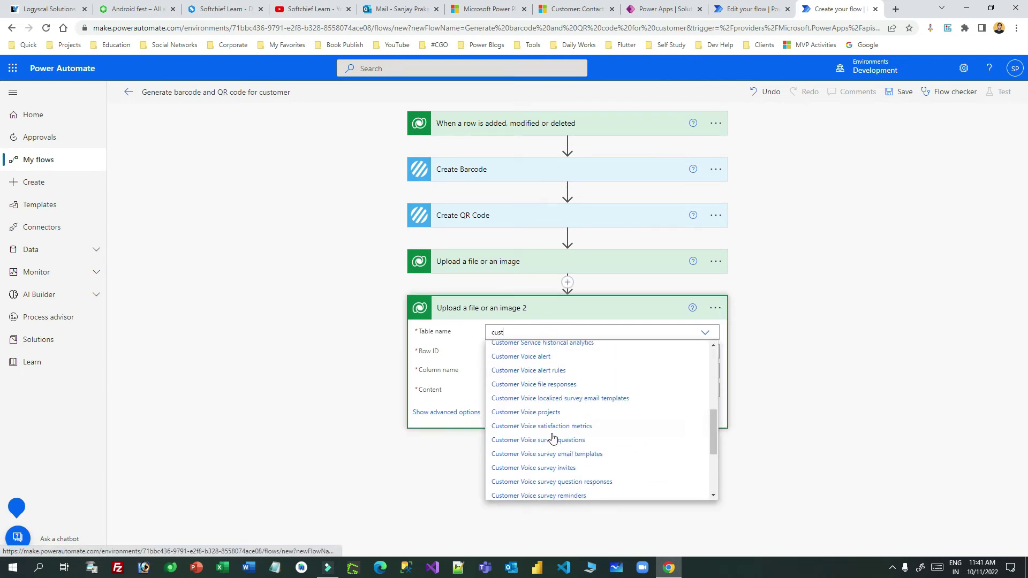
pyautogui.click(519, 422)
# Set its Row ID to the dynamic Contact identifier.
pyautogui.click(504, 352)
pyautogui.click(787, 426)
pyautogui.write('c')
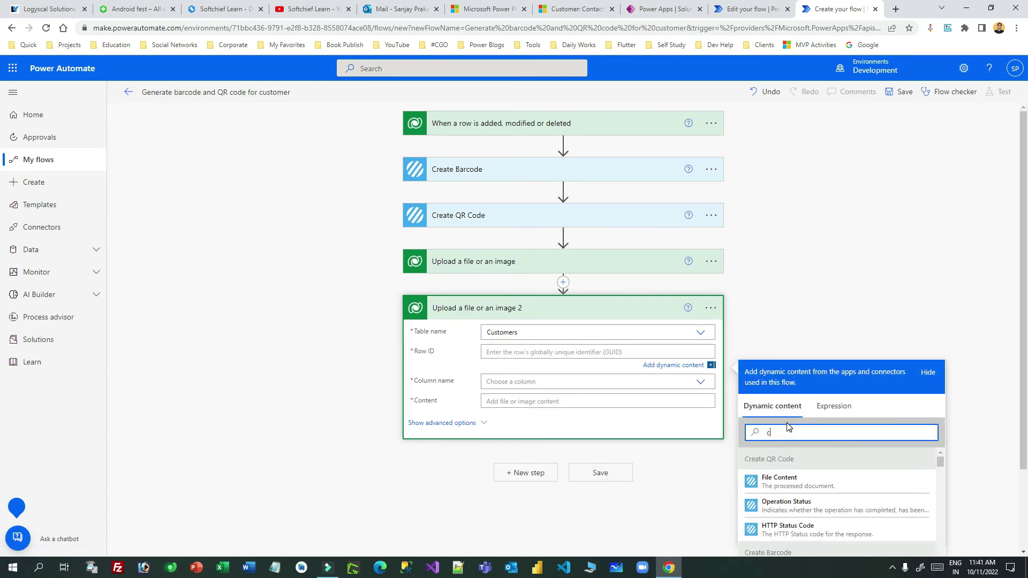
pyautogui.write('on')
pyautogui.scroll(-3, 802, 493)
pyautogui.scroll(-5, 801, 493)
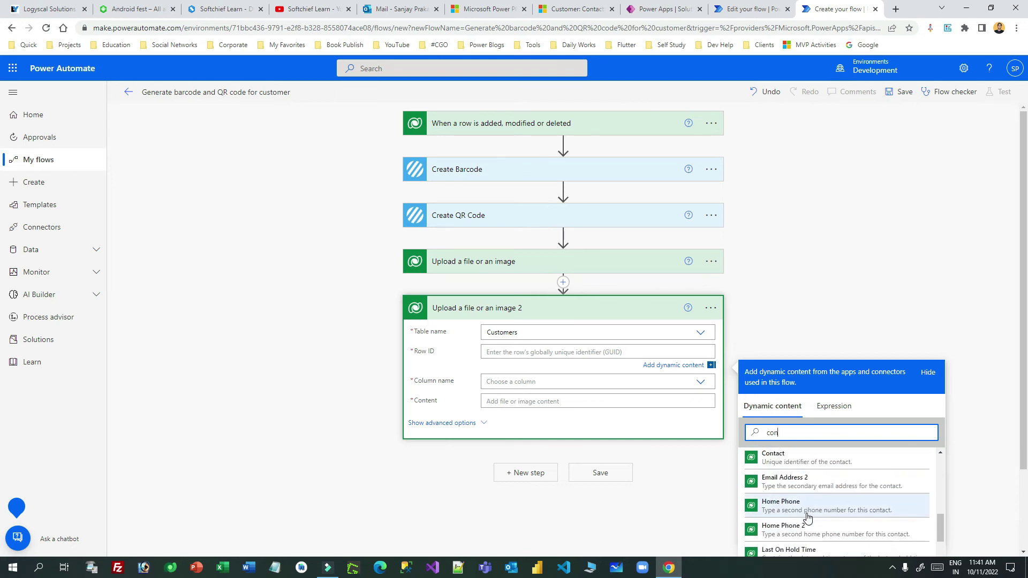
pyautogui.click(805, 460)
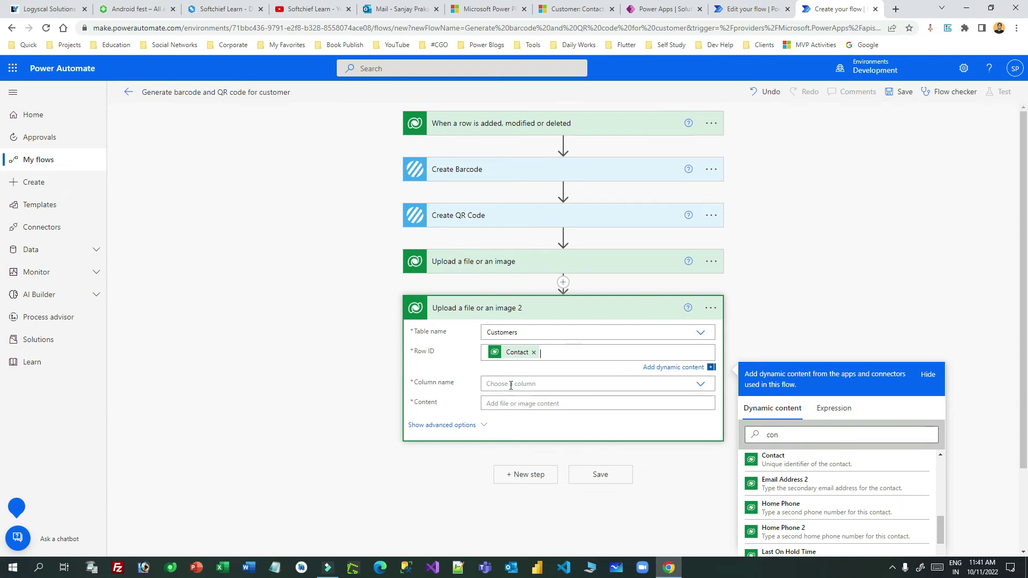
# Set Column to QR Code, Content to Create QR Code's File Content, and save the flow.
pyautogui.click(510, 384)
pyautogui.click(588, 423)
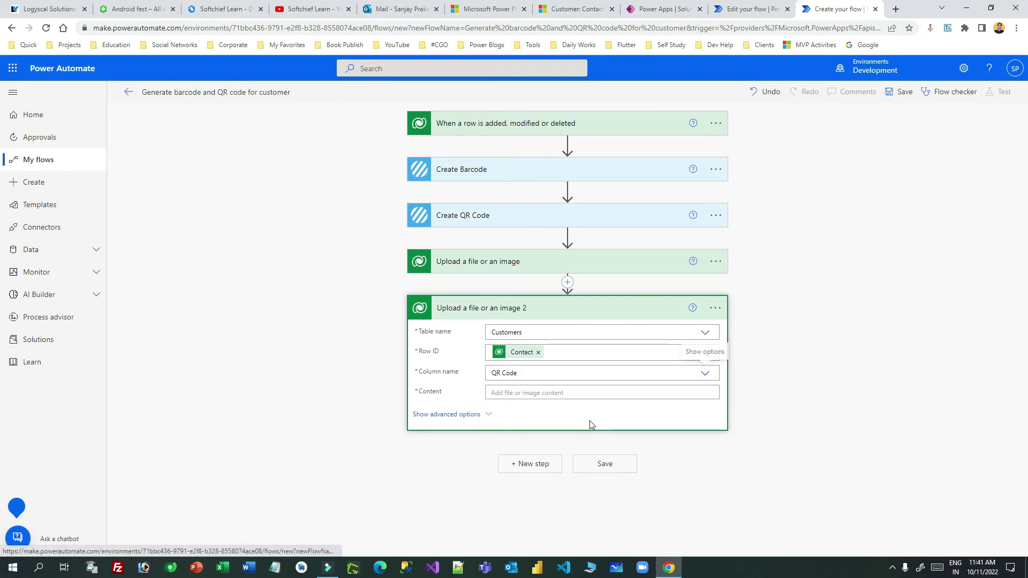
pyautogui.click(569, 392)
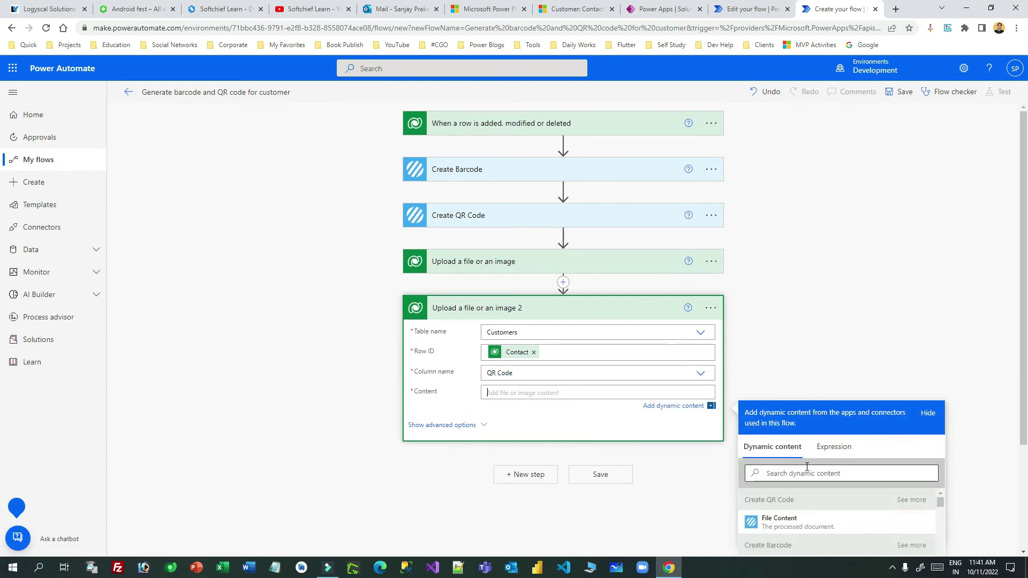
pyautogui.scroll(-2, 807, 467)
pyautogui.moveTo(755, 393); pyautogui.dragTo(818, 396)
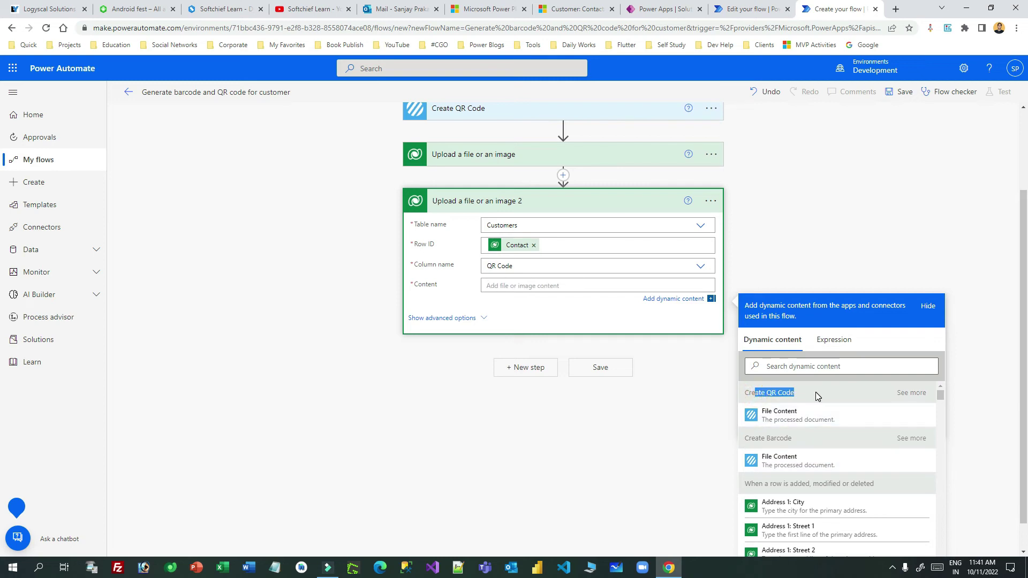
pyautogui.click(798, 416)
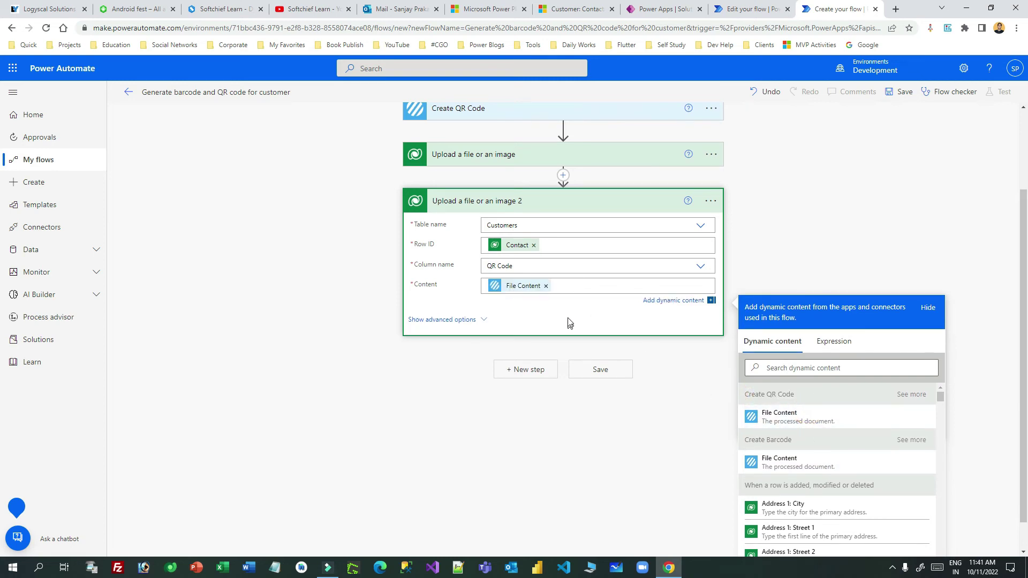
pyautogui.scroll(2, 569, 321)
pyautogui.click(899, 95)
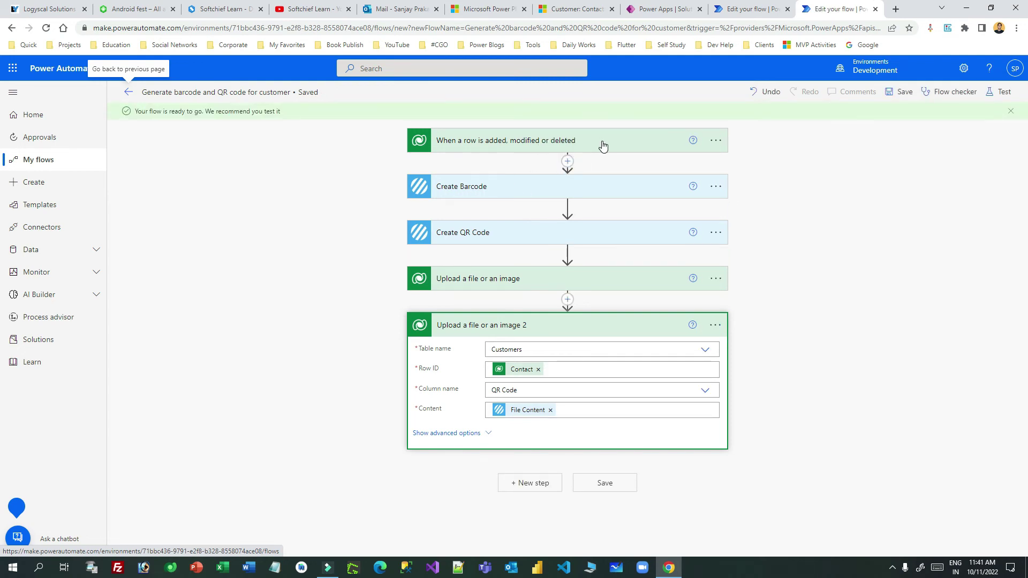
# Expand and review the trigger, Create Barcode and Create QR Code settings, collapsing each afterwards.
pyautogui.click(603, 145)
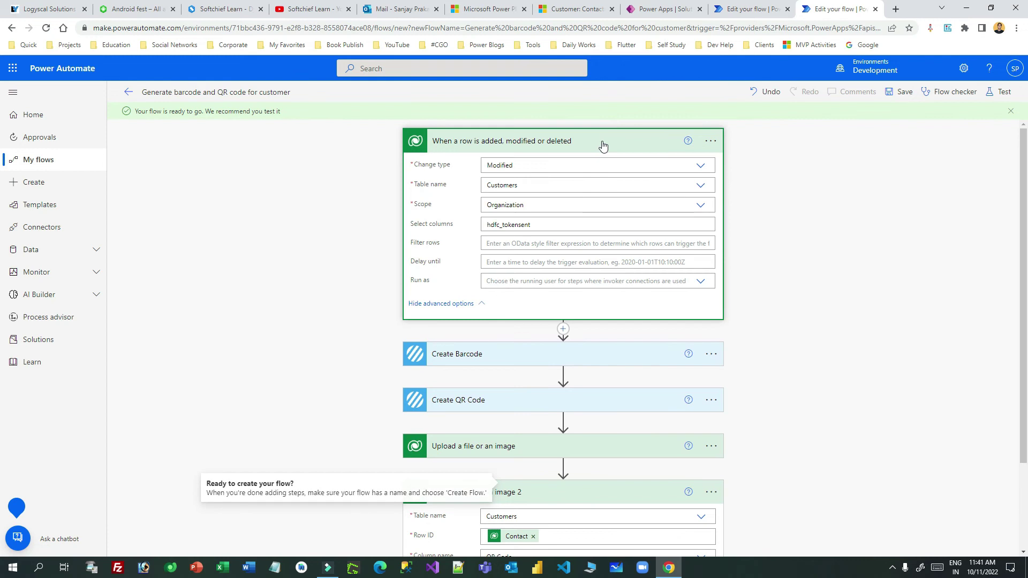
pyautogui.click(546, 144)
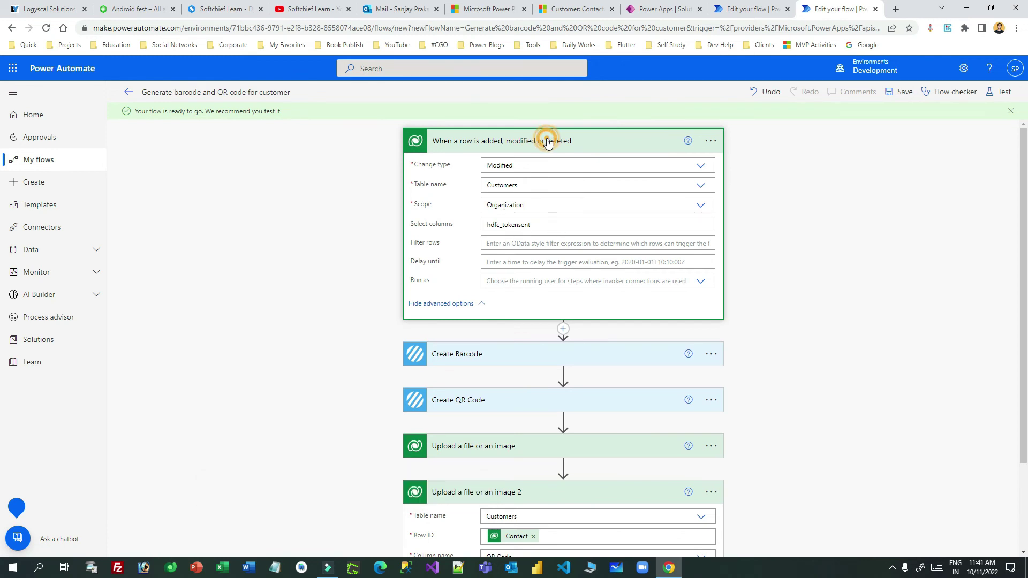
pyautogui.click(492, 186)
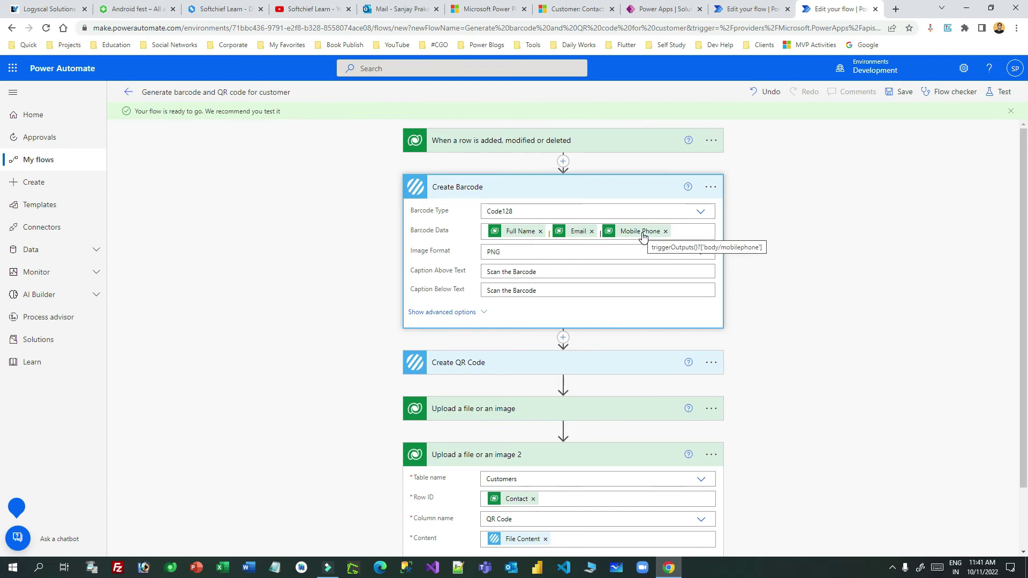
pyautogui.click(541, 192)
pyautogui.click(547, 236)
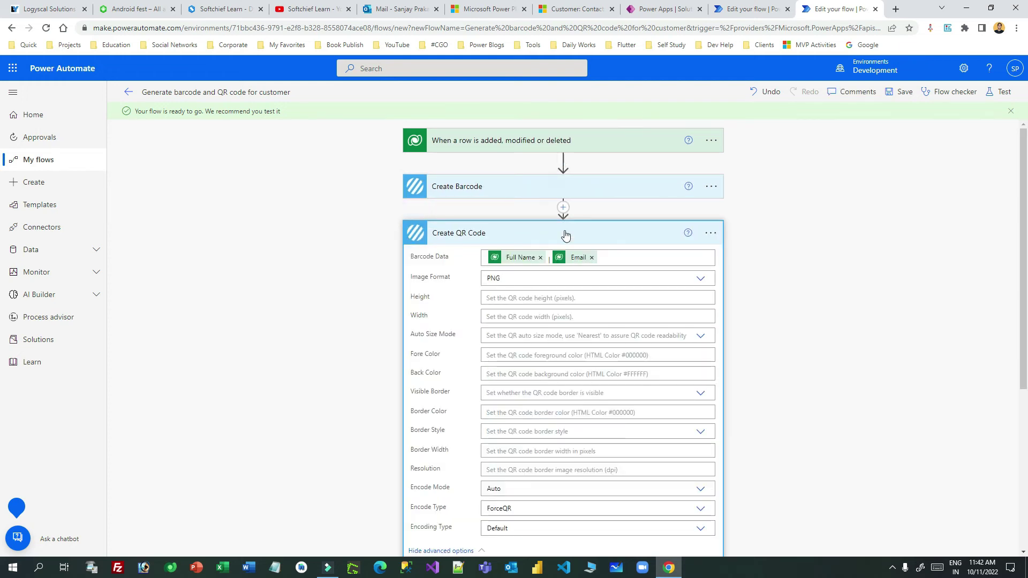
pyautogui.click(606, 240)
# Check both Dataverse upload steps, then collapse all five flow steps into a compact overview.
pyautogui.click(527, 278)
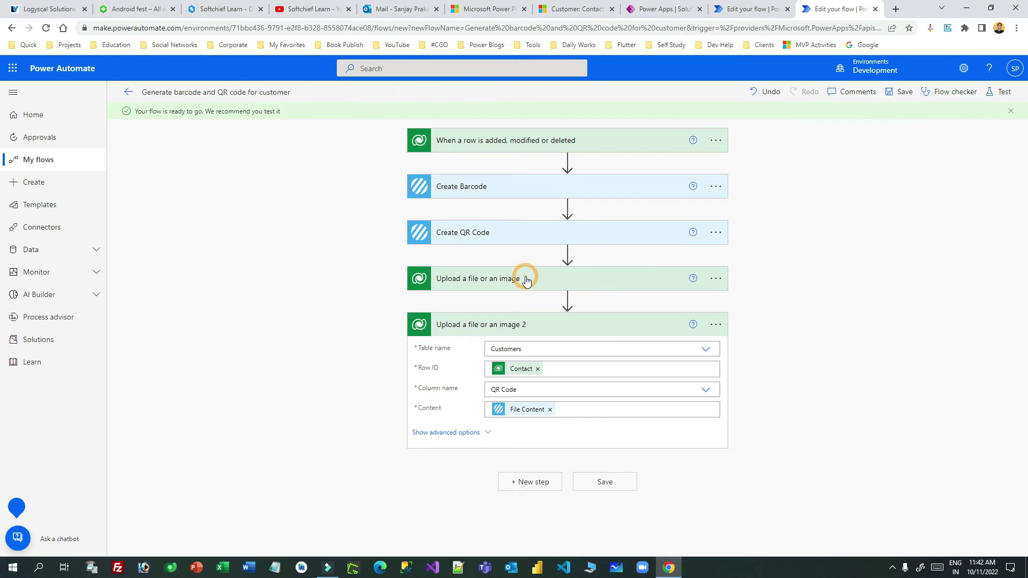
pyautogui.scroll(-1, 518, 324)
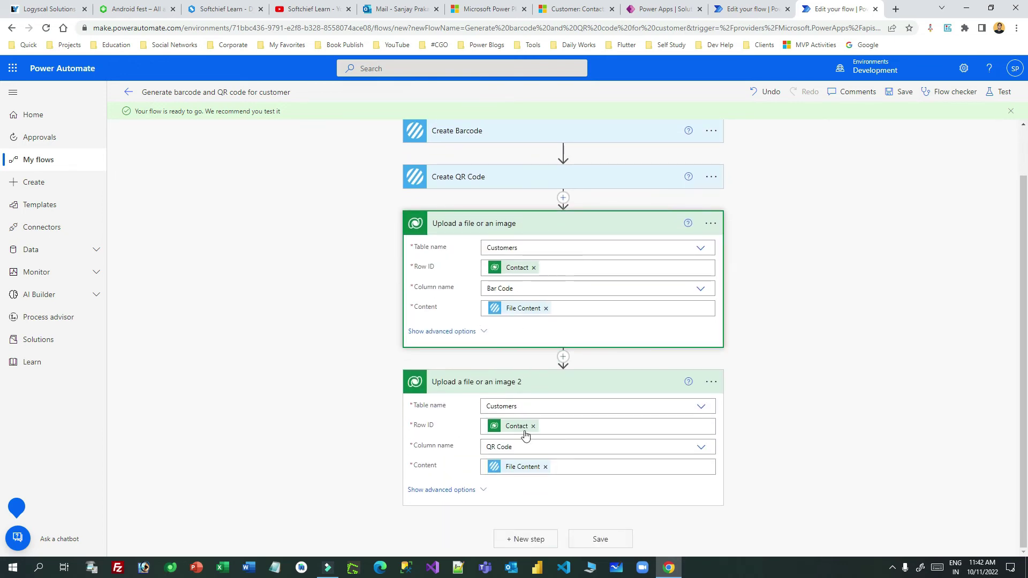
pyautogui.click(590, 384)
pyautogui.click(592, 233)
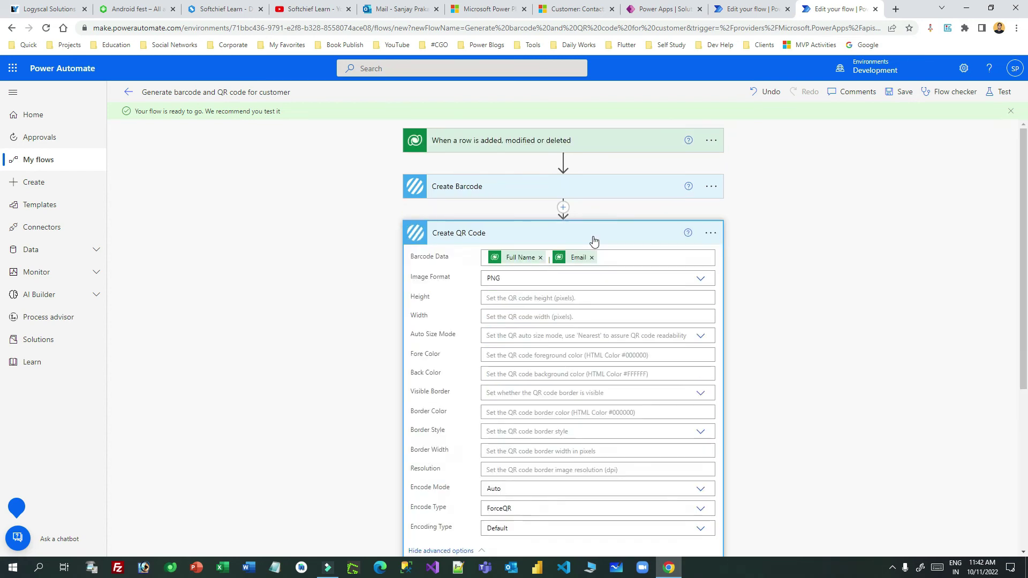
pyautogui.click(581, 282)
pyautogui.click(838, 220)
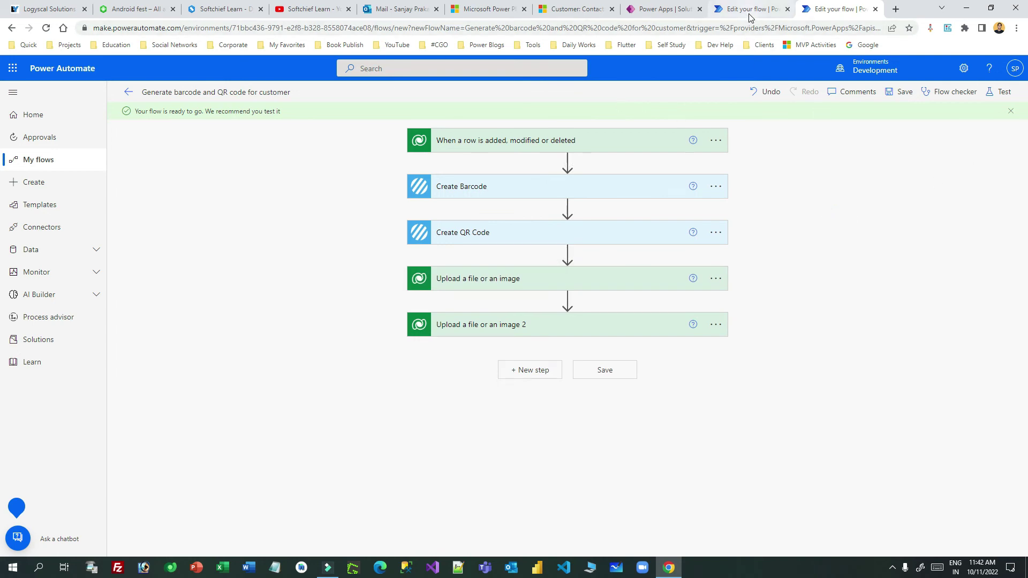
# Start a manual test of the flow, then switch to the Customer: Contact tab.
pyautogui.click(995, 95)
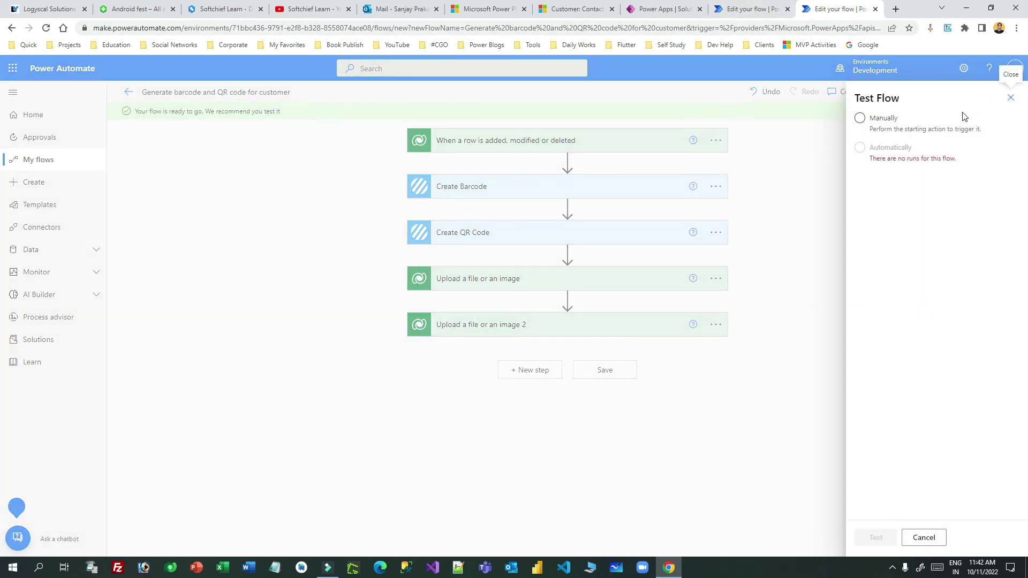
pyautogui.click(860, 118)
pyautogui.click(875, 539)
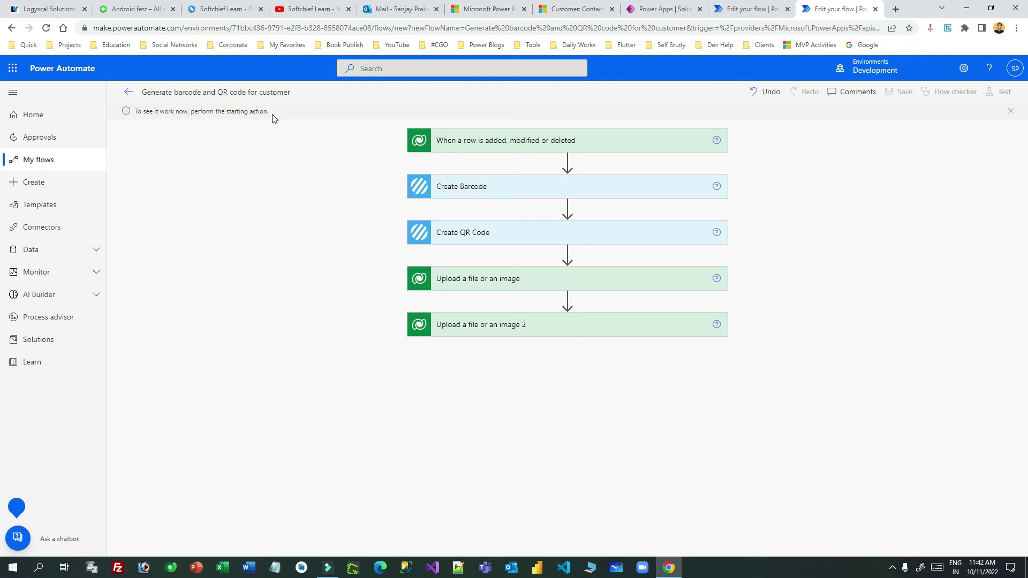
pyautogui.click(588, 9)
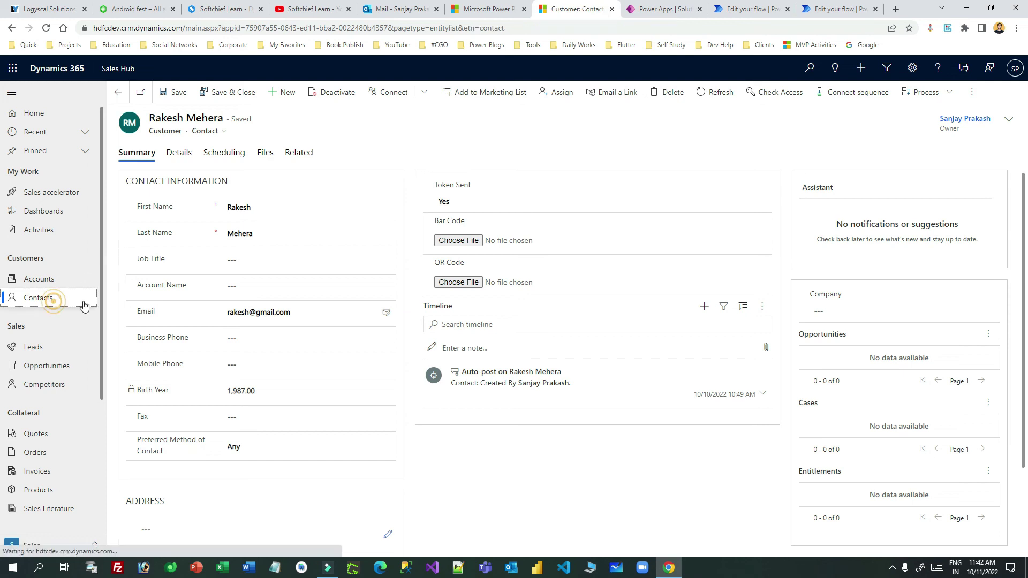
# From Contacts, add a new contact with the person's first and last name, e-mail and mobile number, then save.
pyautogui.click(58, 301)
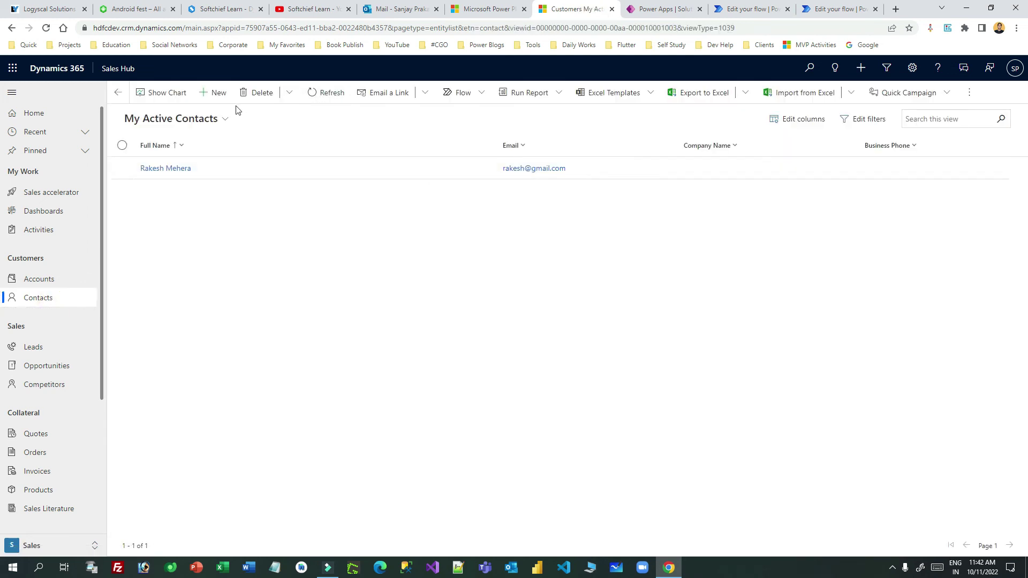
pyautogui.click(218, 94)
pyautogui.click(240, 208)
pyautogui.write('Dinesh')
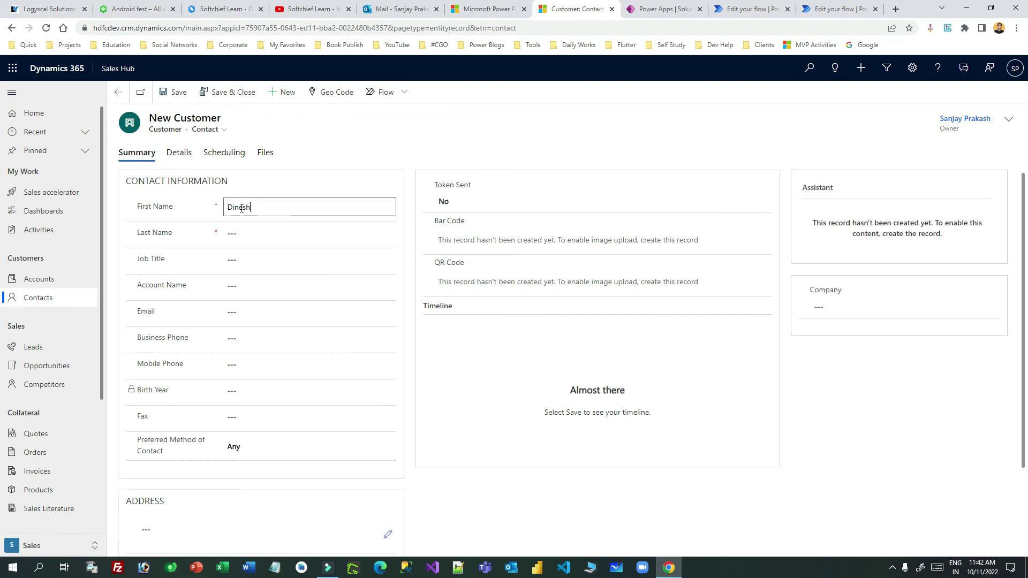
pyautogui.press('Tab')
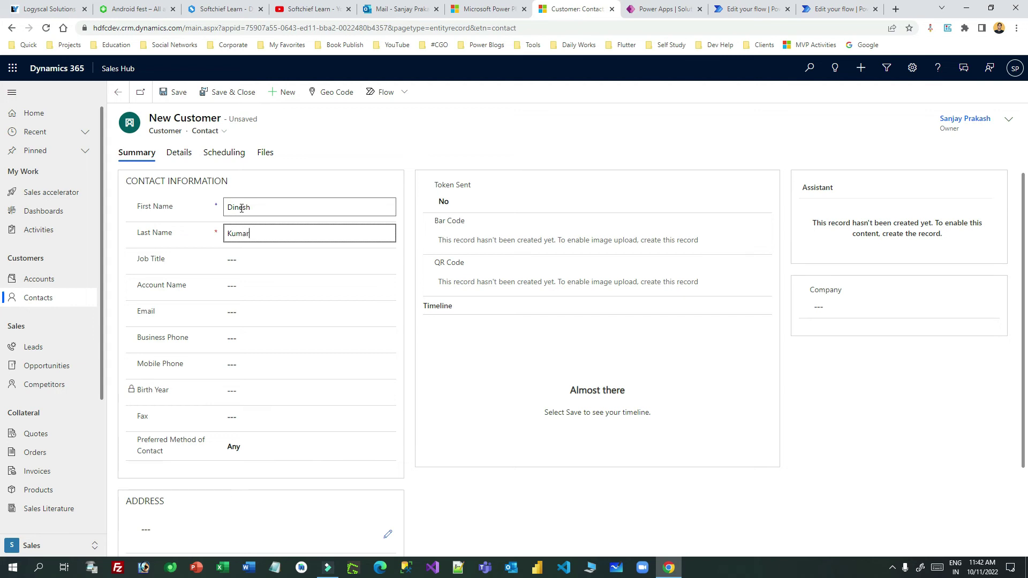
pyautogui.click(246, 309)
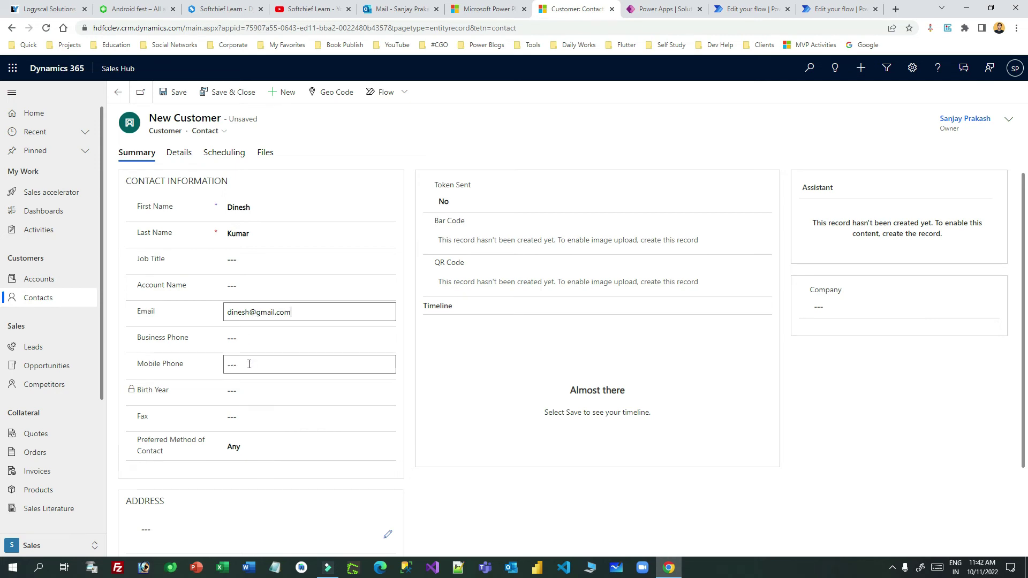
pyautogui.click(249, 364)
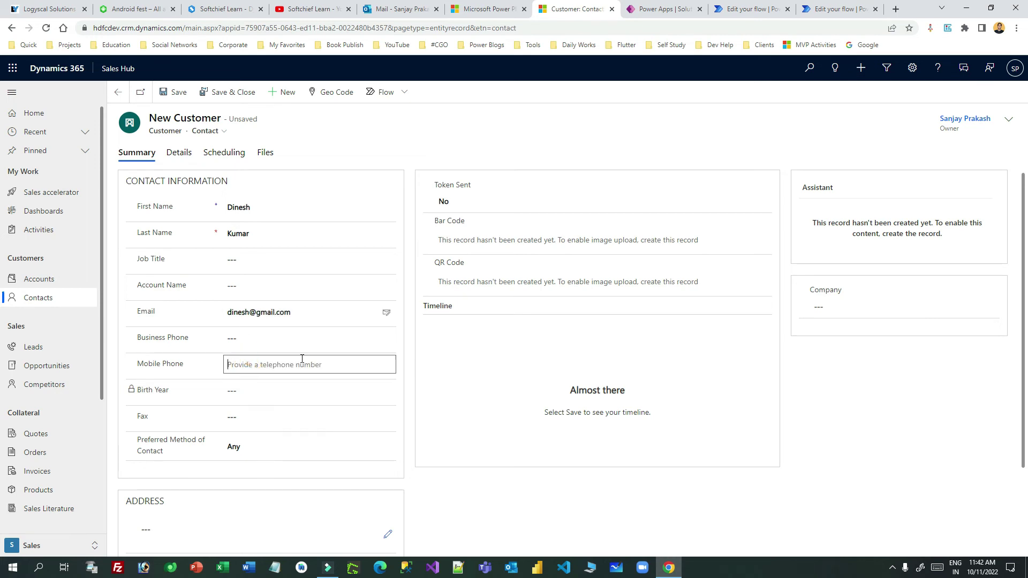
pyautogui.write('87664433')
pyautogui.click(171, 91)
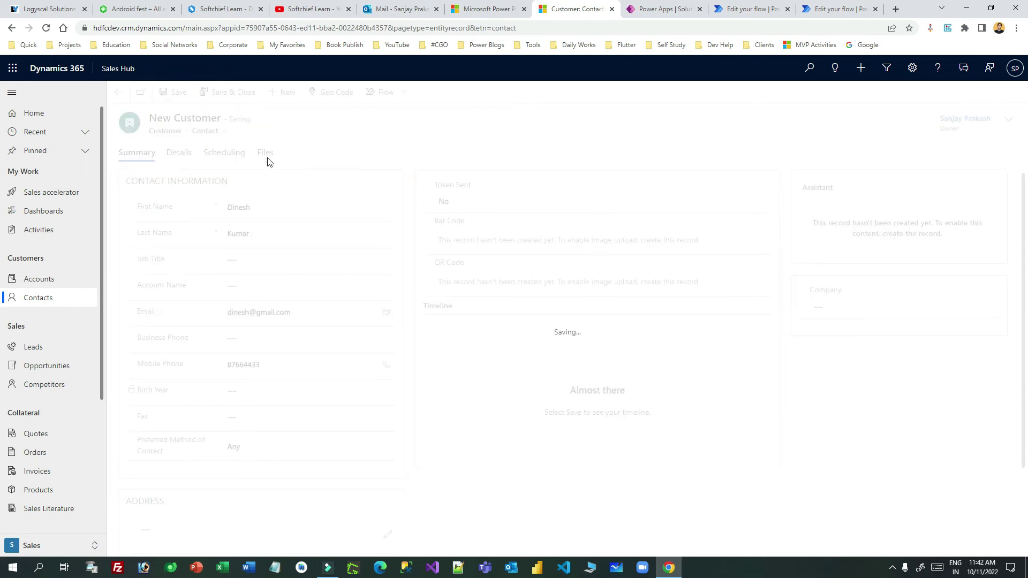
# Change the new contact's Token Sent field to Yes and save the record.
pyautogui.moveTo(444, 185); pyautogui.dragTo(503, 191)
pyautogui.moveTo(437, 221); pyautogui.dragTo(465, 222)
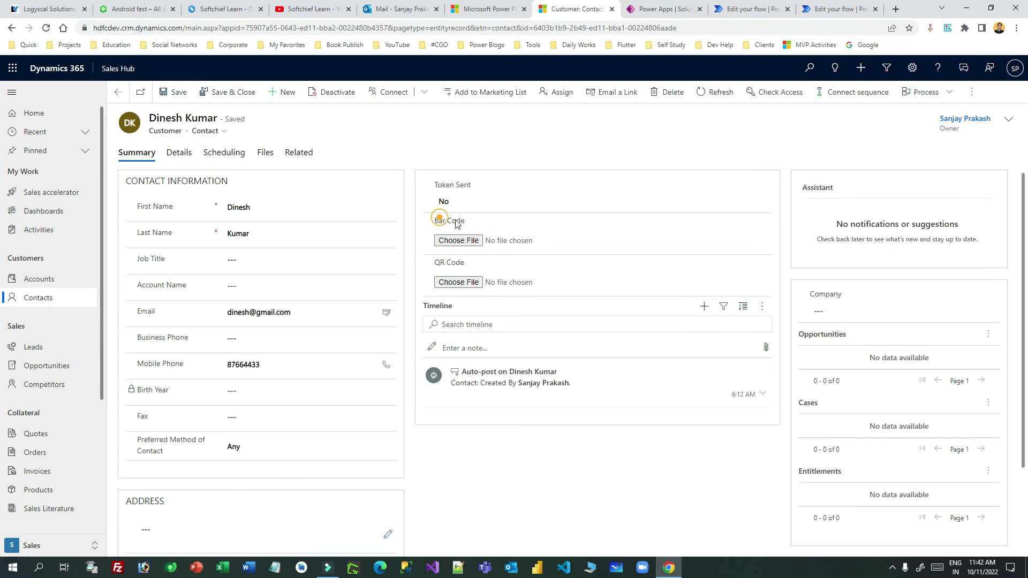
pyautogui.moveTo(436, 262); pyautogui.dragTo(469, 267)
pyautogui.click(466, 203)
pyautogui.click(471, 226)
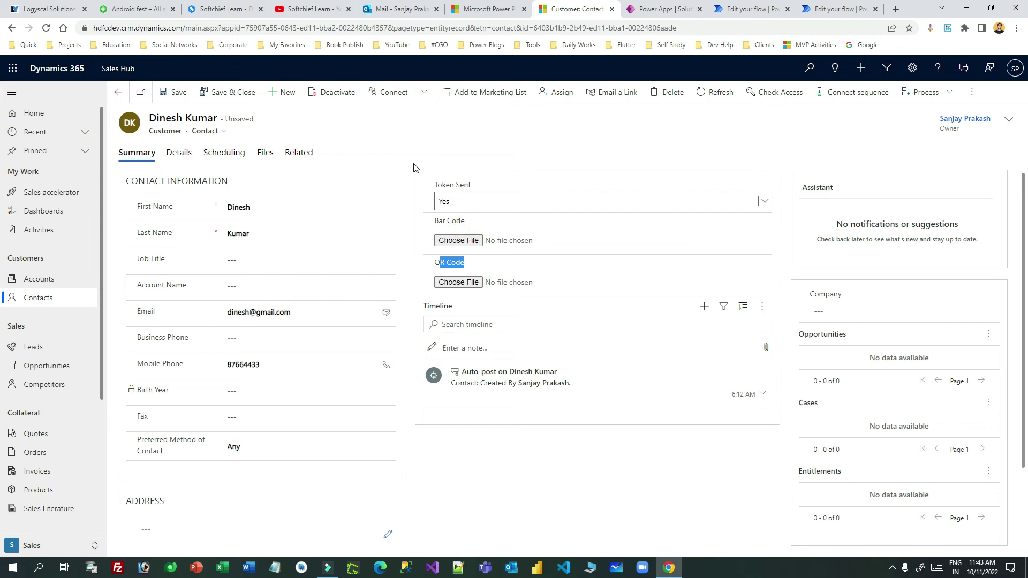
pyautogui.click(177, 92)
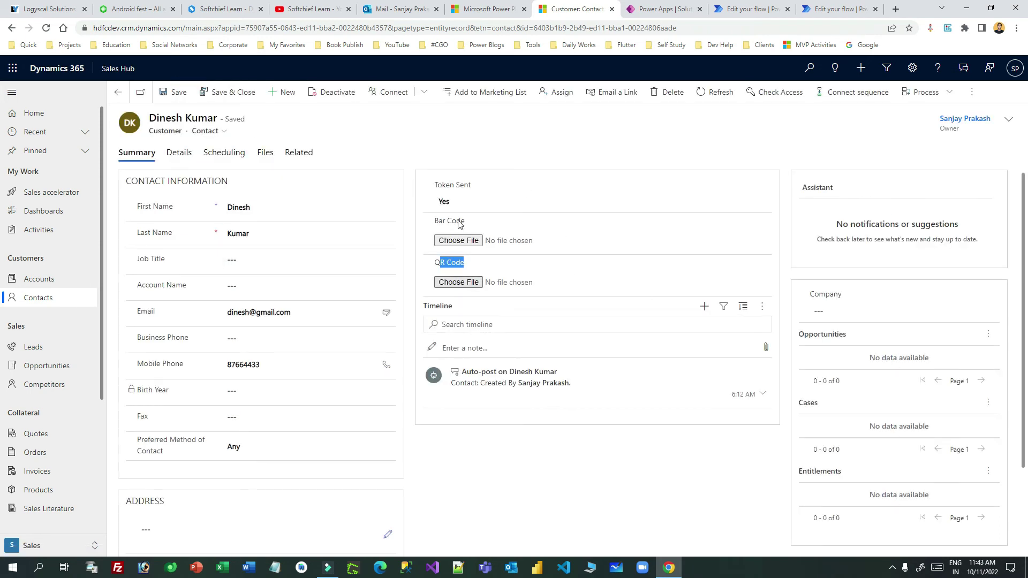
# Check the barcode and QR code flow tabs, then return to the Dynamics contact record.
pyautogui.click(589, 451)
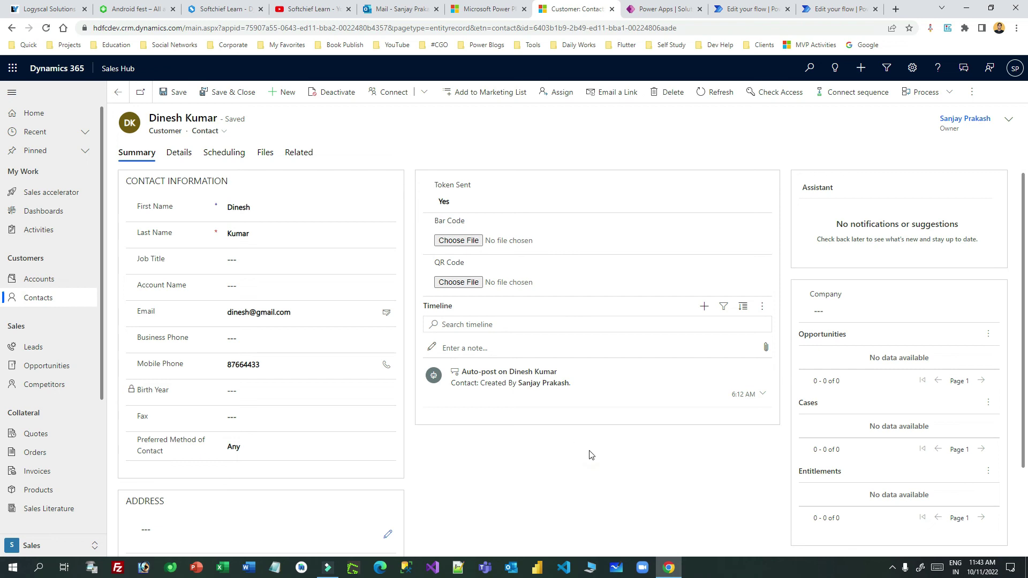
pyautogui.click(751, 12)
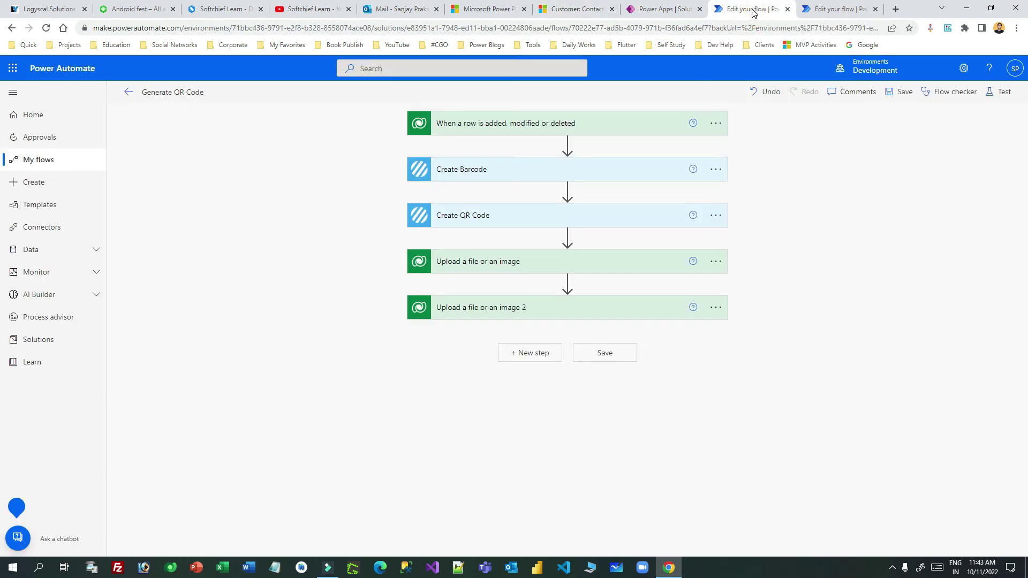
pyautogui.click(816, 9)
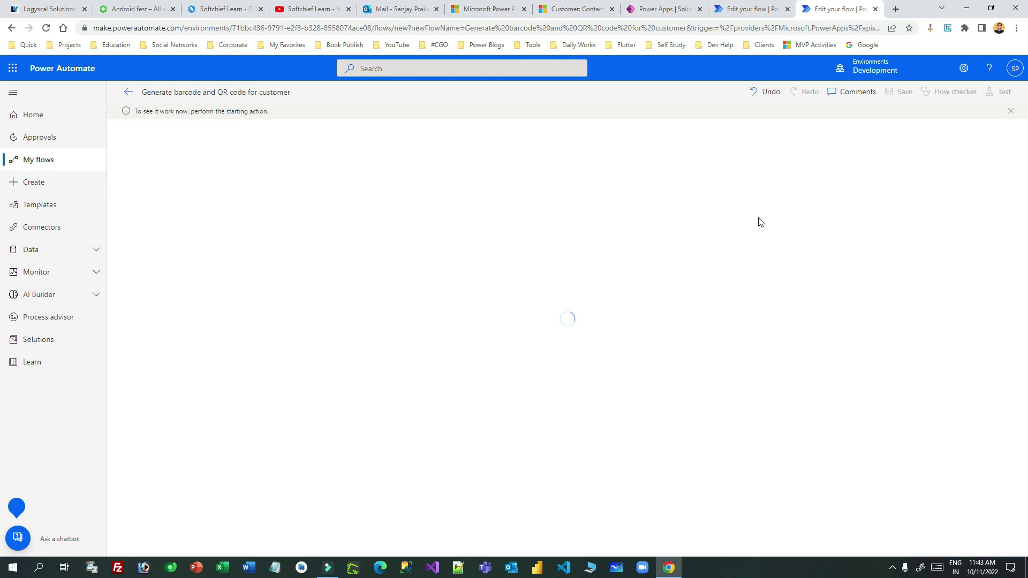
pyautogui.click(572, 9)
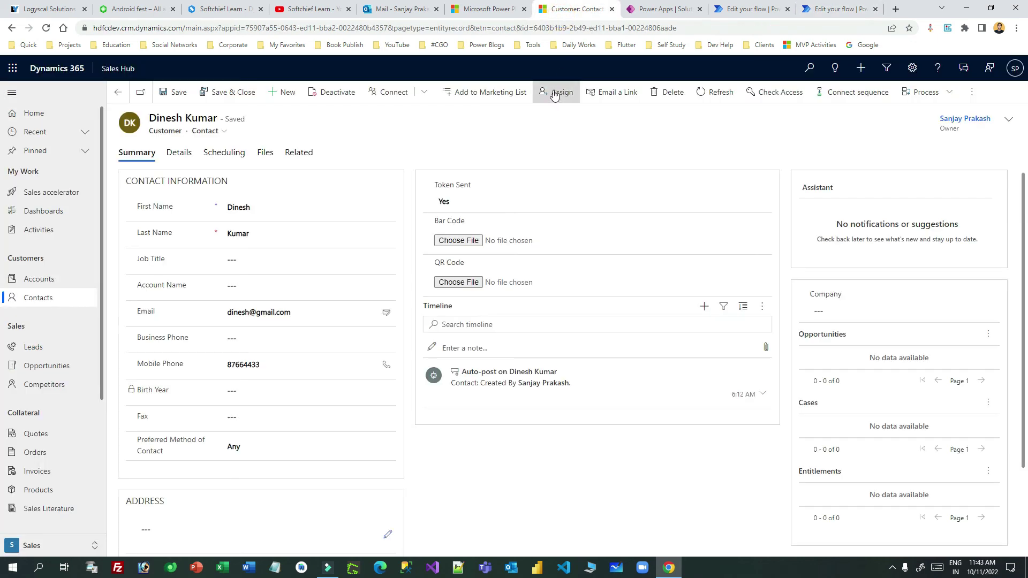
# Refresh the contact, watch the flow test run succeed through all five steps, then return to the contact.
pyautogui.click(737, 95)
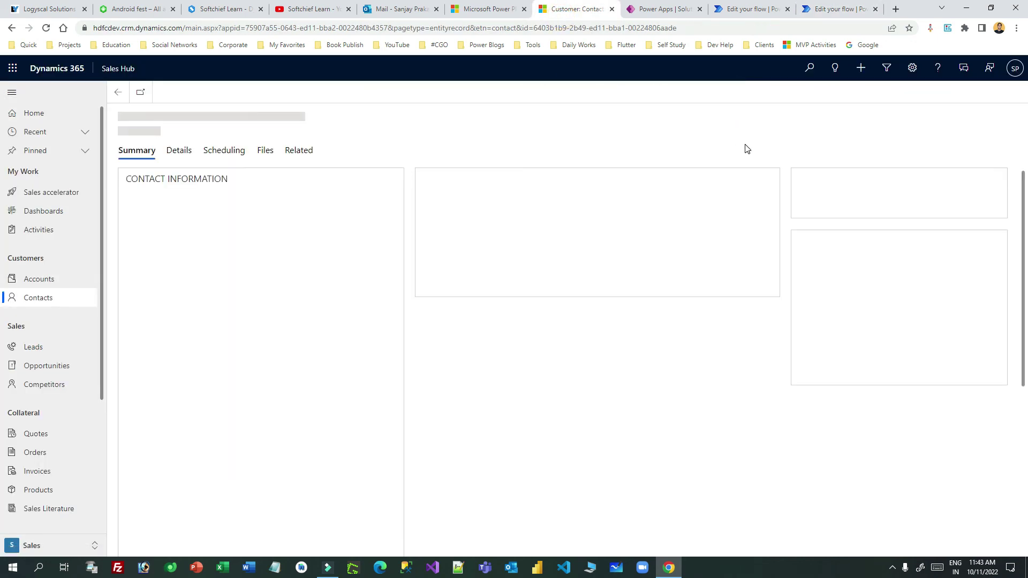
pyautogui.click(851, 9)
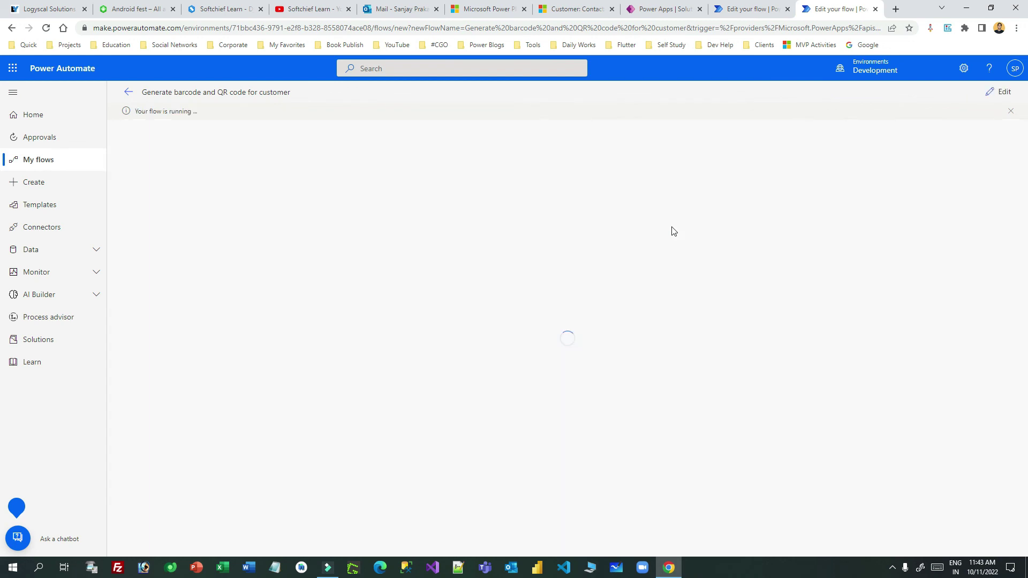
pyautogui.click(137, 110)
pyautogui.moveTo(153, 110); pyautogui.dragTo(209, 118)
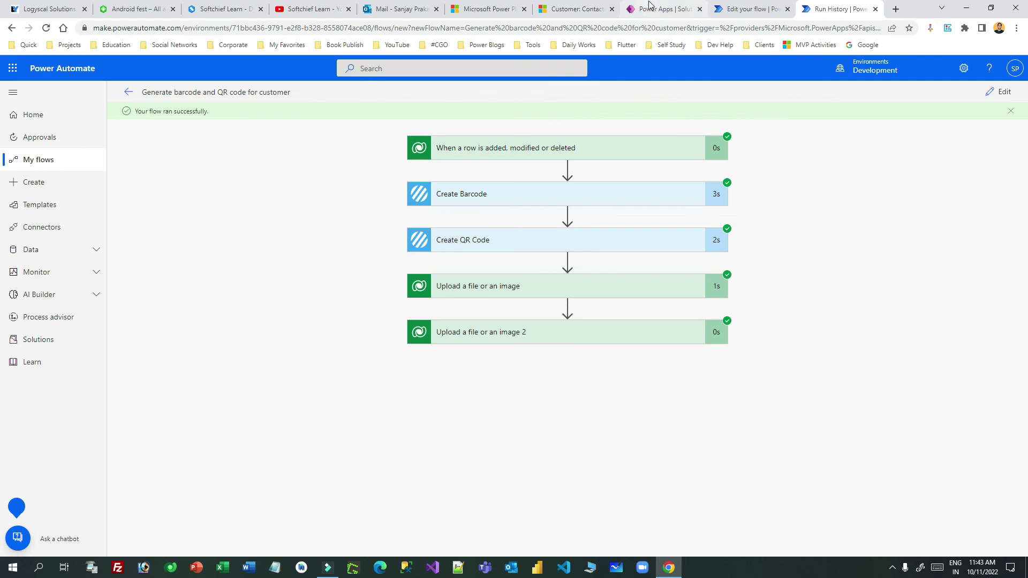
pyautogui.click(573, 7)
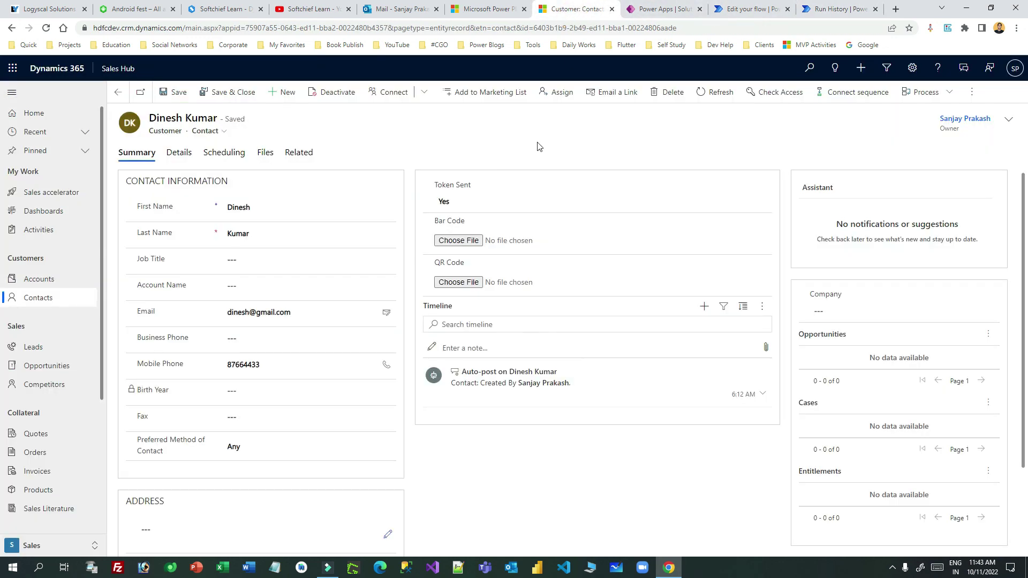
# Refresh the contact and view the generated Bar Code and QR Code images full size.
pyautogui.click(717, 93)
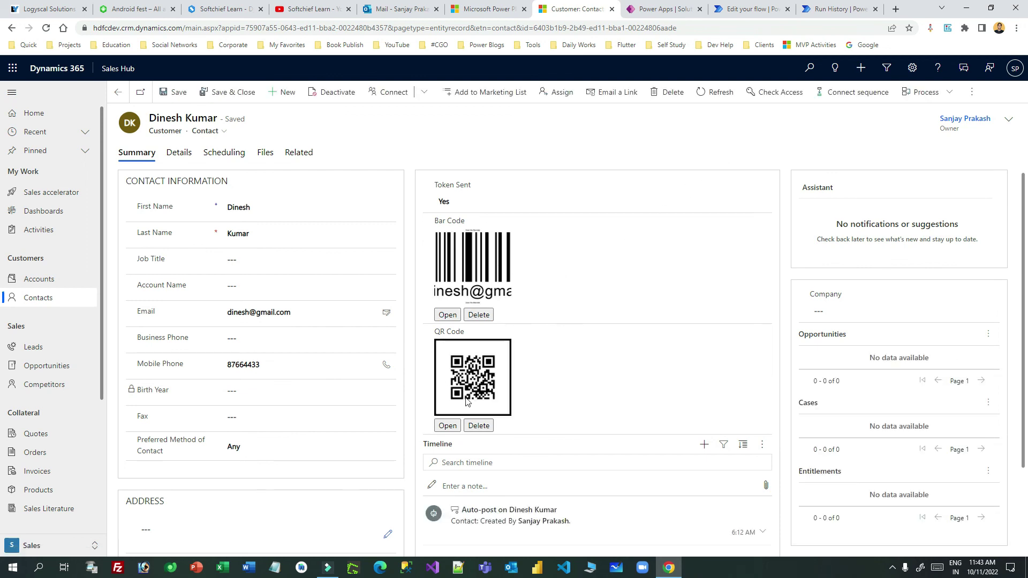
pyautogui.click(447, 316)
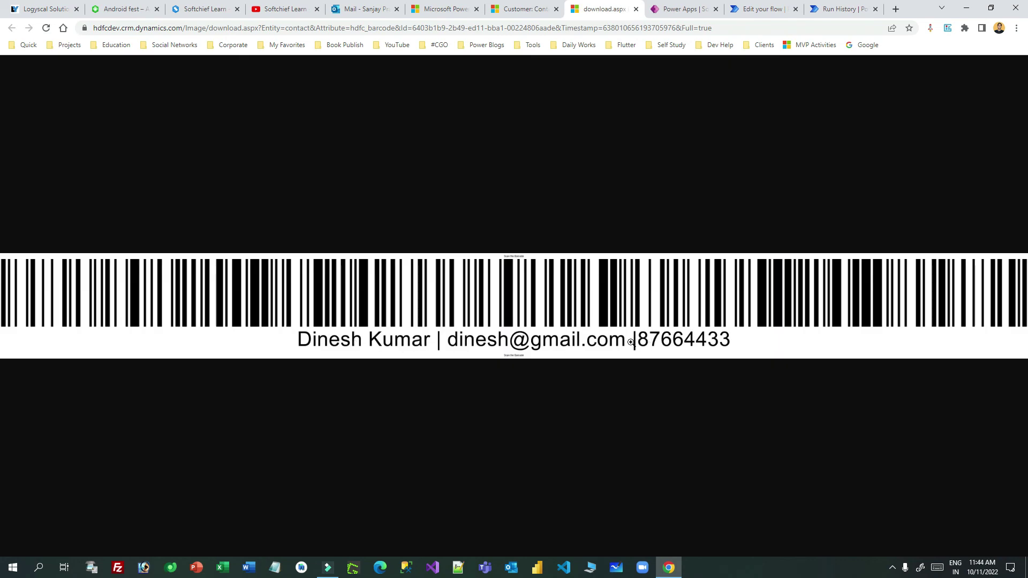
pyautogui.click(635, 9)
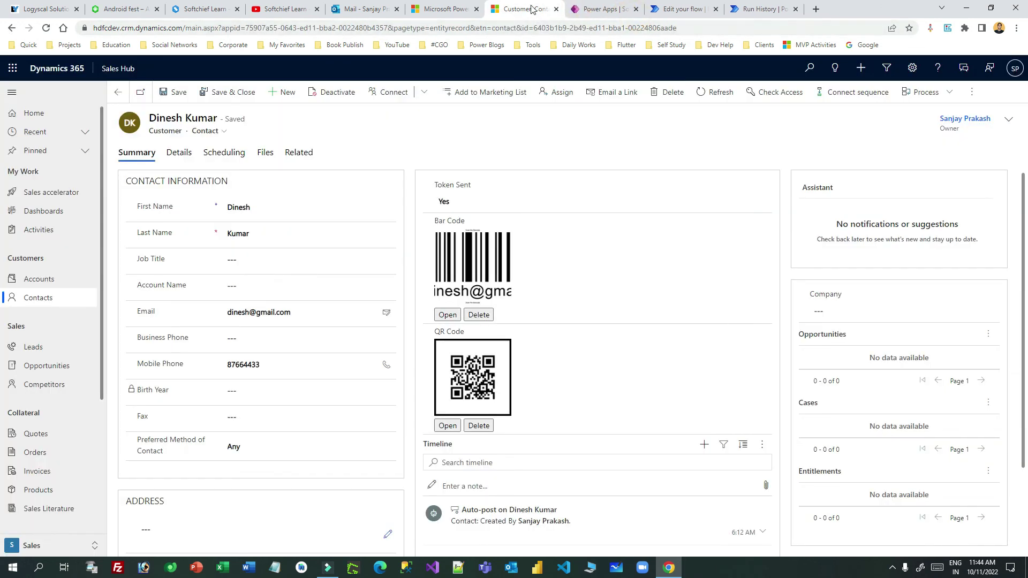
pyautogui.click(447, 426)
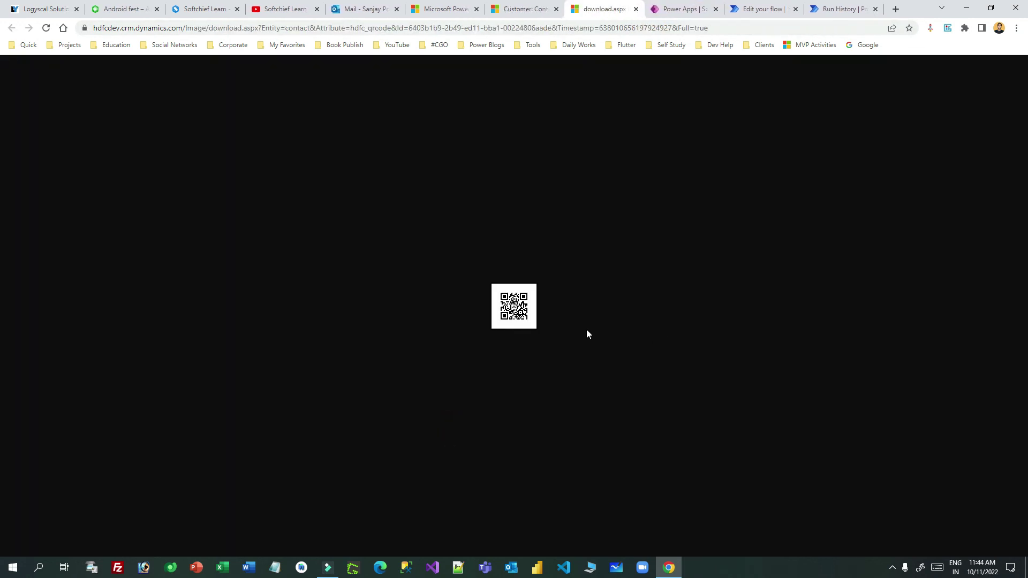
pyautogui.click(636, 9)
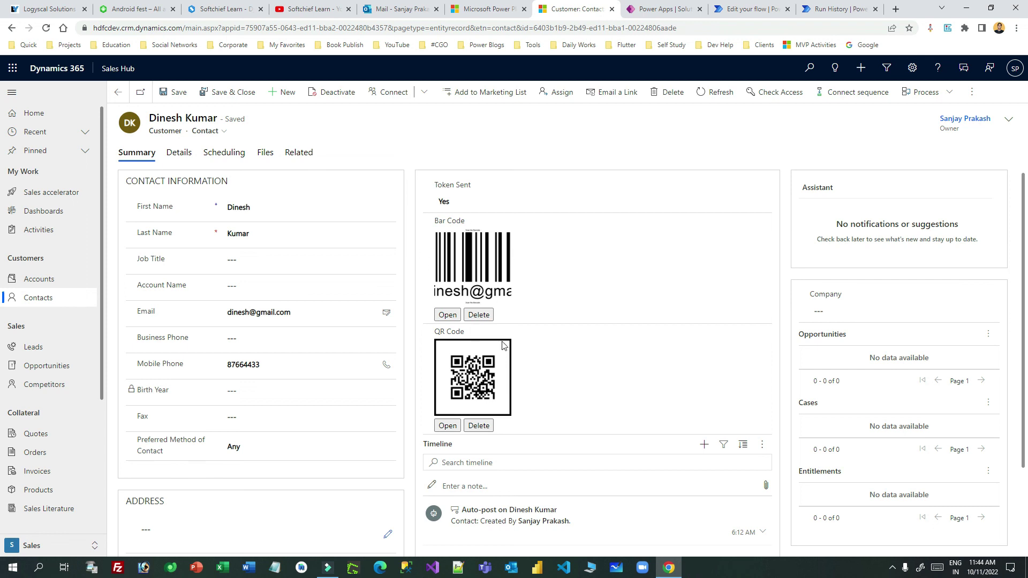
pyautogui.tripleClick(152, 134)
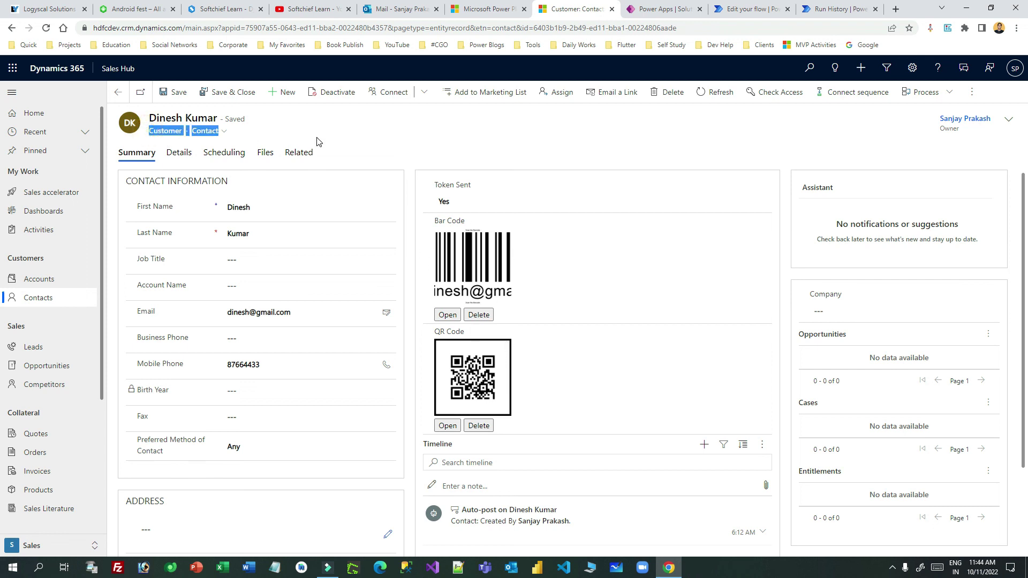
pyautogui.click(396, 136)
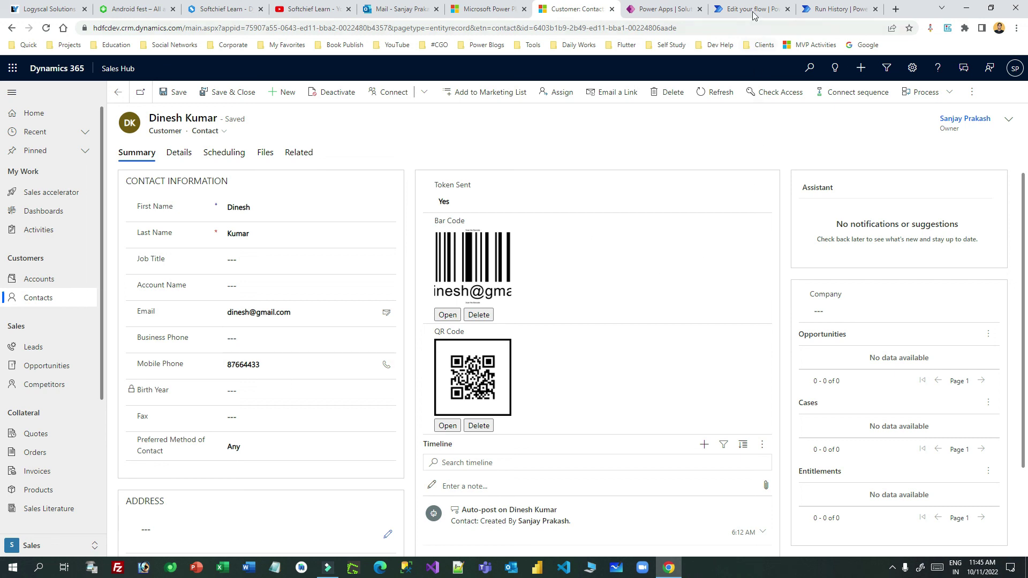
pyautogui.click(838, 7)
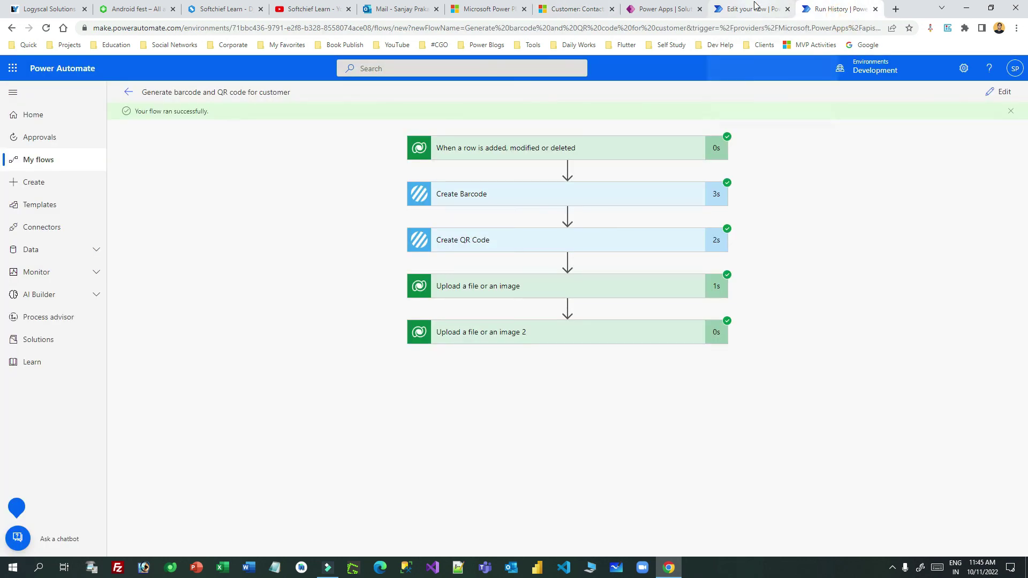
pyautogui.click(659, 8)
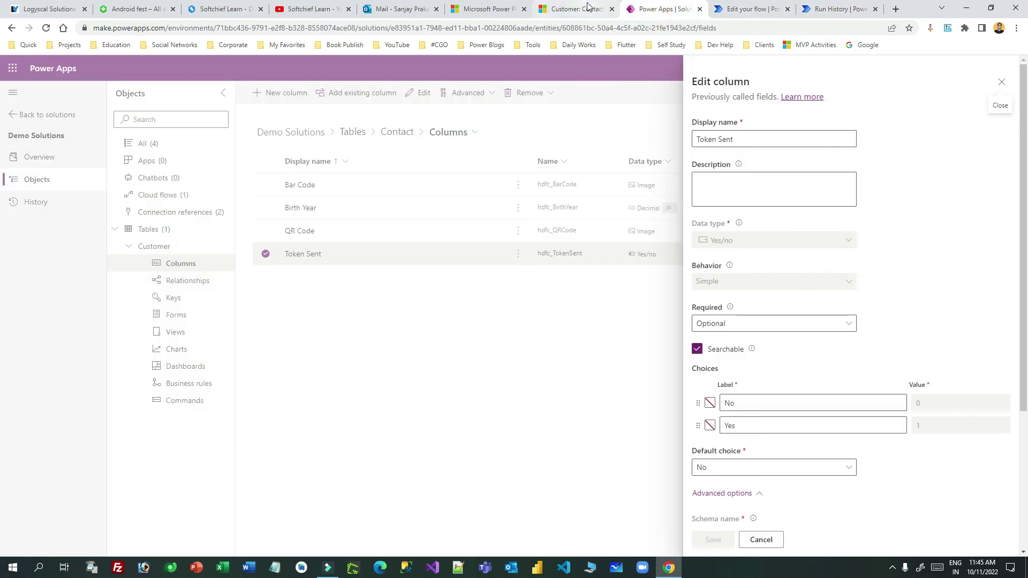
pyautogui.click(587, 8)
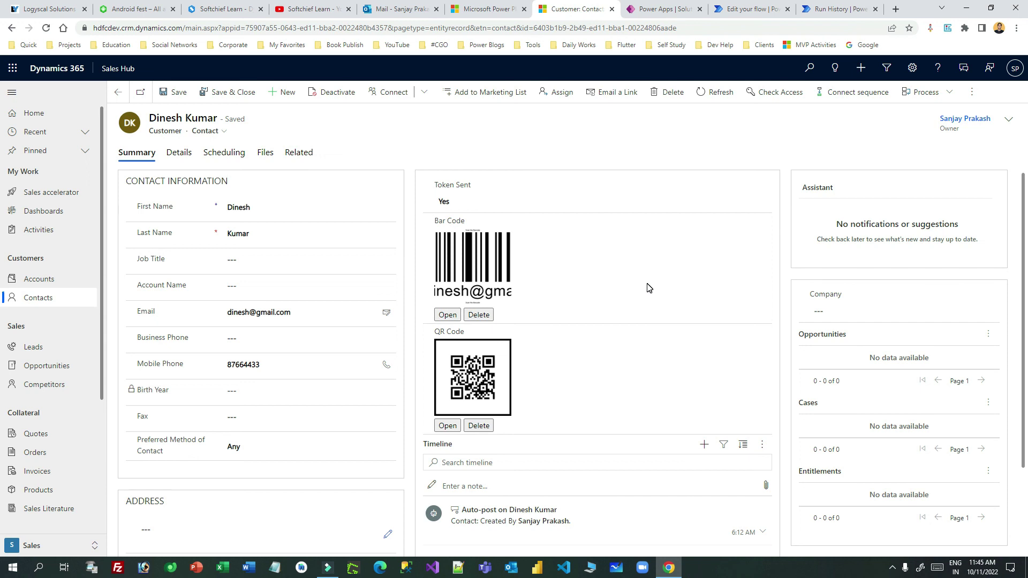